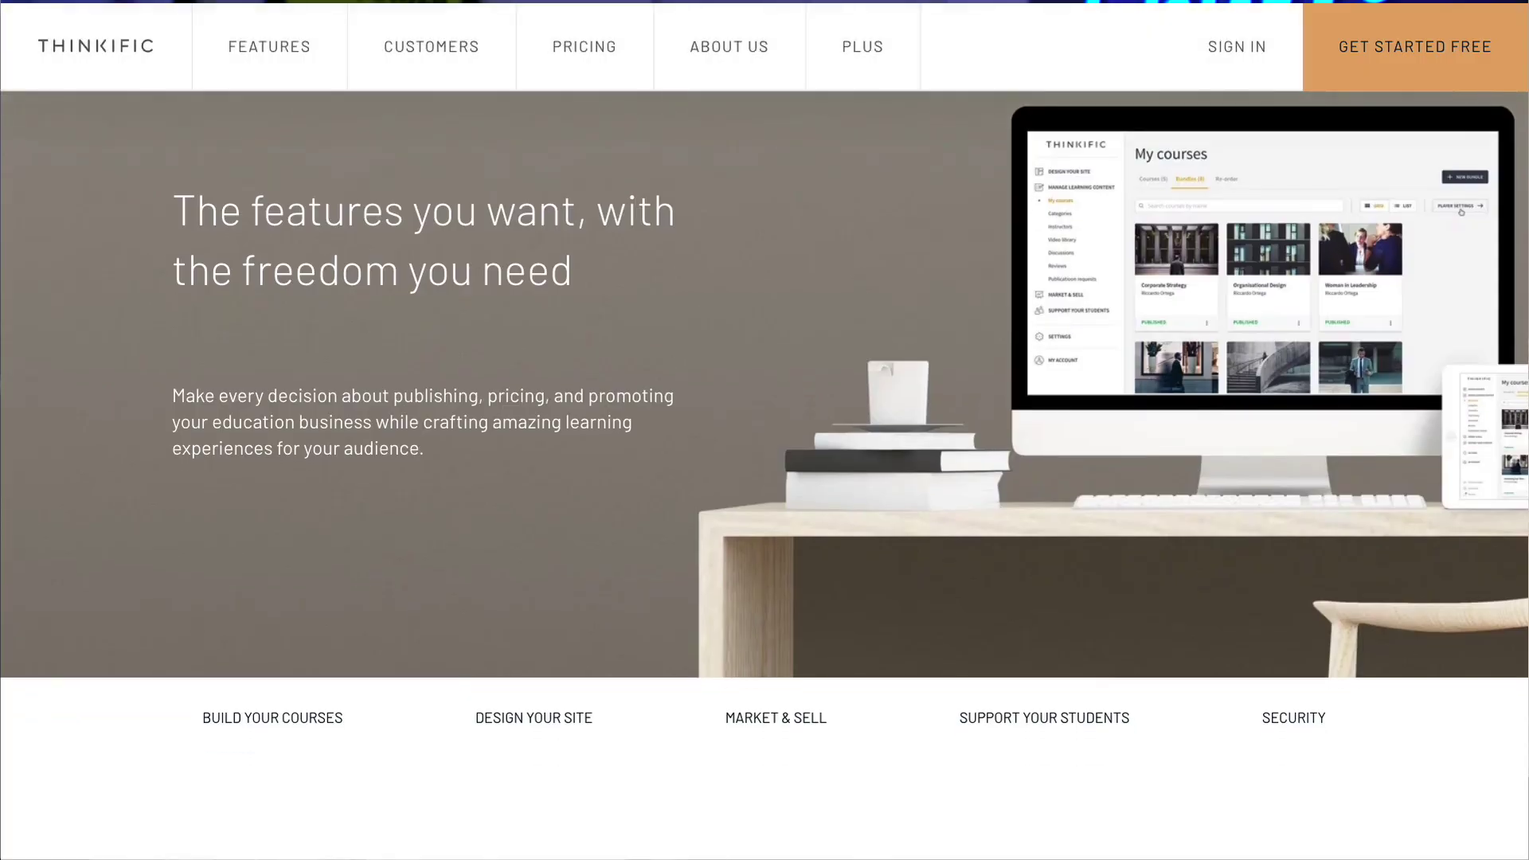
Step: Scroll through Thinkific's features page and the Basic, Professional and Business plan comparison table
{"action": "scroll", "coordinate": [765, 475], "scroll_direction": "down", "scroll_amount": 10}
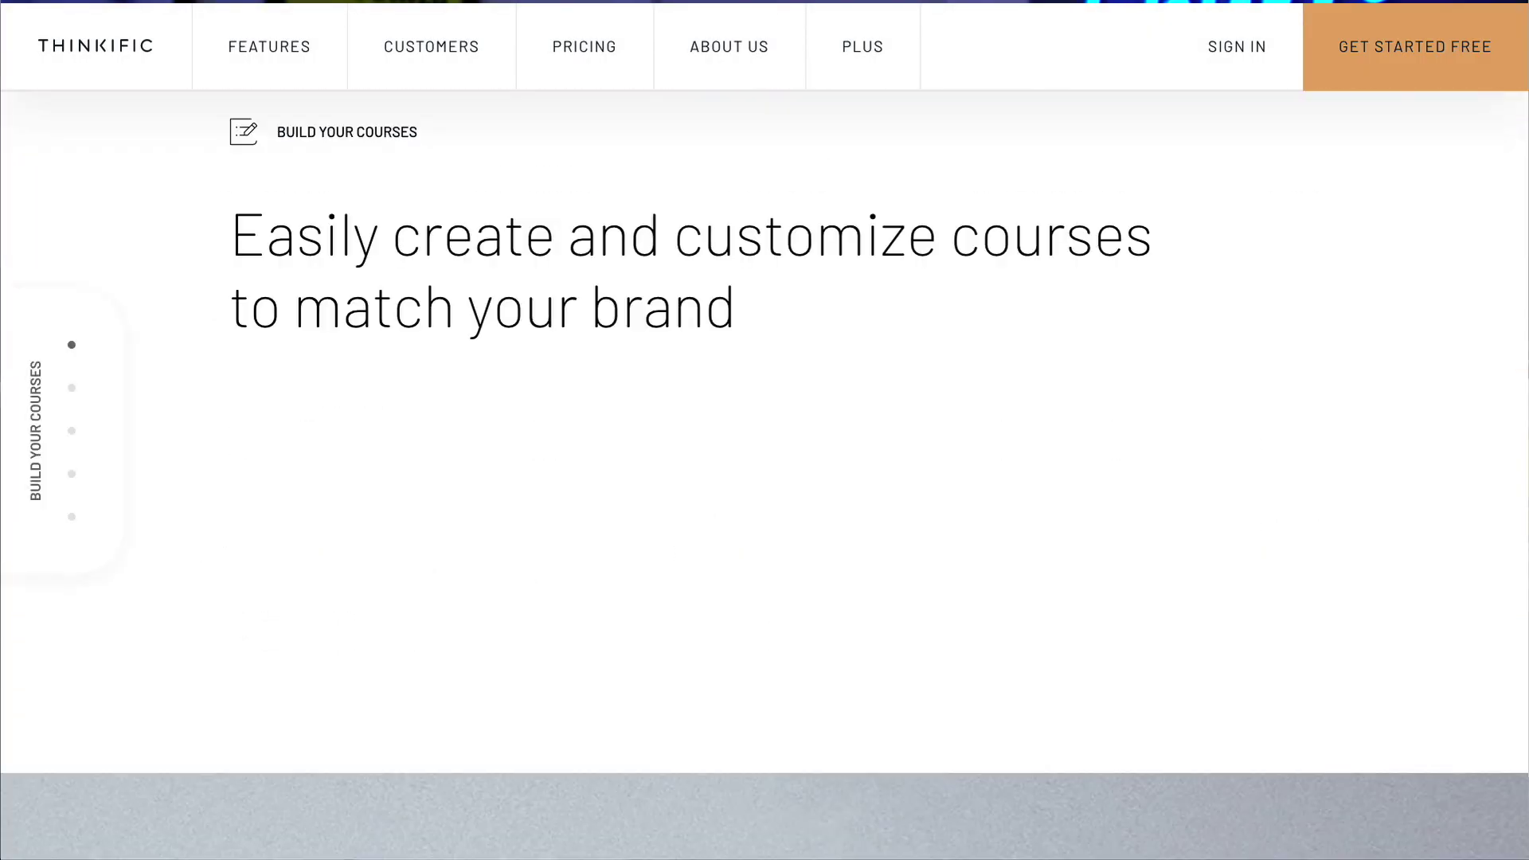
{"action": "scroll", "coordinate": [765, 475], "scroll_direction": "down", "scroll_amount": 12}
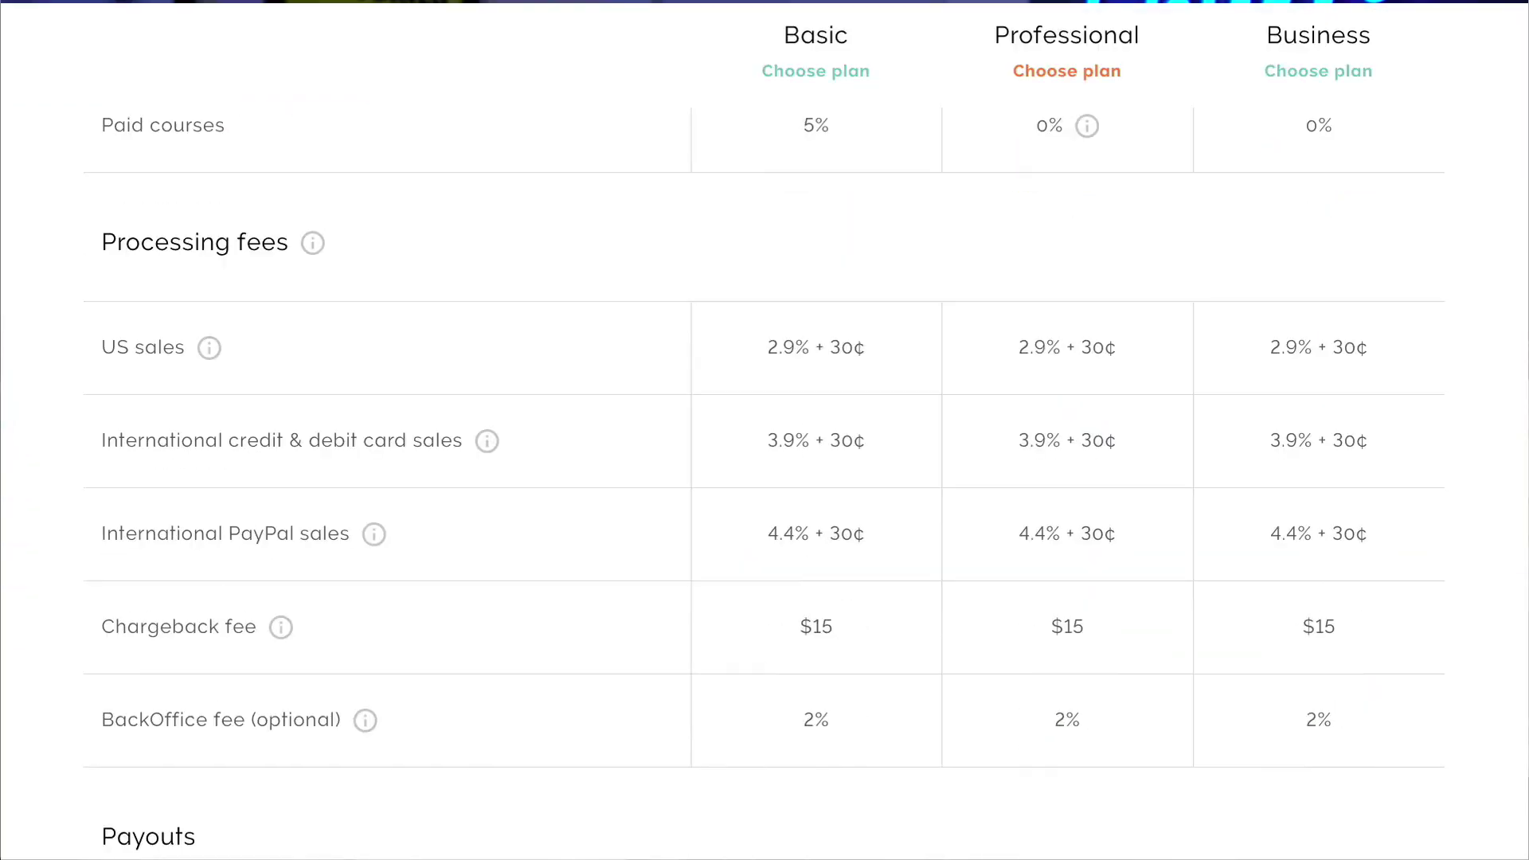
{"action": "scroll", "coordinate": [765, 431], "scroll_direction": "down", "scroll_amount": 15}
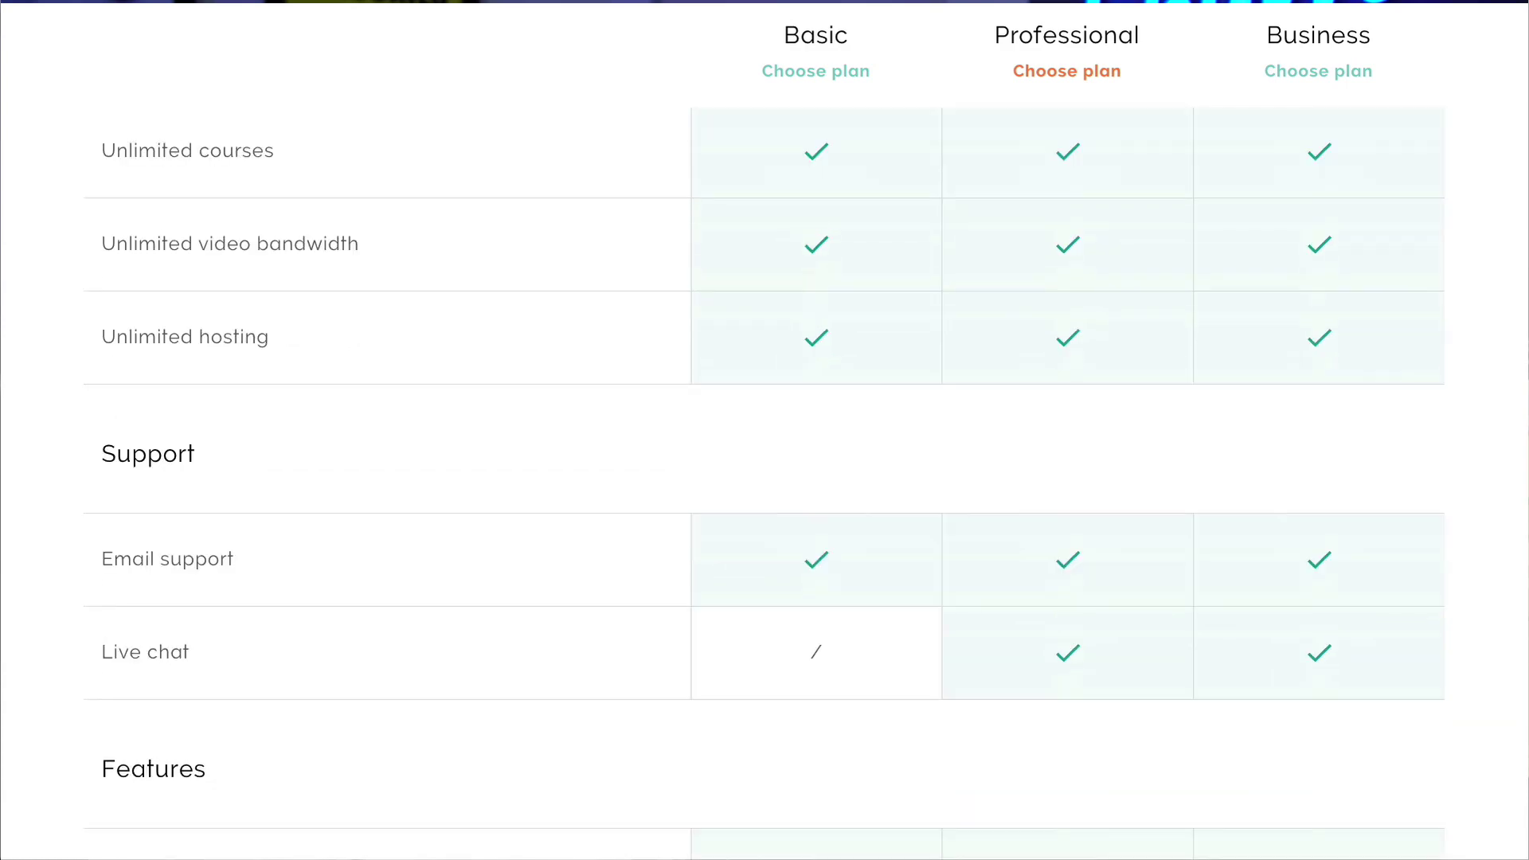
{"action": "scroll", "coordinate": [765, 430], "scroll_direction": "down", "scroll_amount": 15}
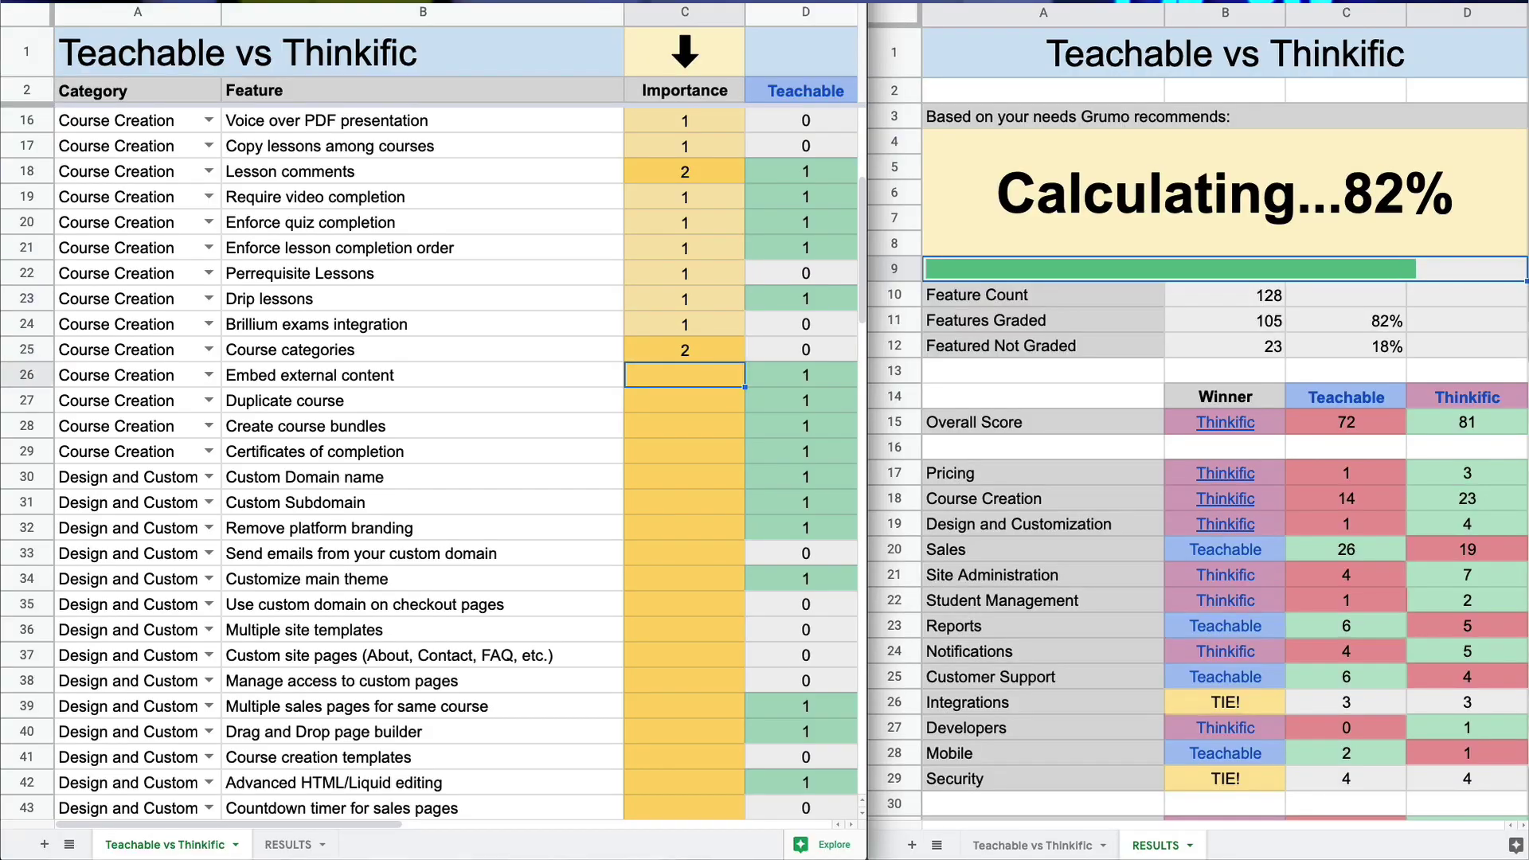
Step: Enter importance ratings (2, 0, 2, 1, 1, 1, 1, 0, 0, 2, ...) down column C through row 39
{"action": "type", "text": "1 1 1 2 2 1 0 1 1 1 1 1 "}
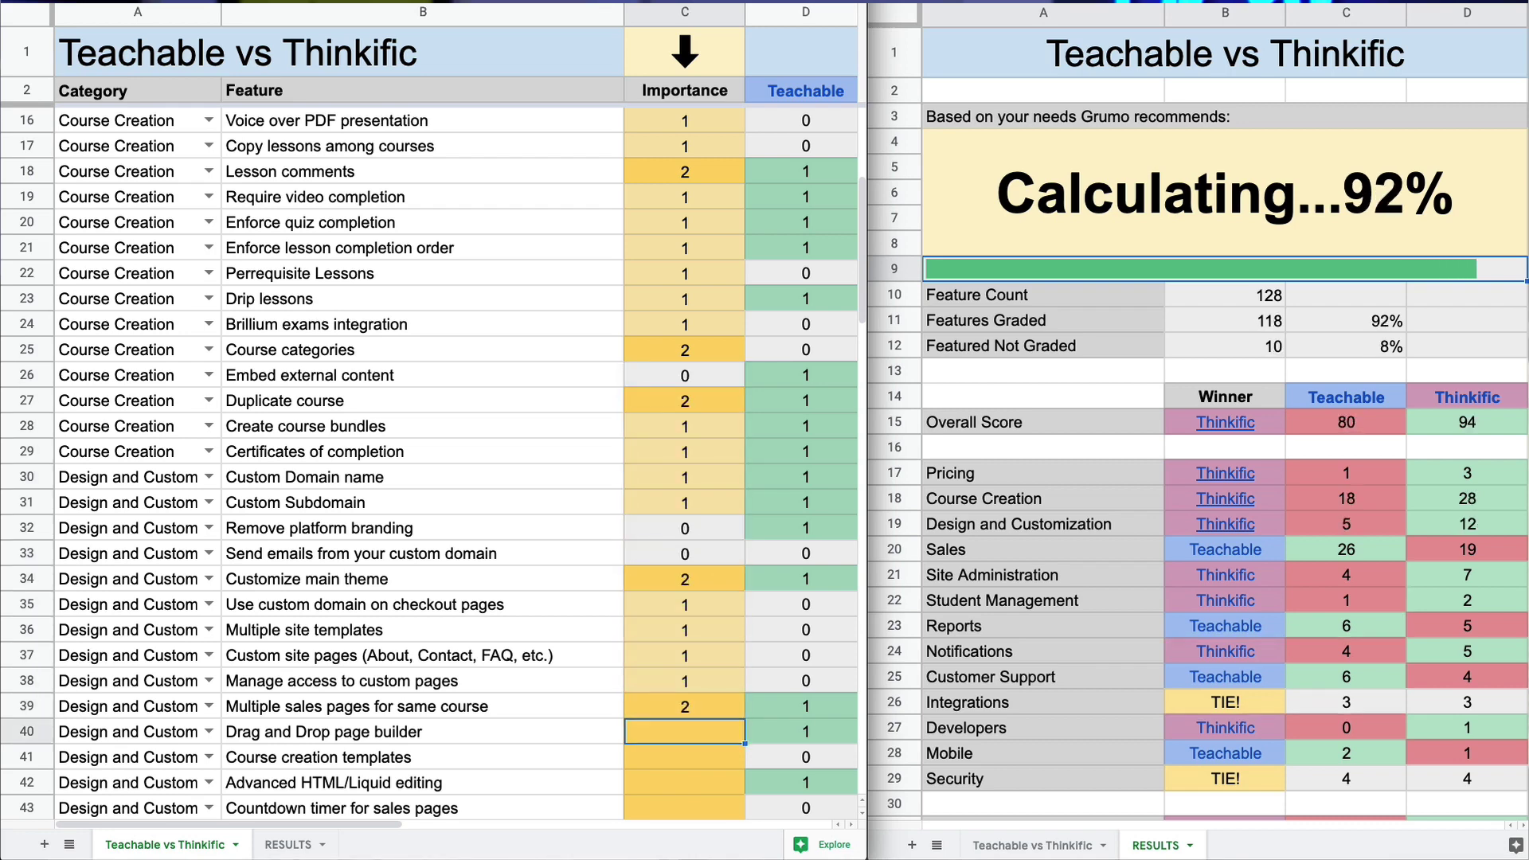
{"action": "type", "text": "0"}
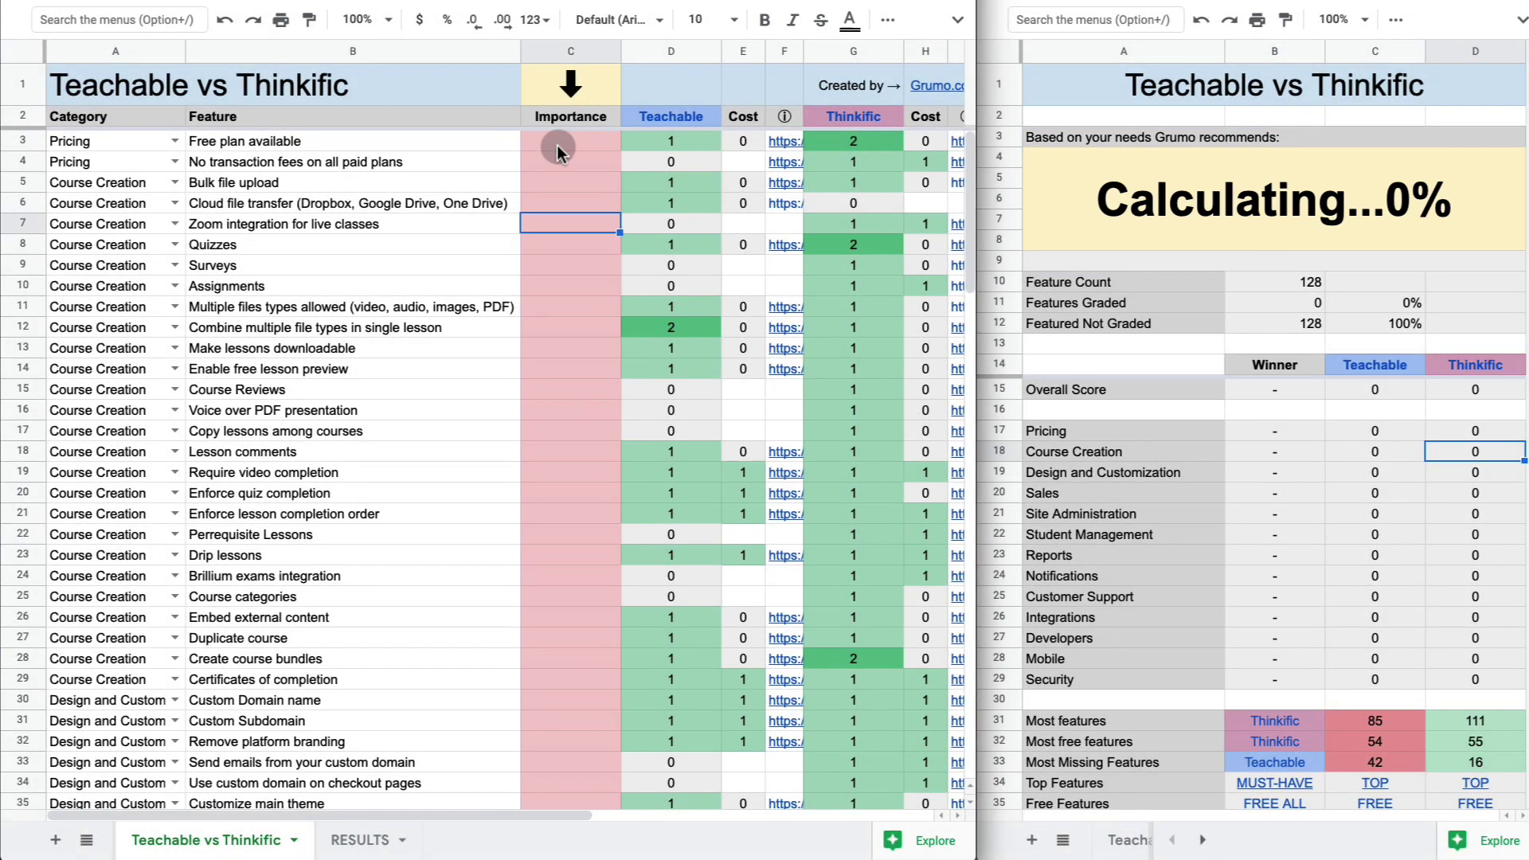
Step: Starting at C3, enter Importance 0, 1 and 2 for the first three features
{"action": "left_click", "coordinate": [556, 145]}
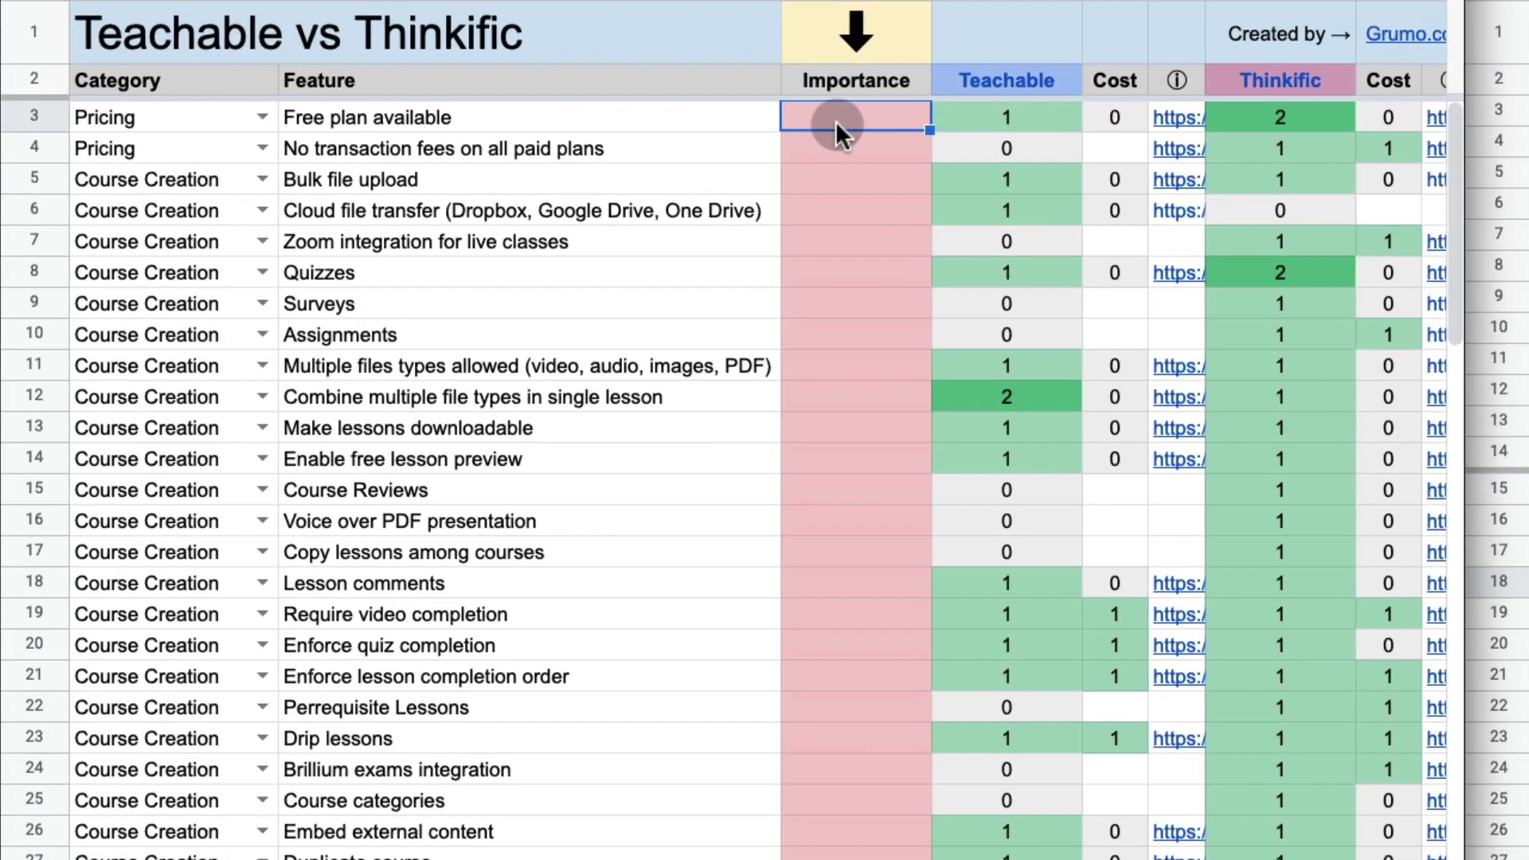
{"action": "type", "text": "0"}
{"action": "key", "text": "Return"}
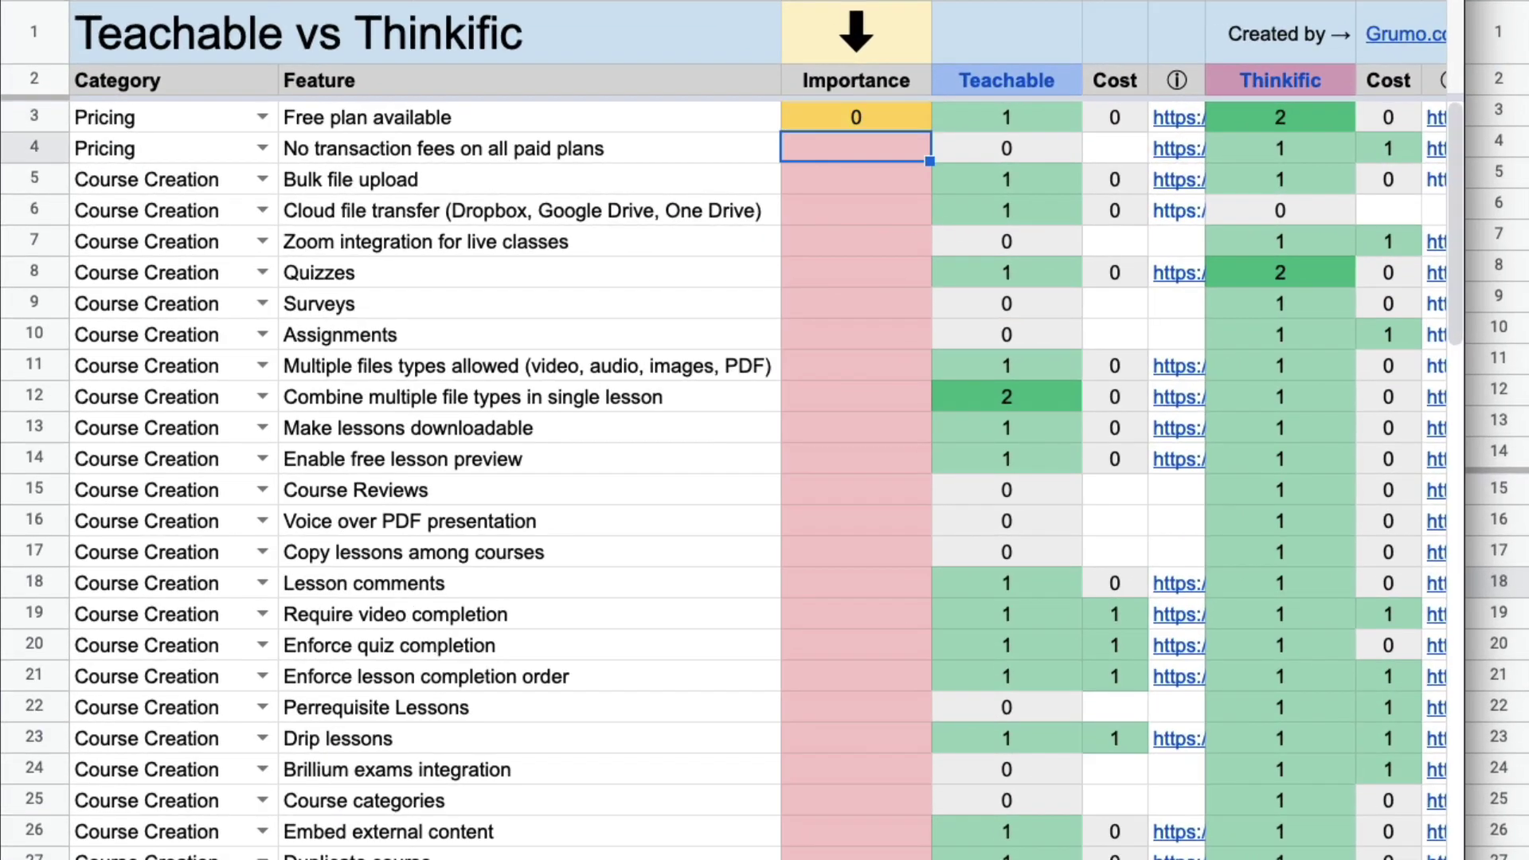
{"action": "type", "text": "1"}
{"action": "key", "text": "Return"}
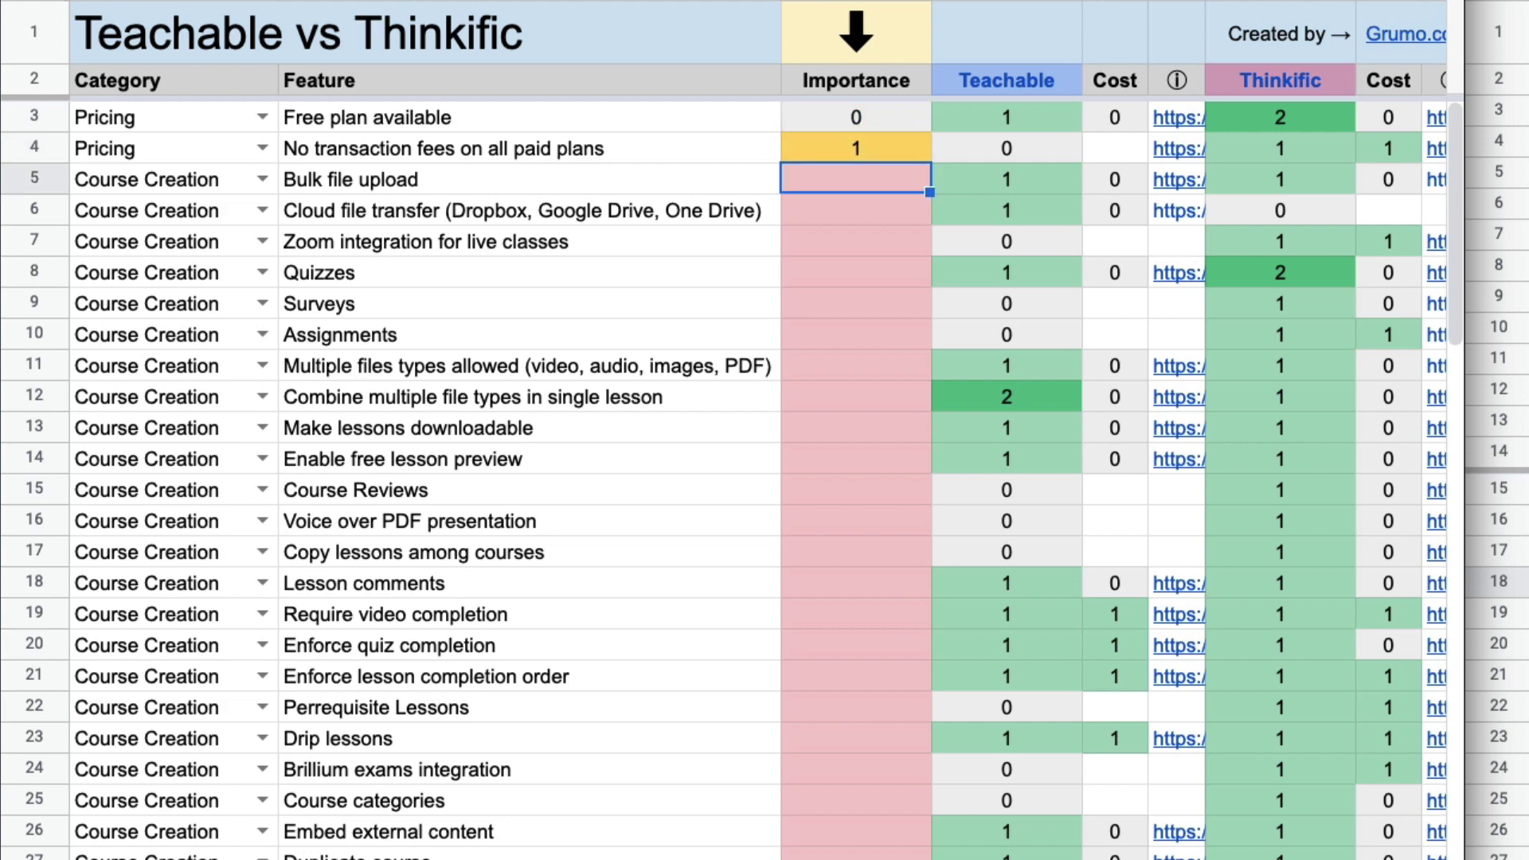
{"action": "type", "text": "2"}
{"action": "key", "text": "Return"}
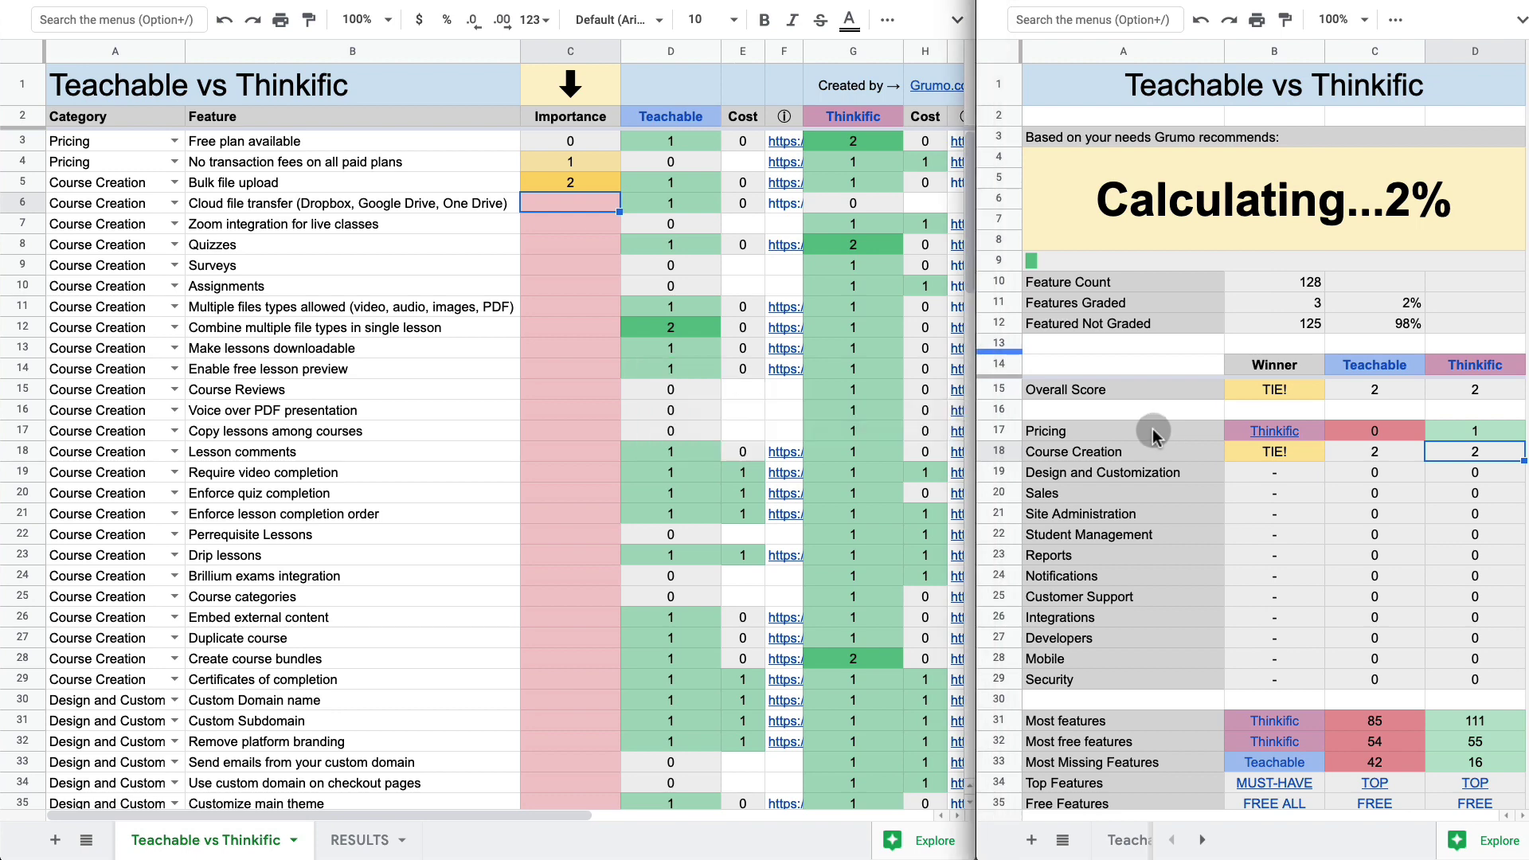
Step: Fill every Importance cell with 1, then review Teachable-won categories Sales, Reports, Customer Support and Mobile
{"action": "left_click", "coordinate": [578, 142]}
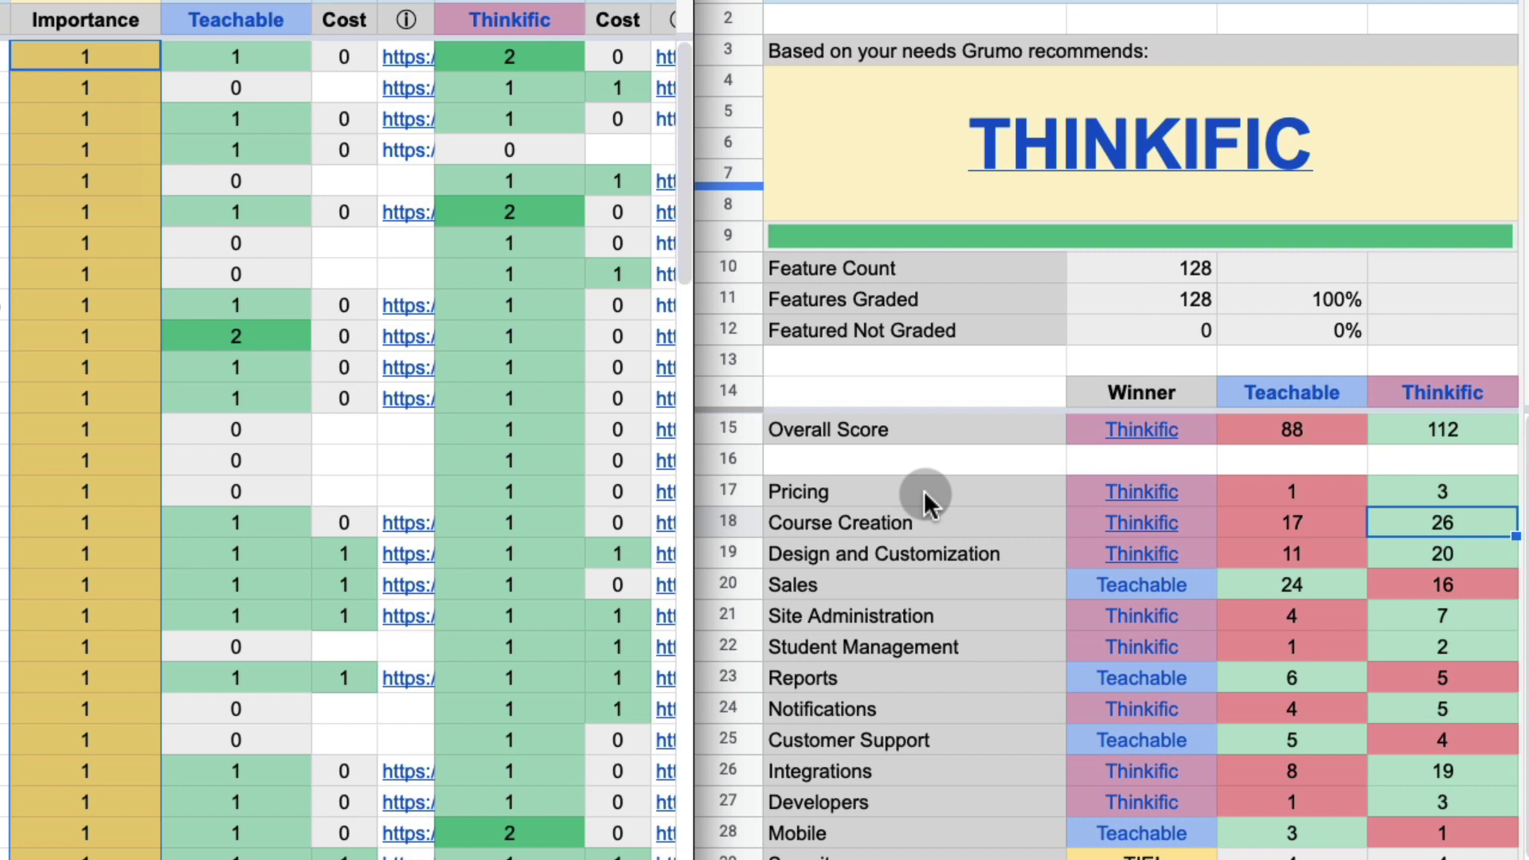
{"action": "left_click", "coordinate": [867, 590]}
{"action": "left_click", "coordinate": [872, 677]}
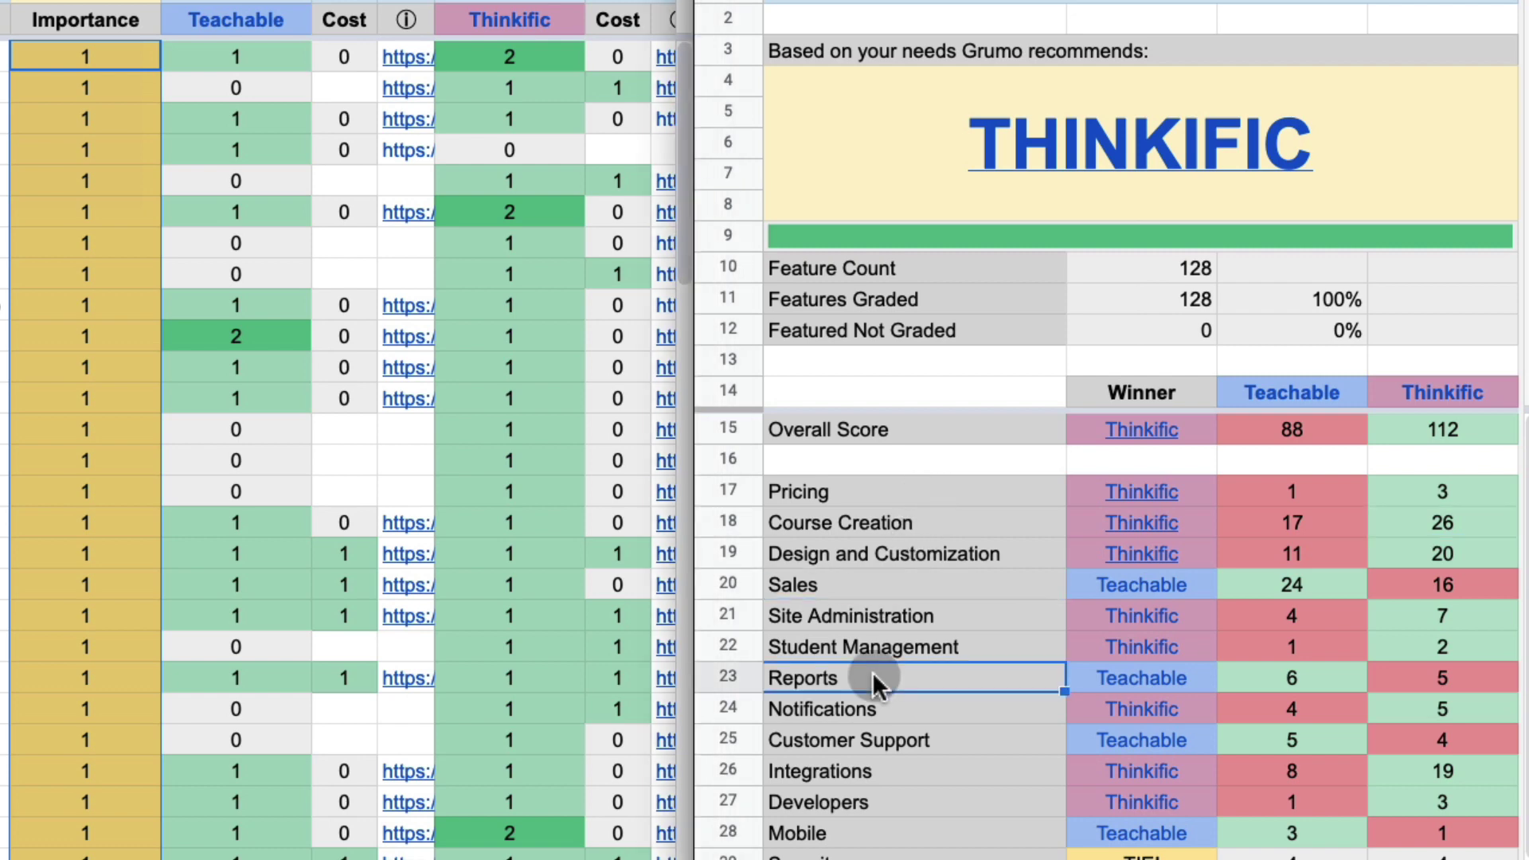
{"action": "left_click", "coordinate": [891, 733]}
{"action": "left_click", "coordinate": [948, 836]}
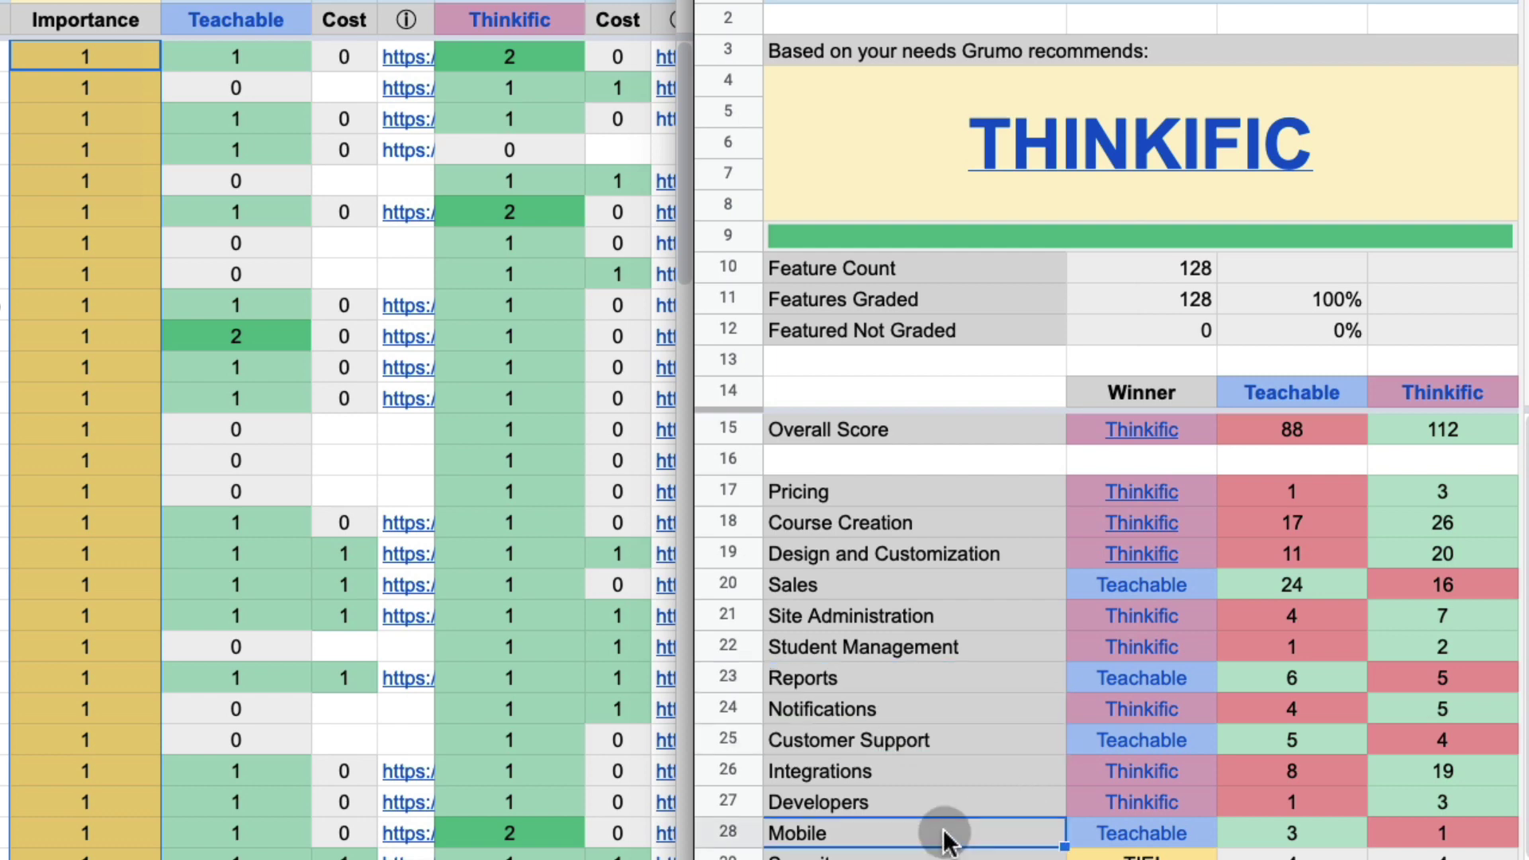
{"action": "left_click", "coordinate": [922, 585]}
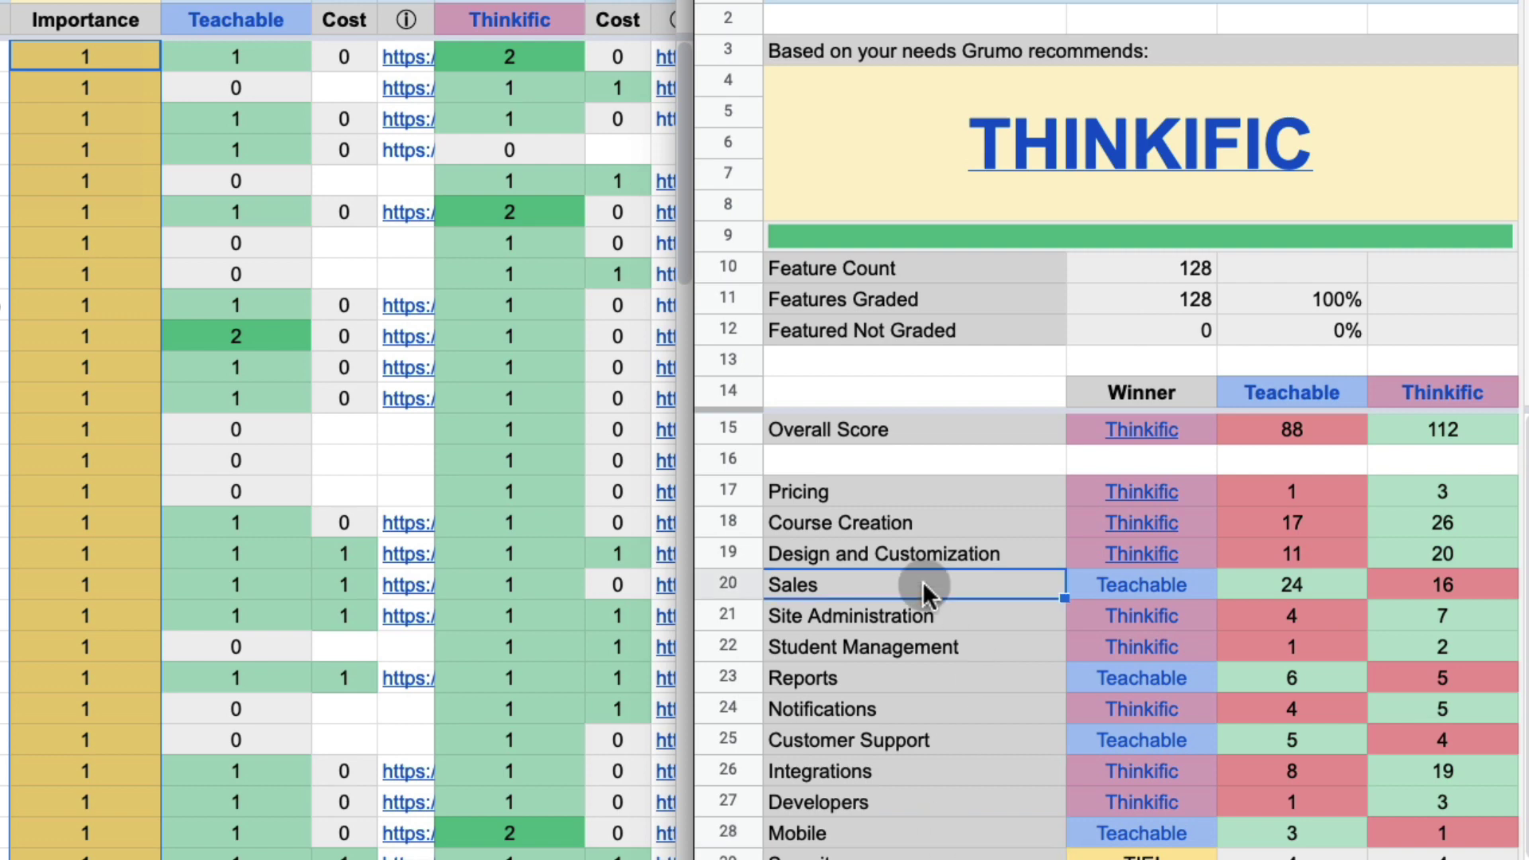
{"action": "left_click", "coordinate": [896, 681]}
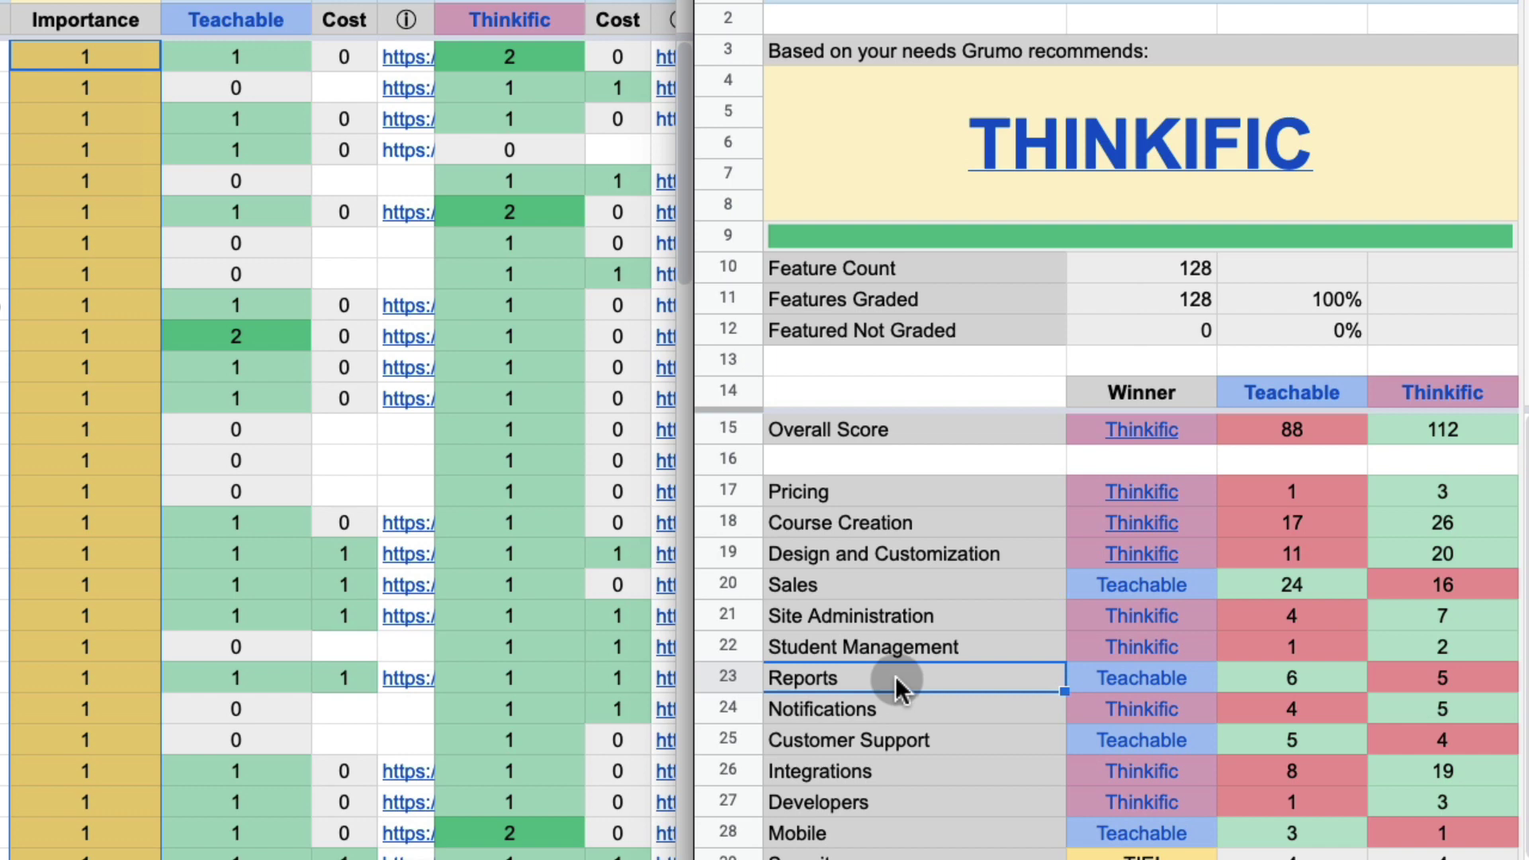
{"action": "left_click", "coordinate": [895, 836]}
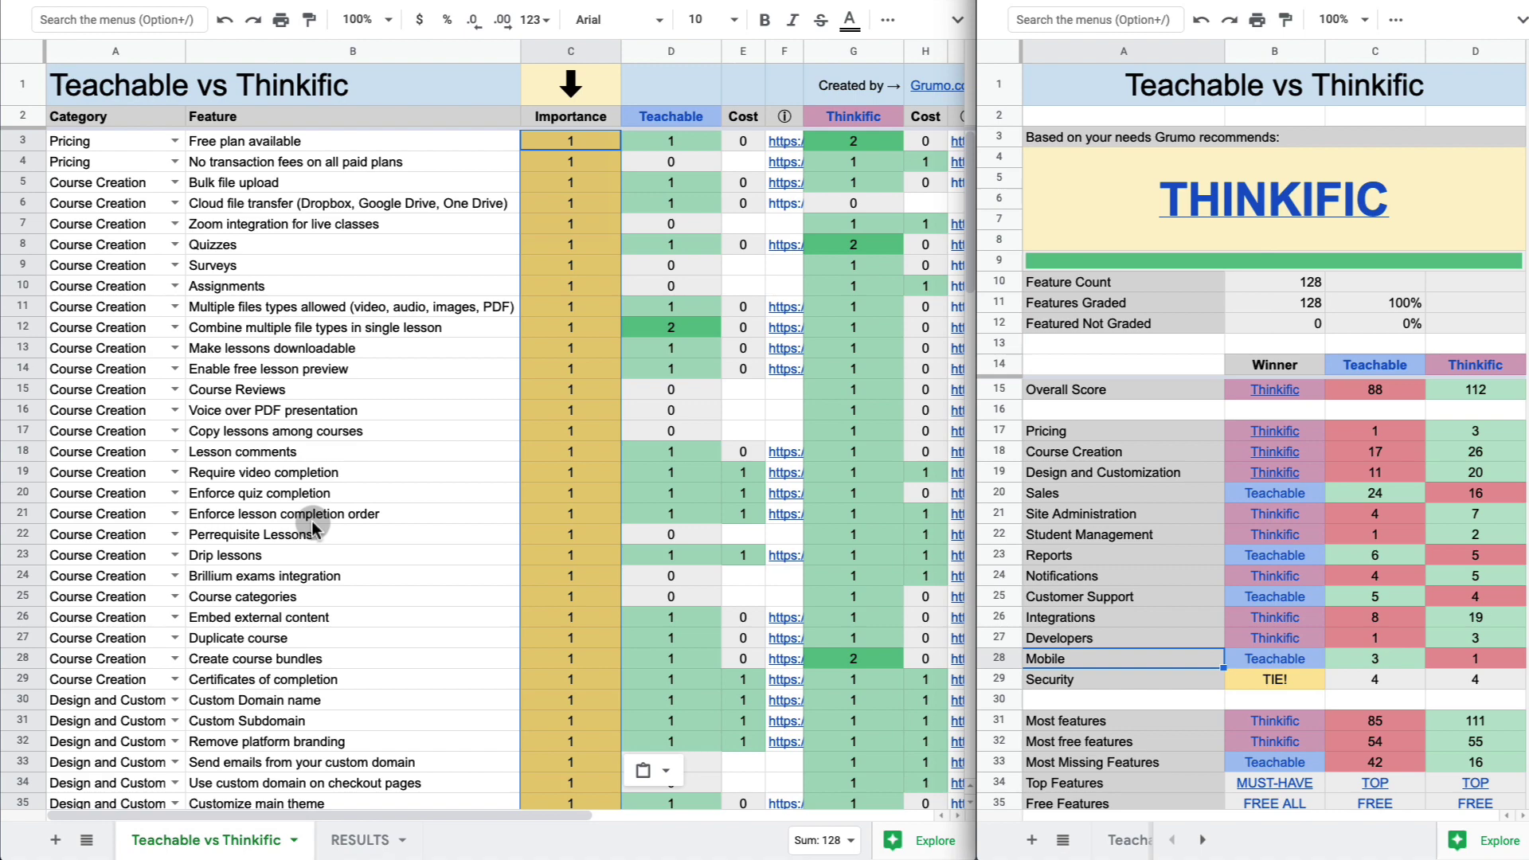
Step: Scroll to row 71 and preview the Teachable source link for Affiliate Program
{"action": "scroll", "coordinate": [312, 521], "scroll_direction": "down", "scroll_amount": 6}
{"action": "scroll", "coordinate": [312, 521], "scroll_direction": "down", "scroll_amount": 7}
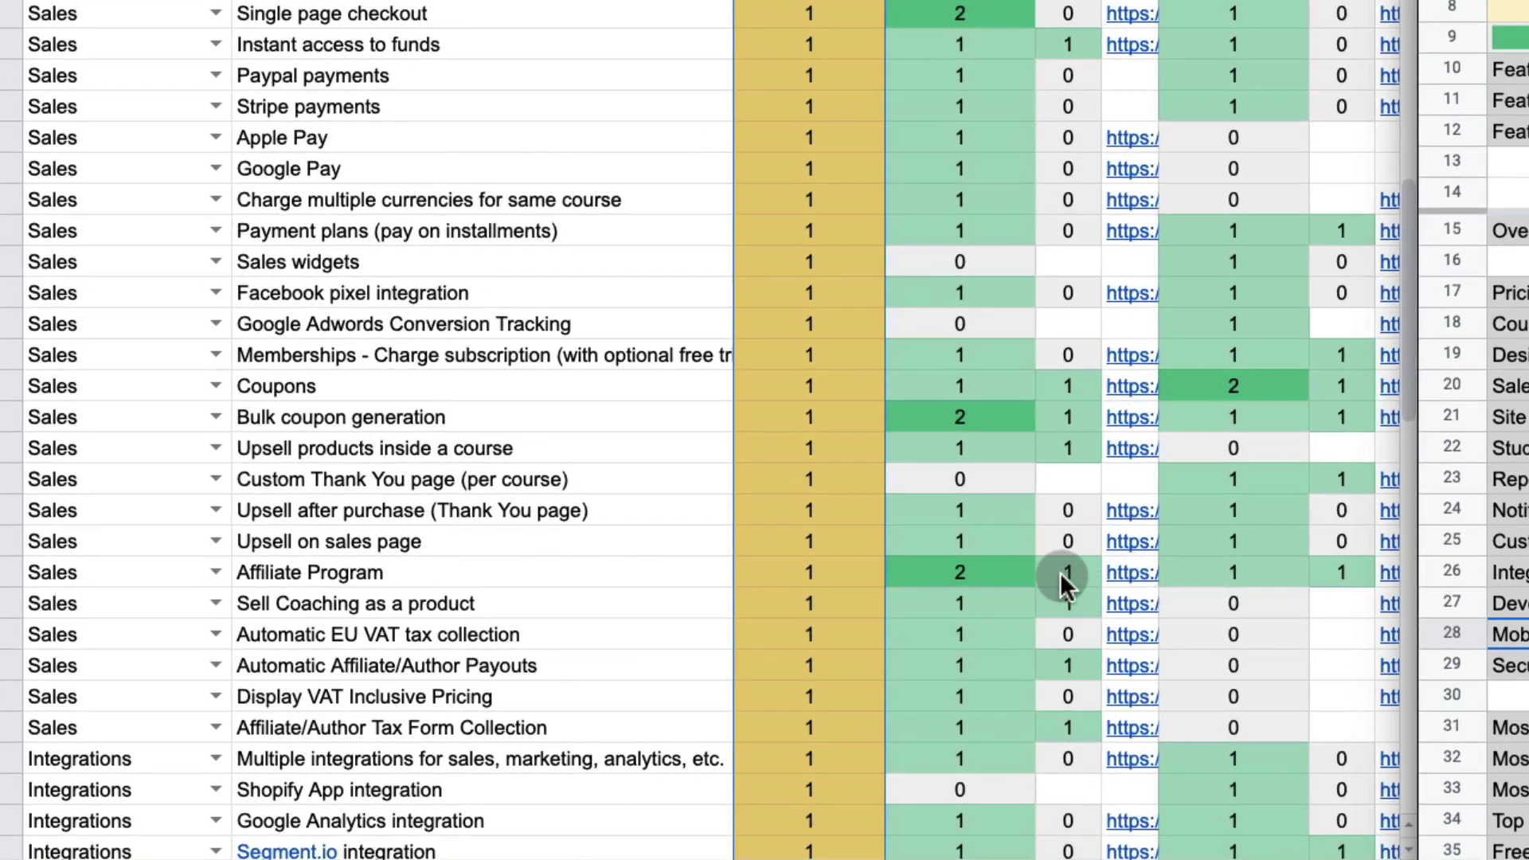
{"action": "left_click", "coordinate": [1124, 575]}
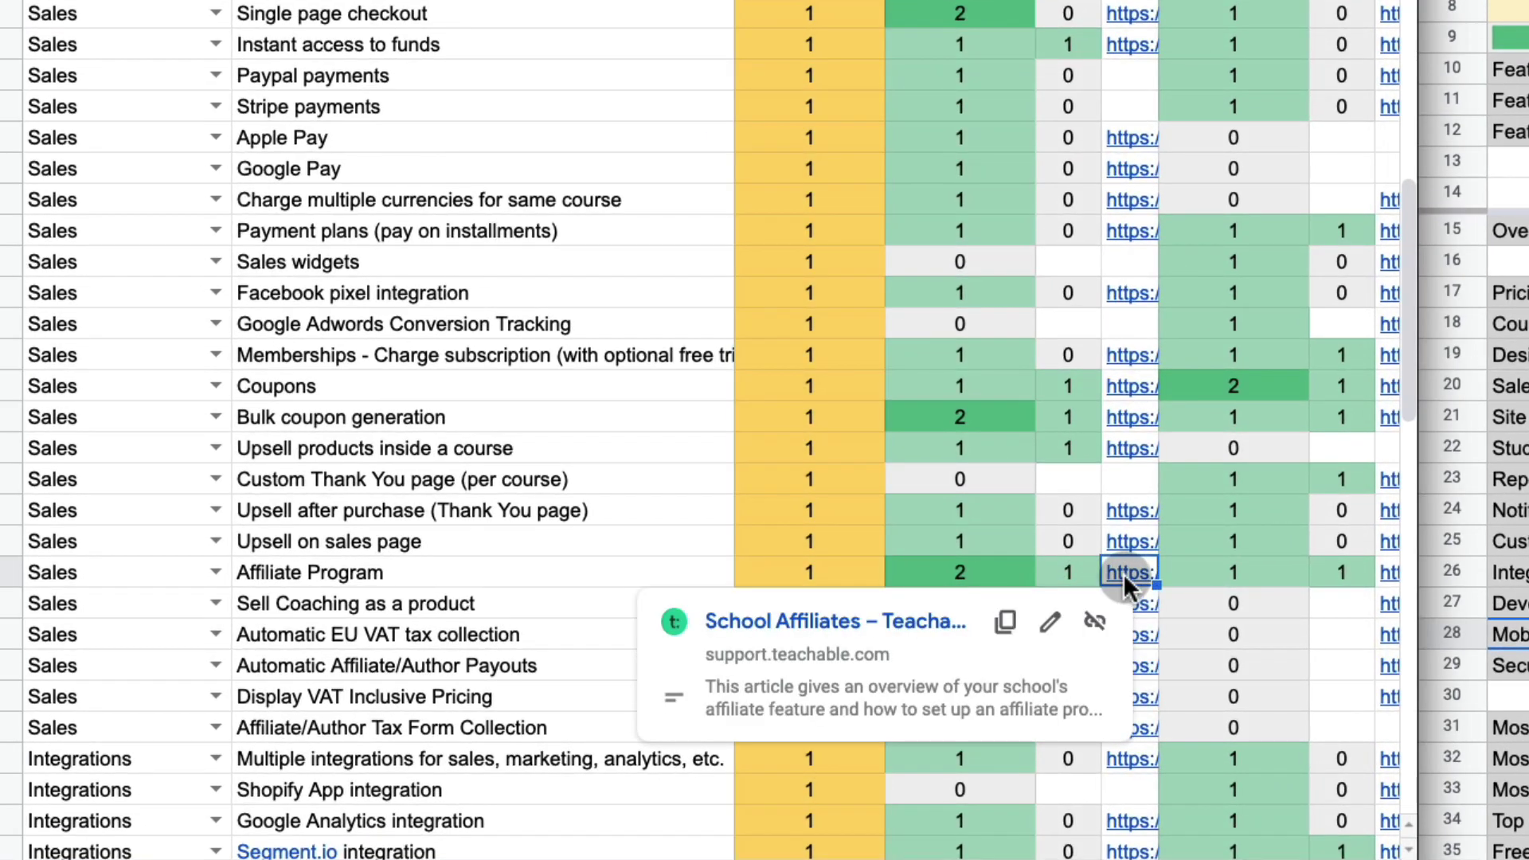
Step: Read Teachable's School Affiliates article, then Thinkific's affiliate support page, closing each to return
{"action": "left_click", "coordinate": [834, 626]}
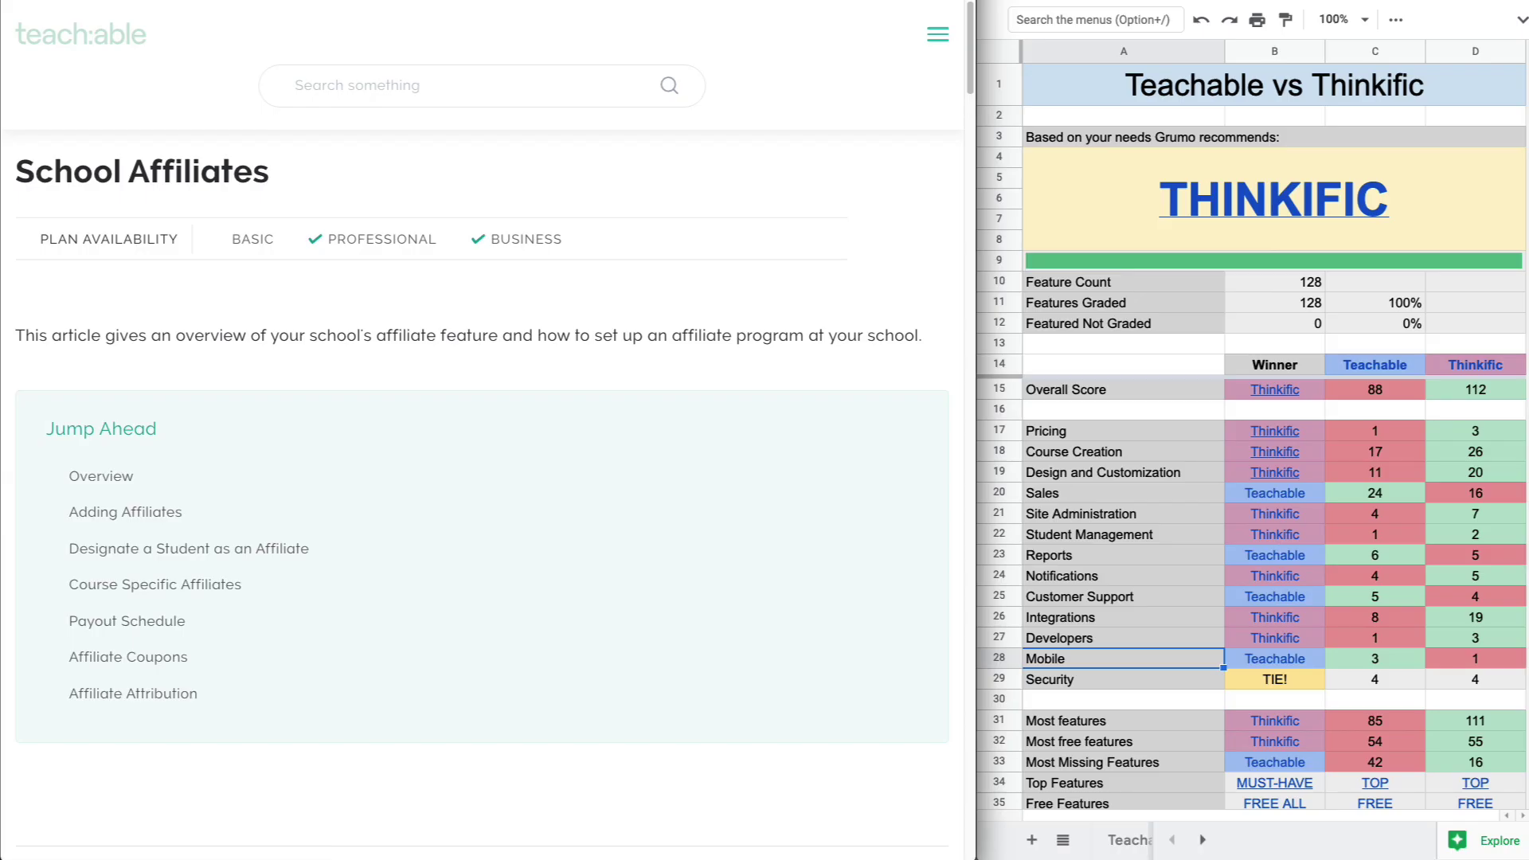
{"action": "key", "text": "super+w"}
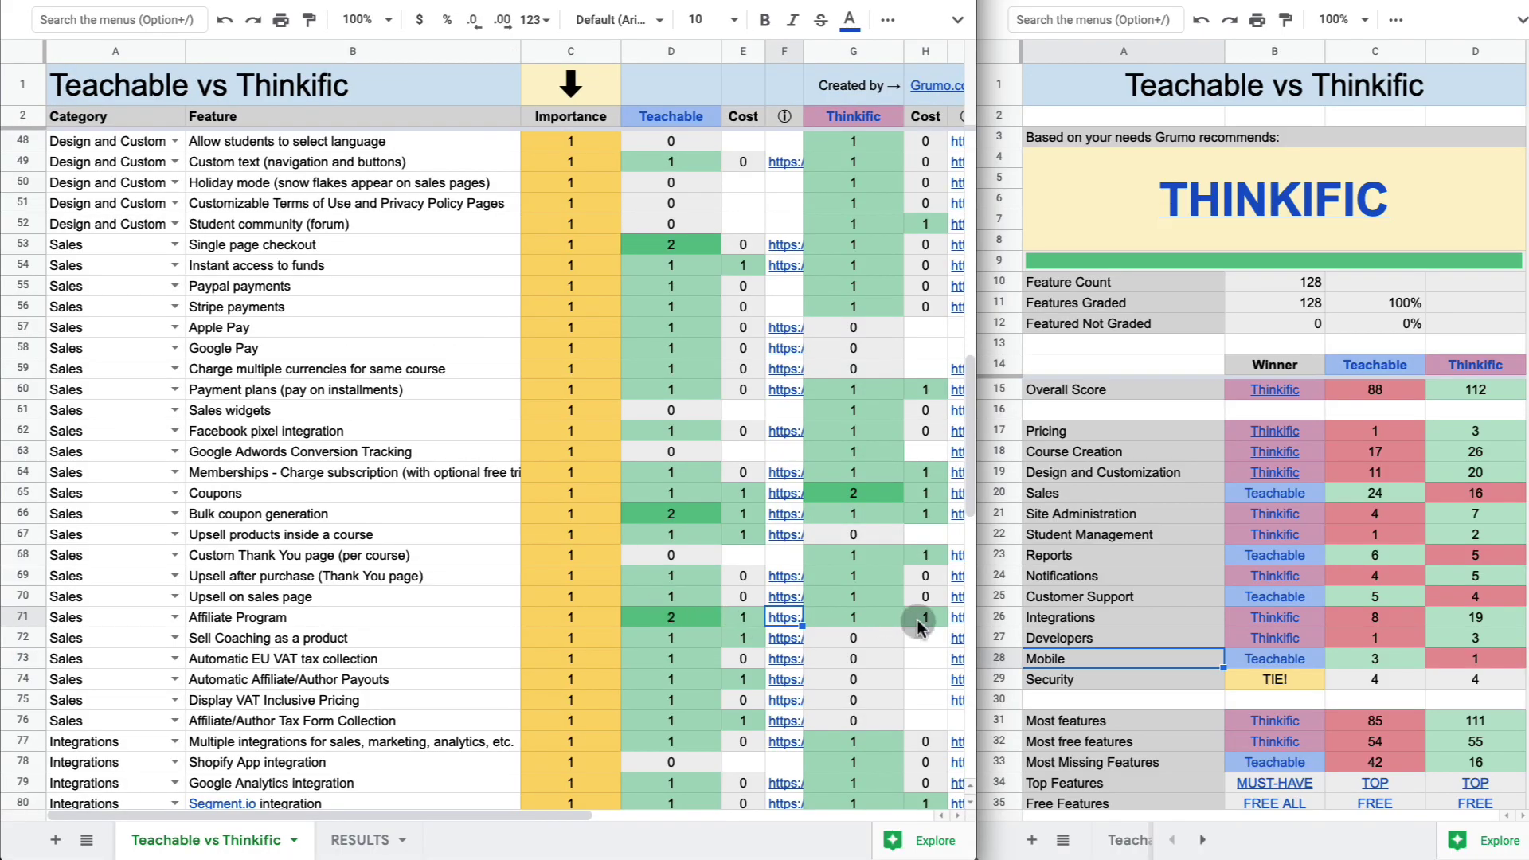
{"action": "scroll", "coordinate": [964, 619], "scroll_direction": "down", "scroll_amount": 1}
{"action": "left_click", "coordinate": [958, 600]}
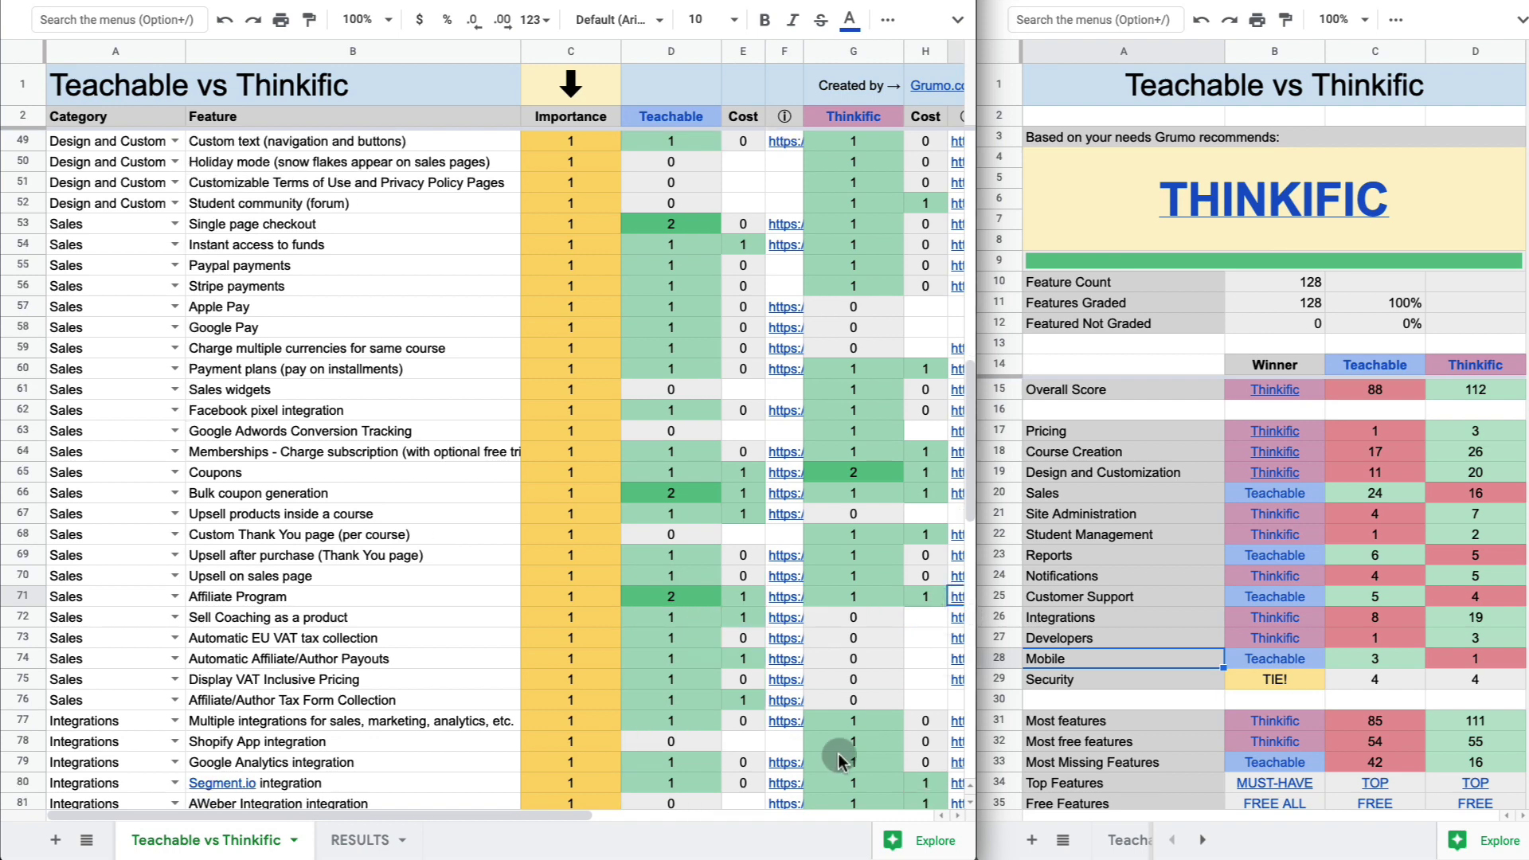
{"action": "left_click_drag", "start_coordinate": [578, 809], "coordinate": [693, 809]}
{"action": "left_click", "coordinate": [721, 723]}
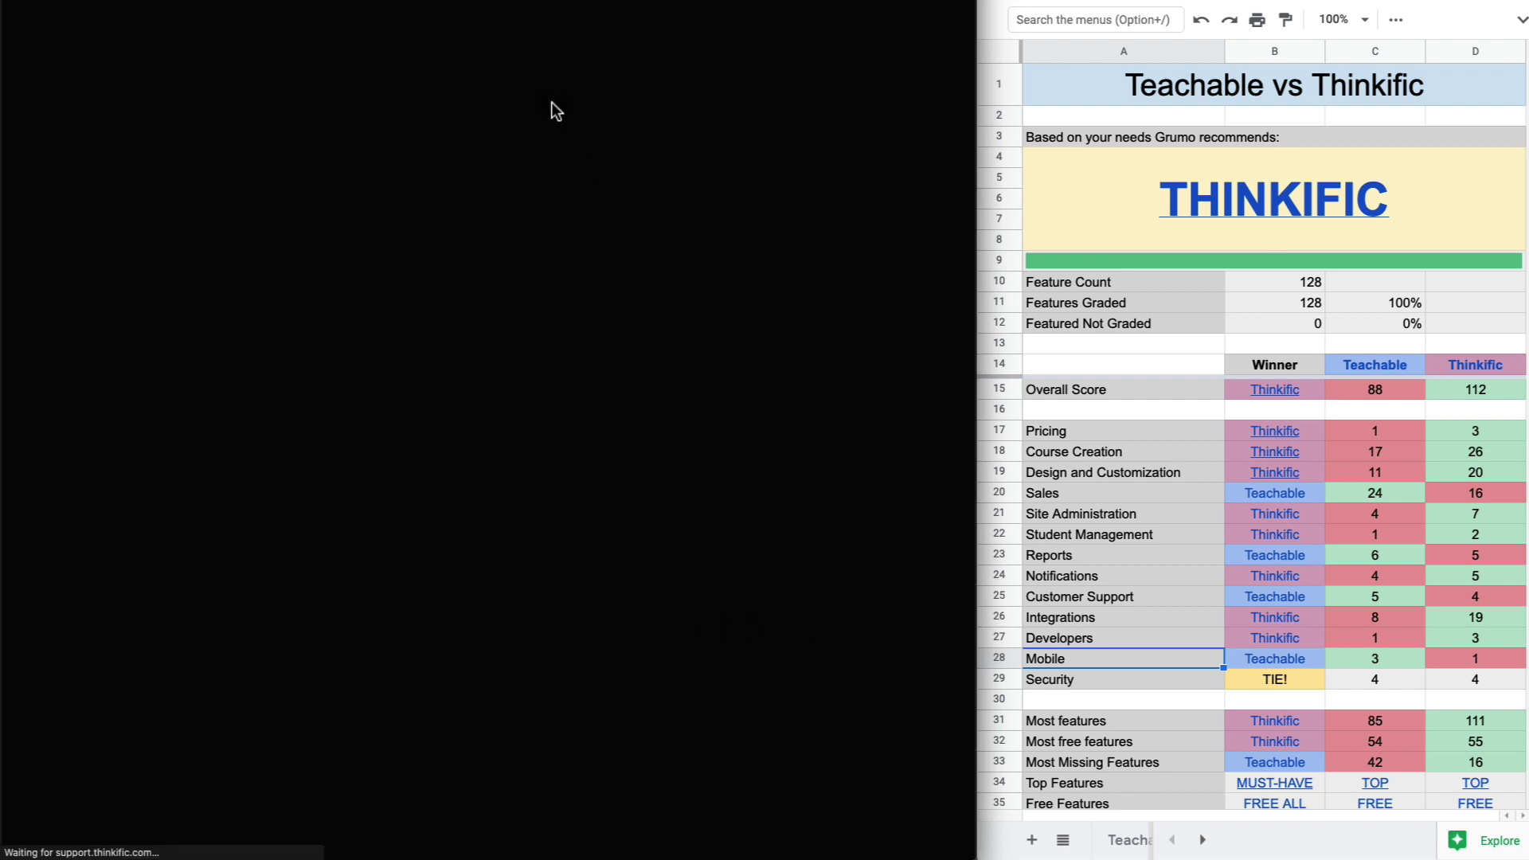
{"action": "key", "text": "super+w"}
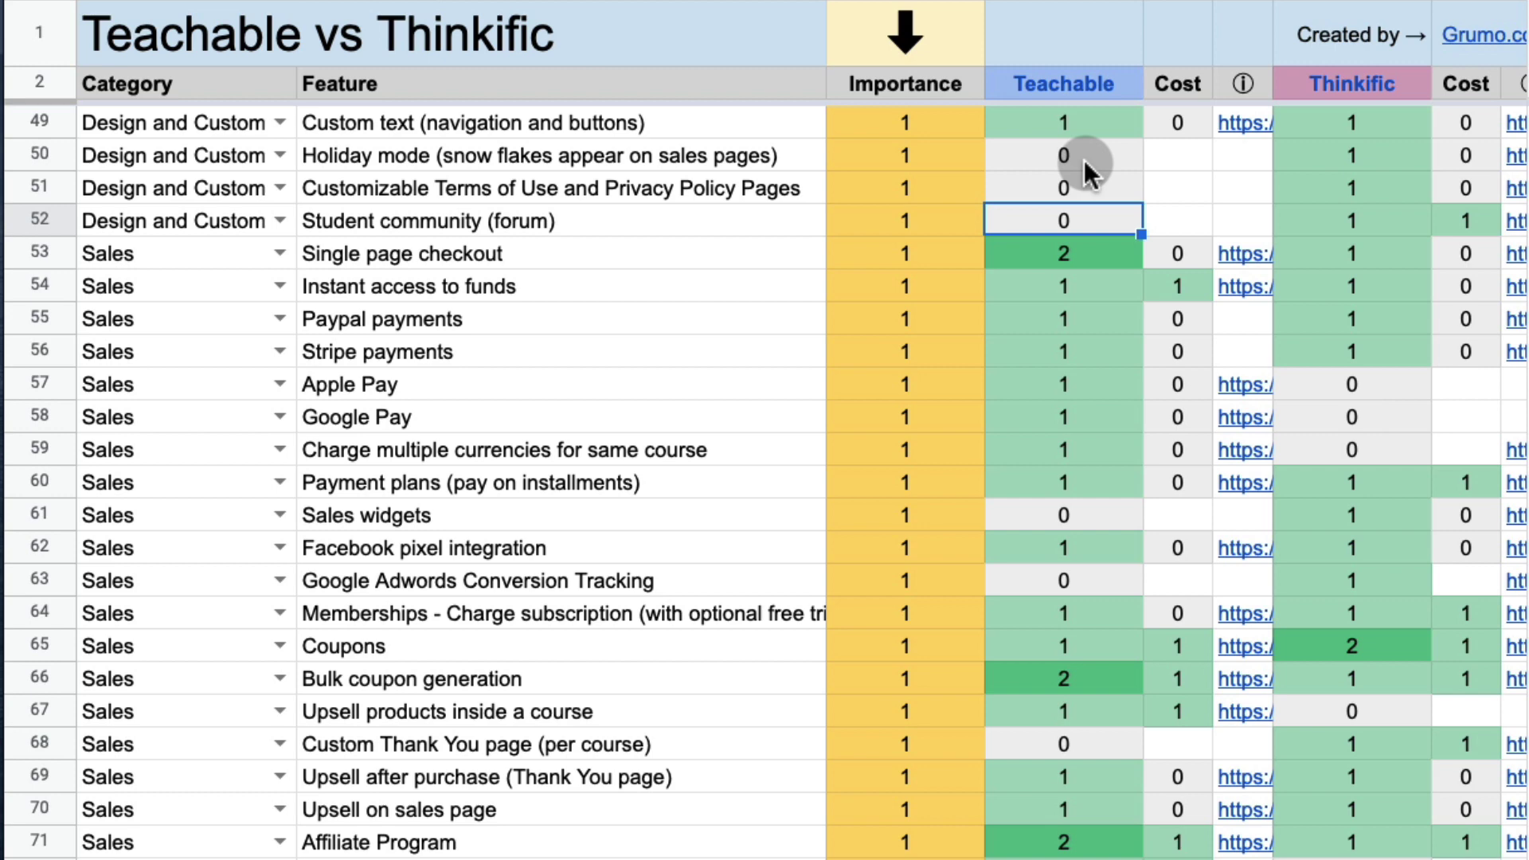
{"action": "left_click", "coordinate": [1068, 156]}
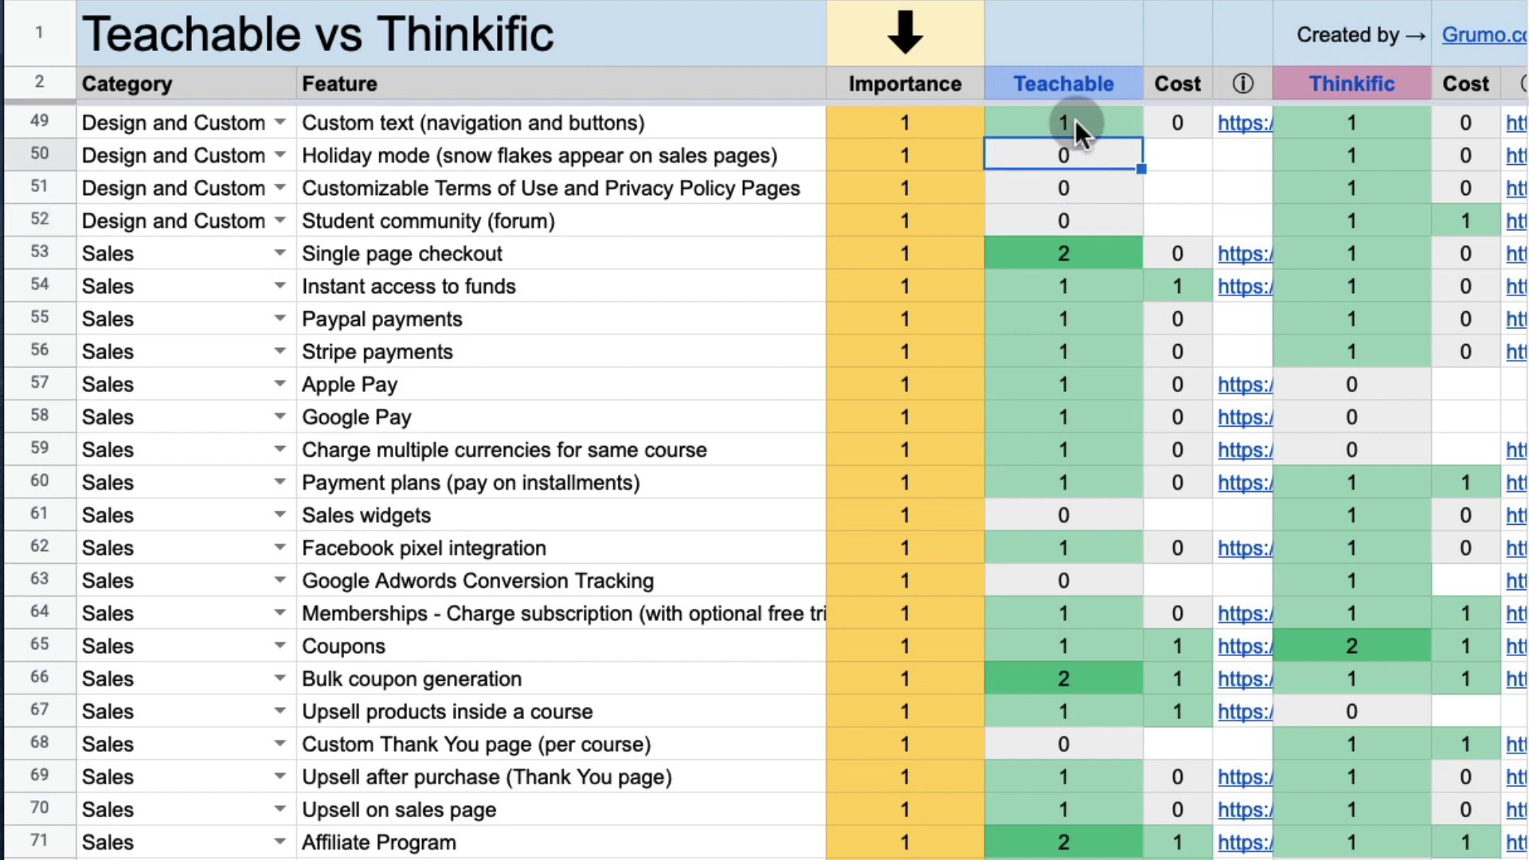
{"action": "left_click", "coordinate": [1074, 121]}
{"action": "left_click", "coordinate": [1068, 253]}
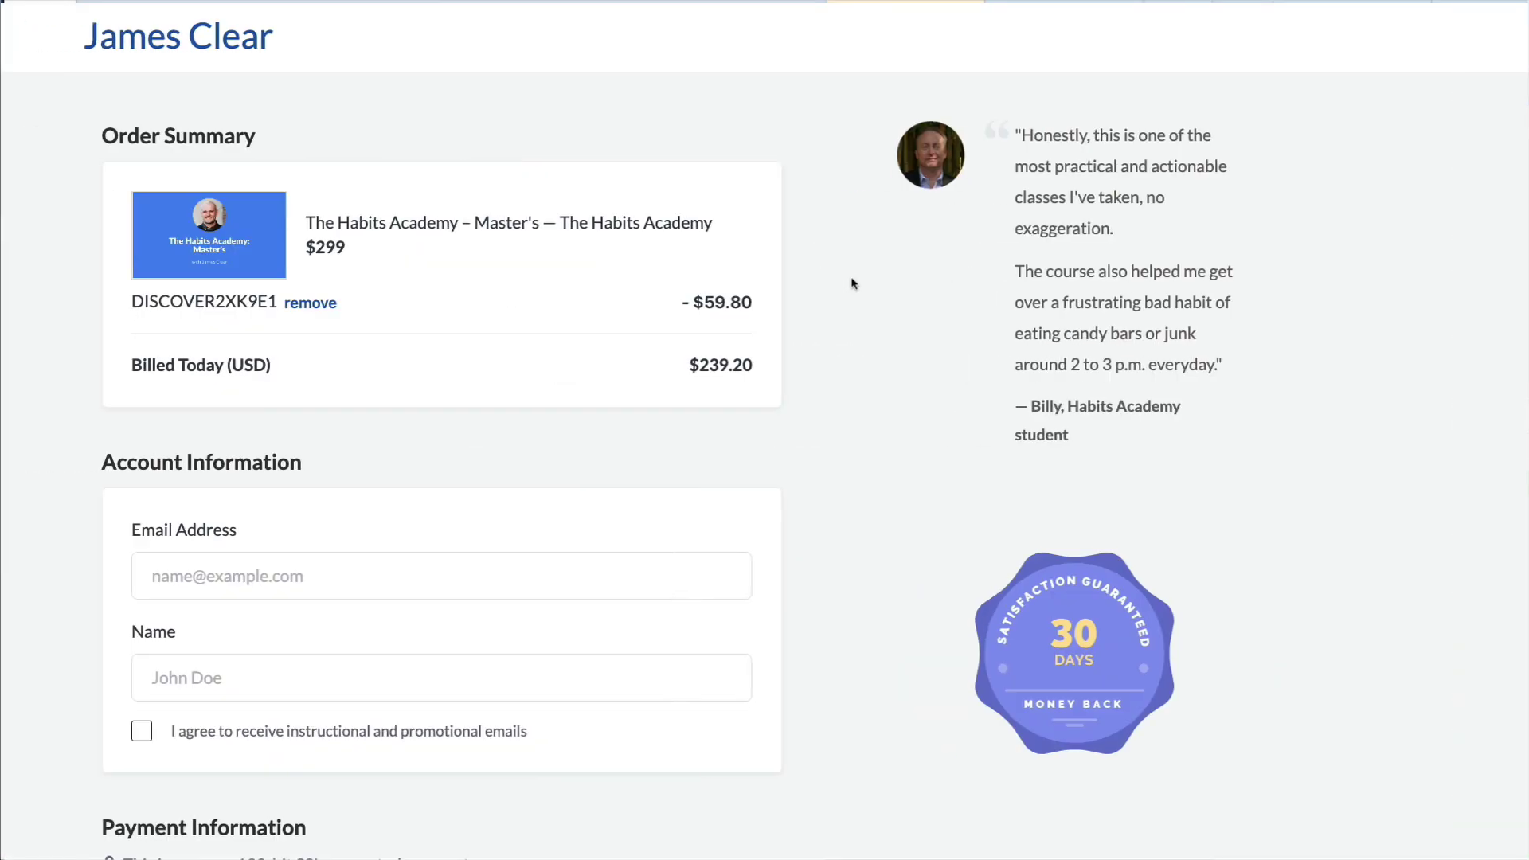
Step: Enroll for free in 'How To Create An Online Course in 60 minutes' and focus the name fields
{"action": "scroll", "coordinate": [852, 284], "scroll_direction": "down", "scroll_amount": 5}
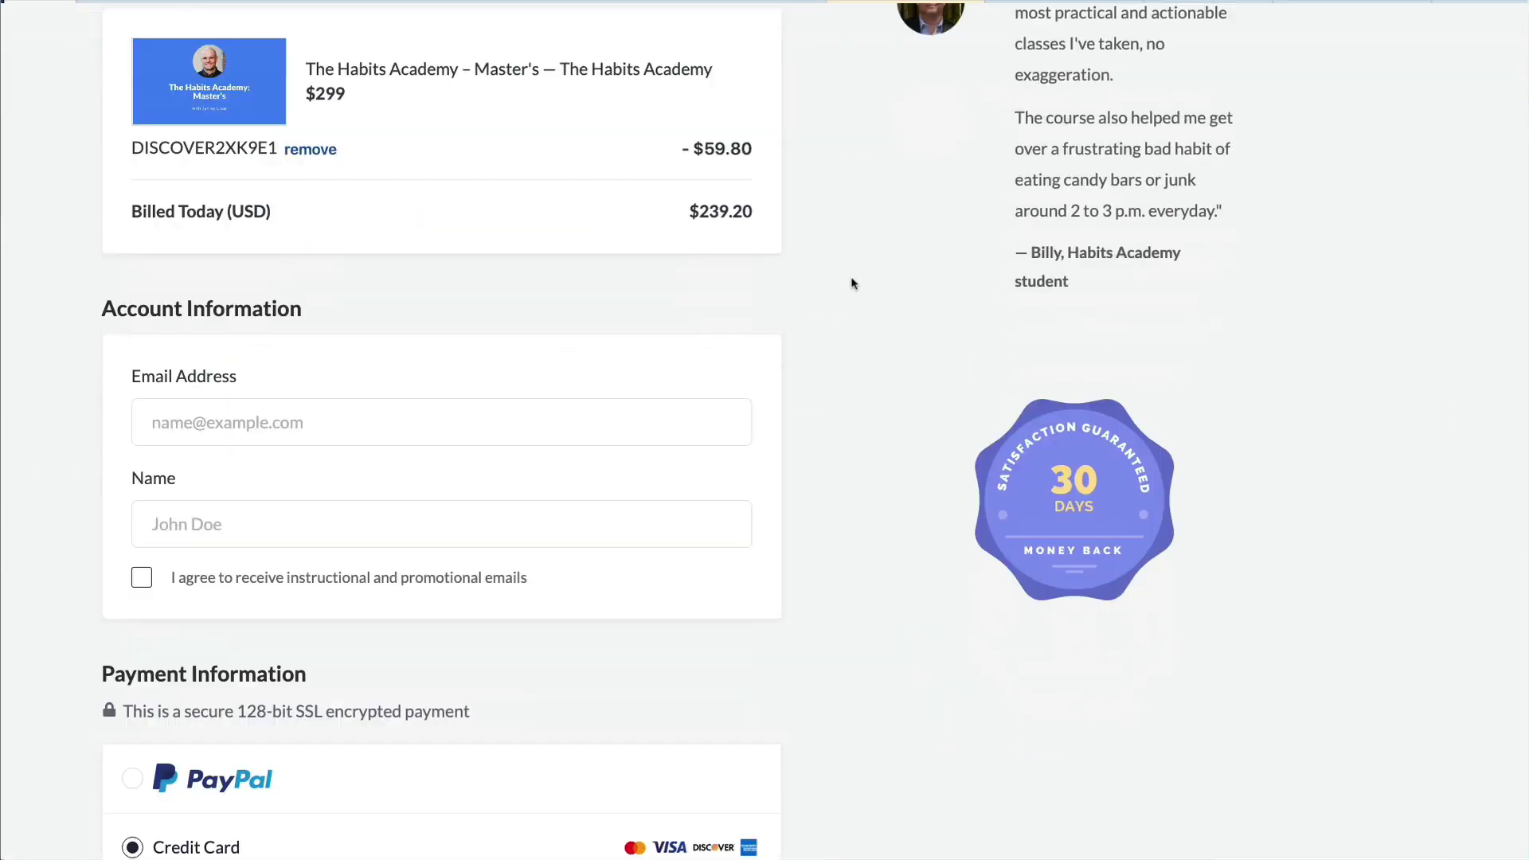
{"action": "scroll", "coordinate": [852, 284], "scroll_direction": "down", "scroll_amount": 6}
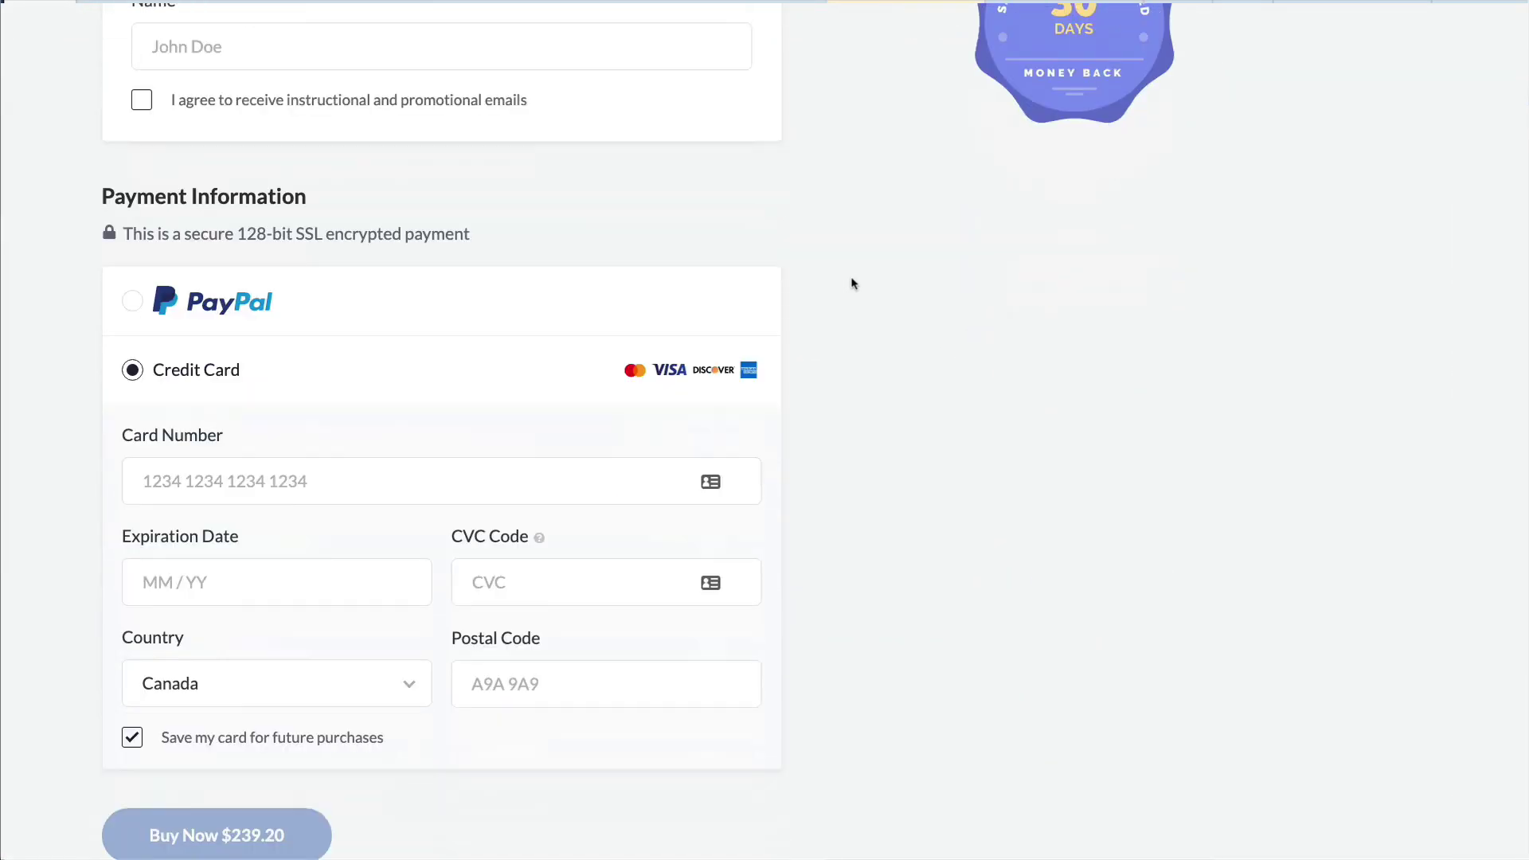
{"action": "scroll", "coordinate": [853, 284], "scroll_direction": "down", "scroll_amount": 2}
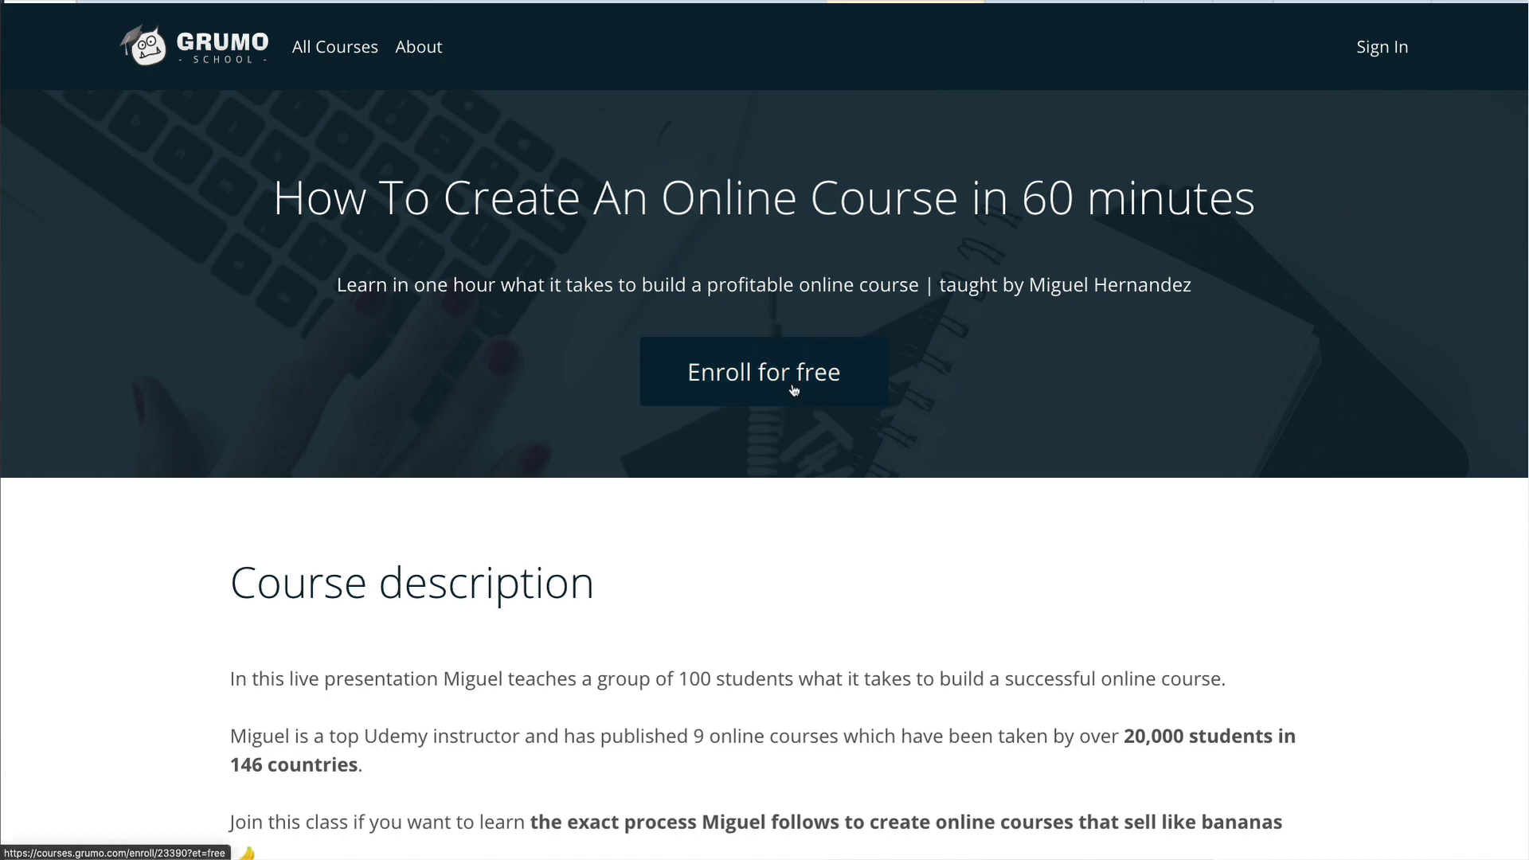
{"action": "left_click", "coordinate": [794, 390]}
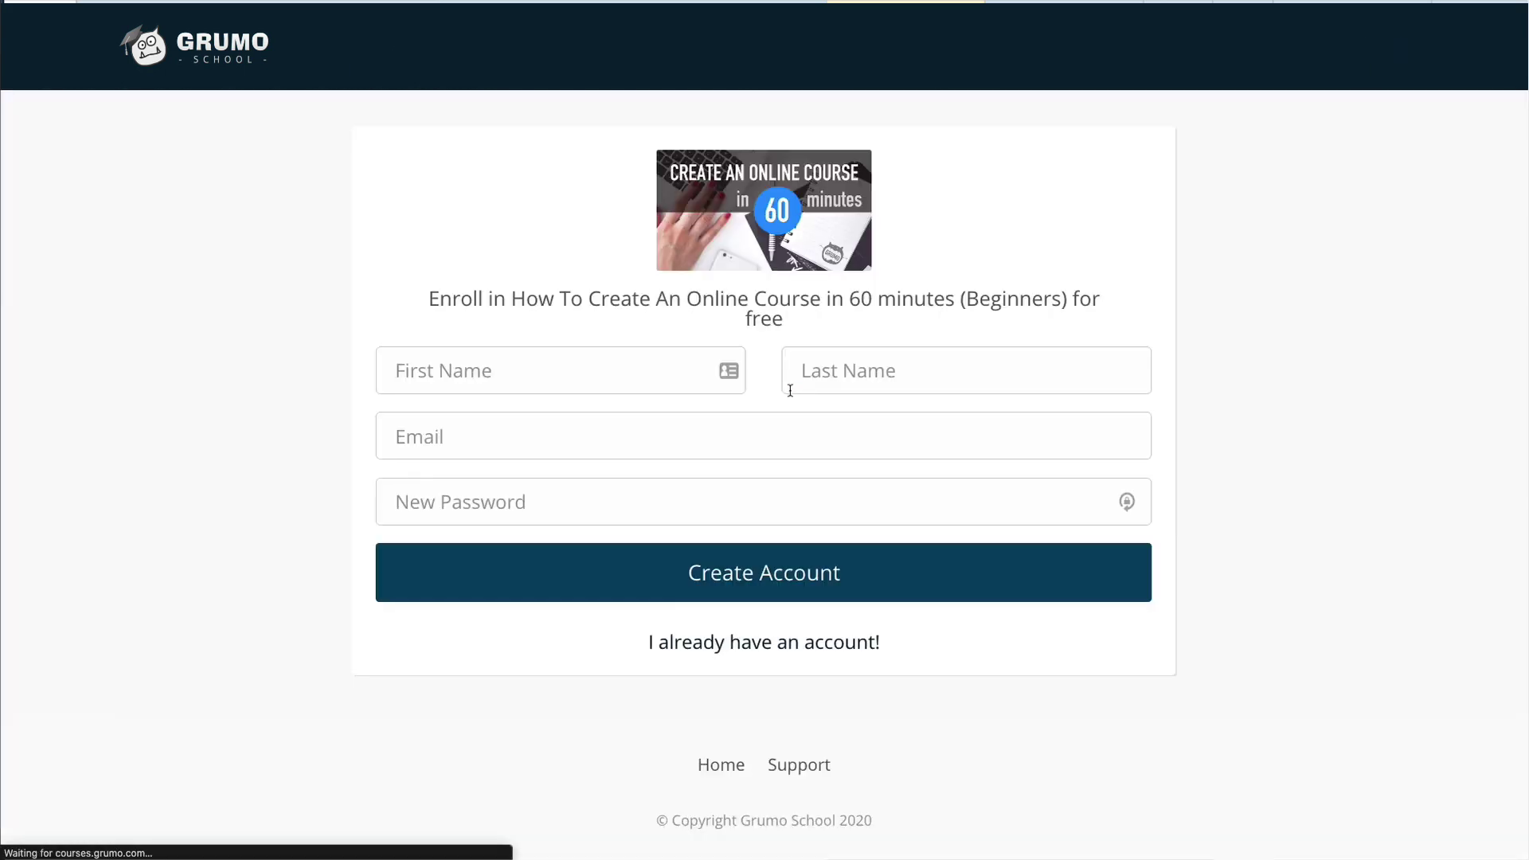
{"action": "left_click", "coordinate": [601, 375]}
{"action": "left_click", "coordinate": [847, 383]}
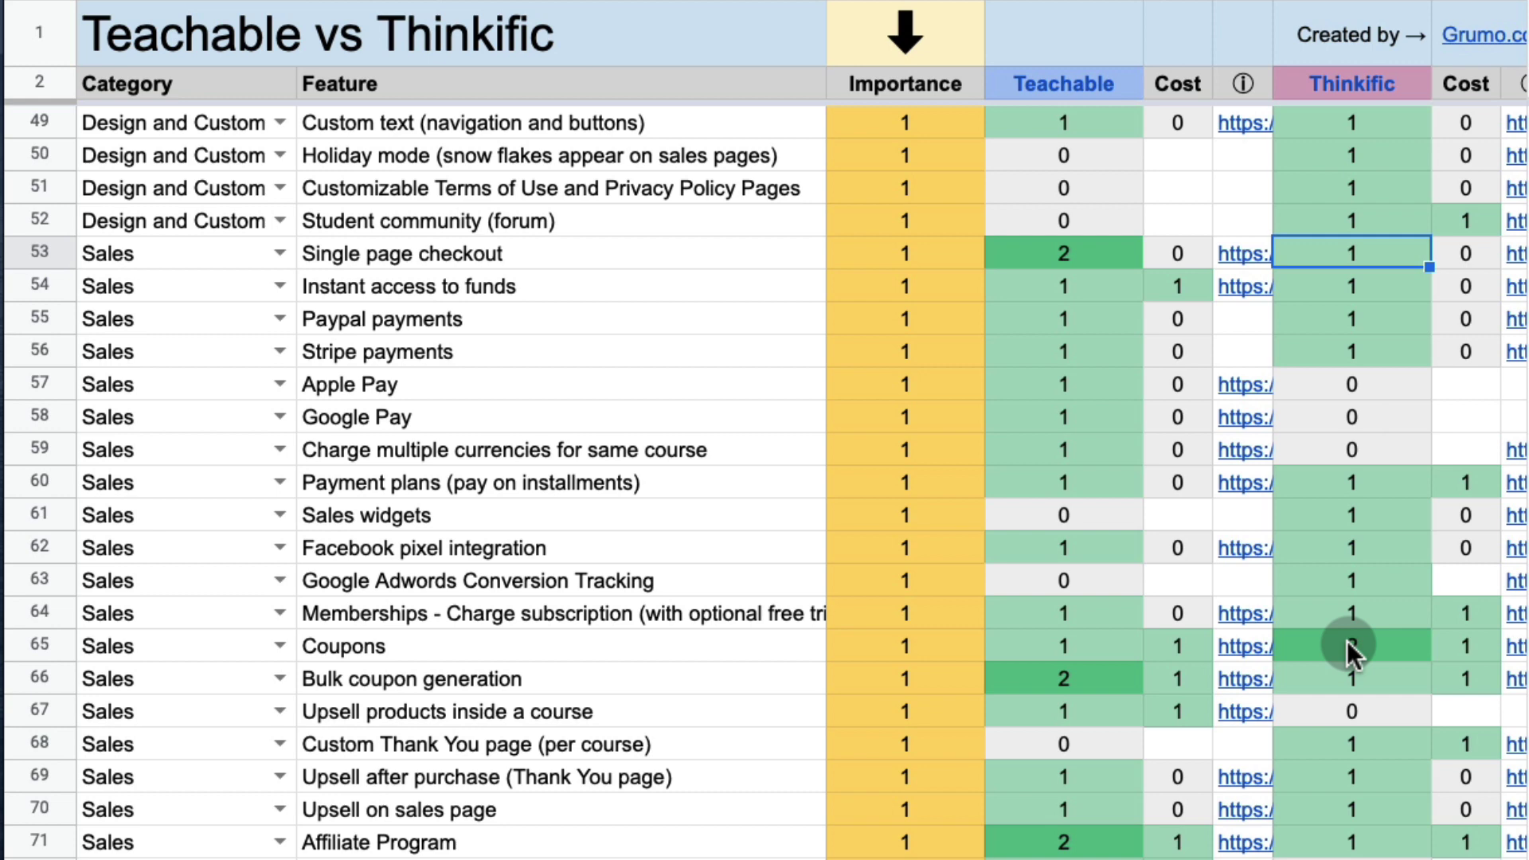
{"action": "left_click", "coordinate": [1347, 646]}
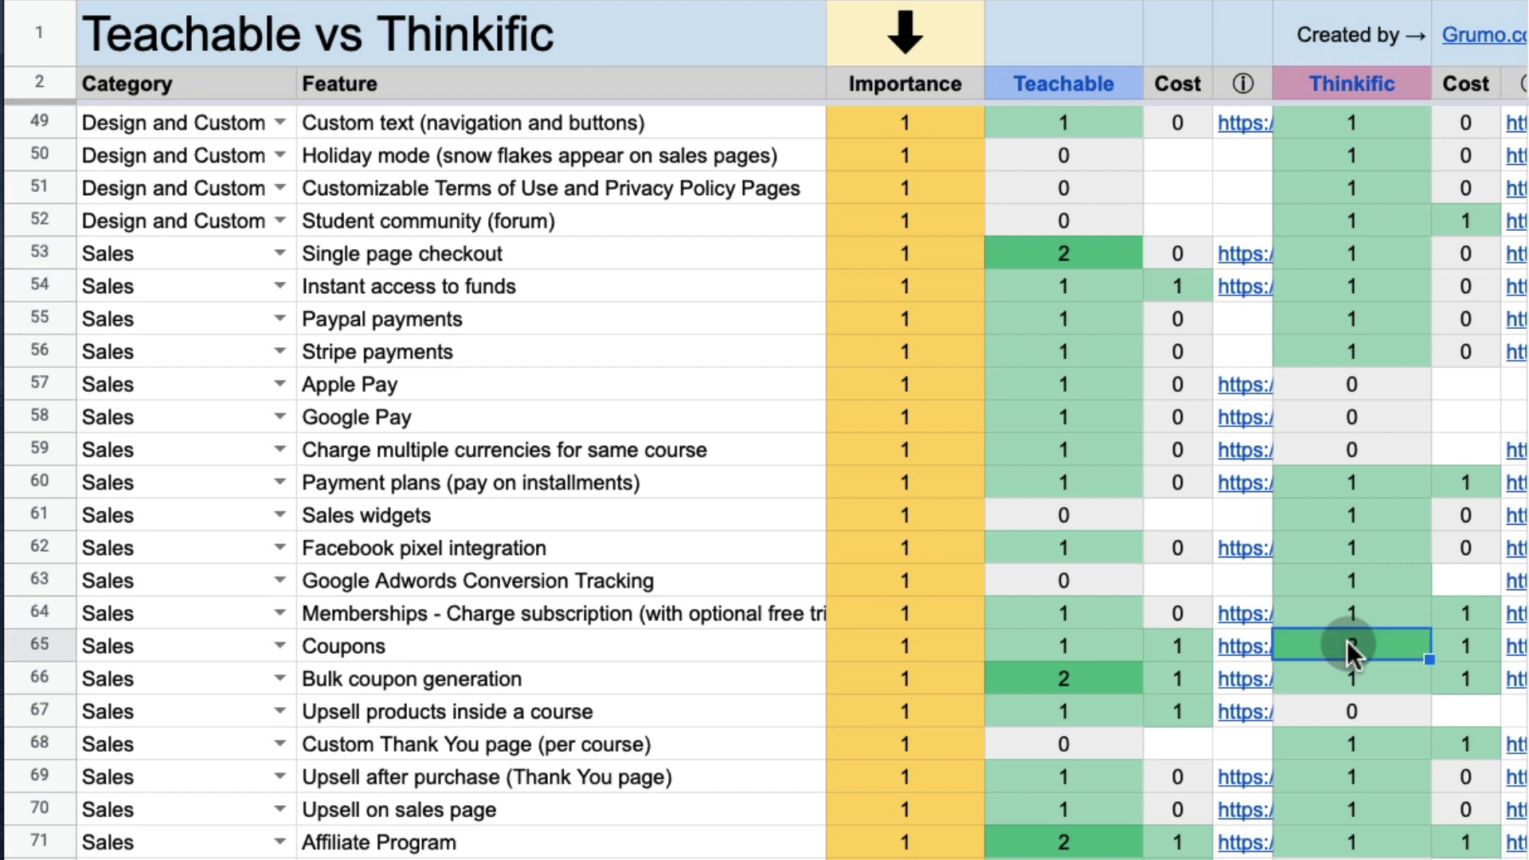
{"action": "left_click", "coordinate": [1068, 644]}
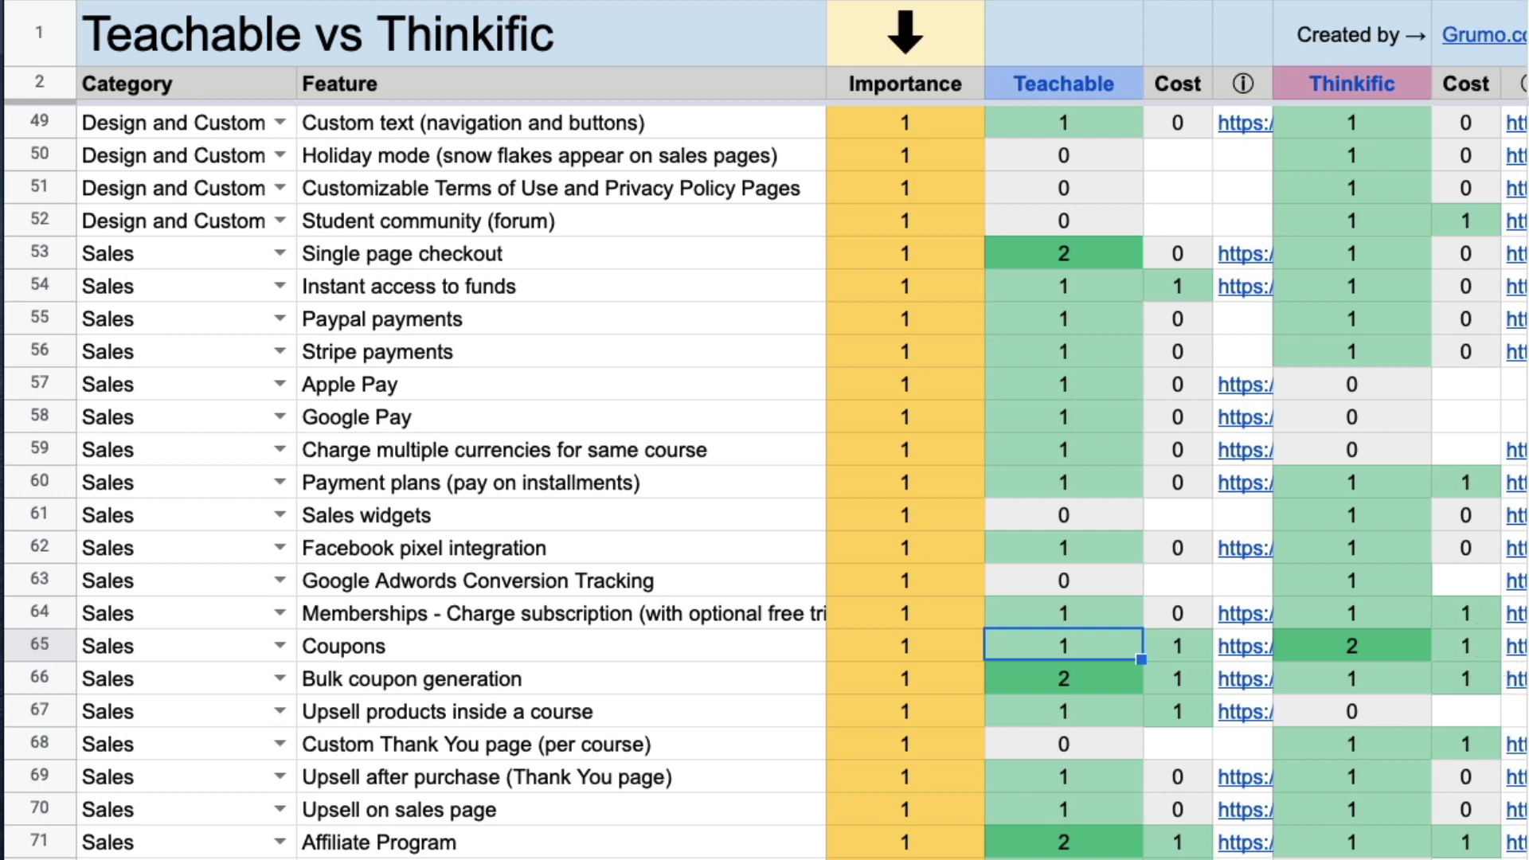
{"action": "scroll", "coordinate": [796, 478], "scroll_direction": "right", "scroll_amount": 3}
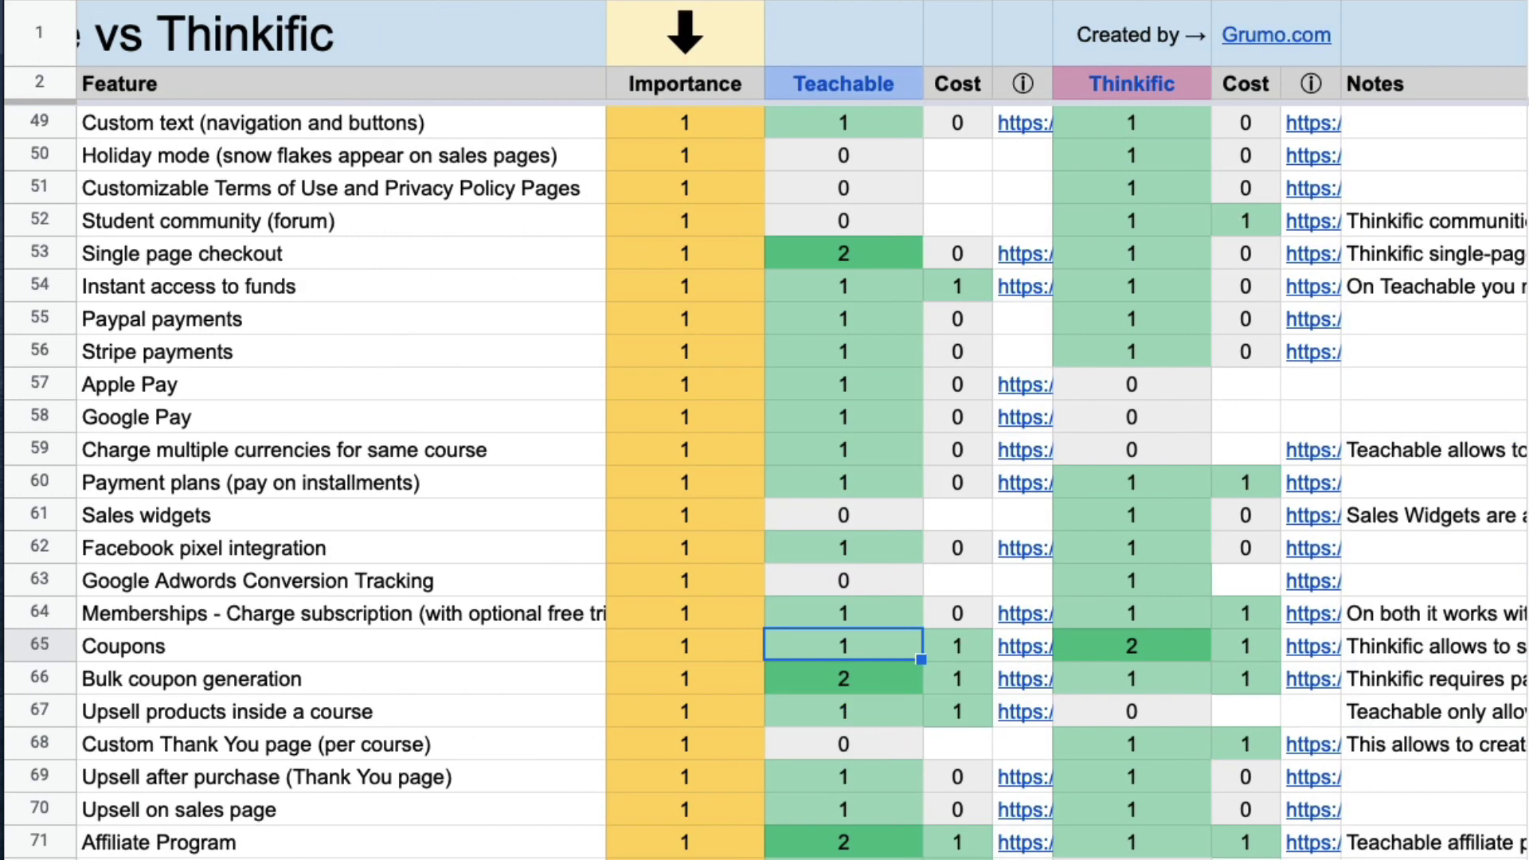
{"action": "scroll", "coordinate": [796, 478], "scroll_direction": "right", "scroll_amount": 6}
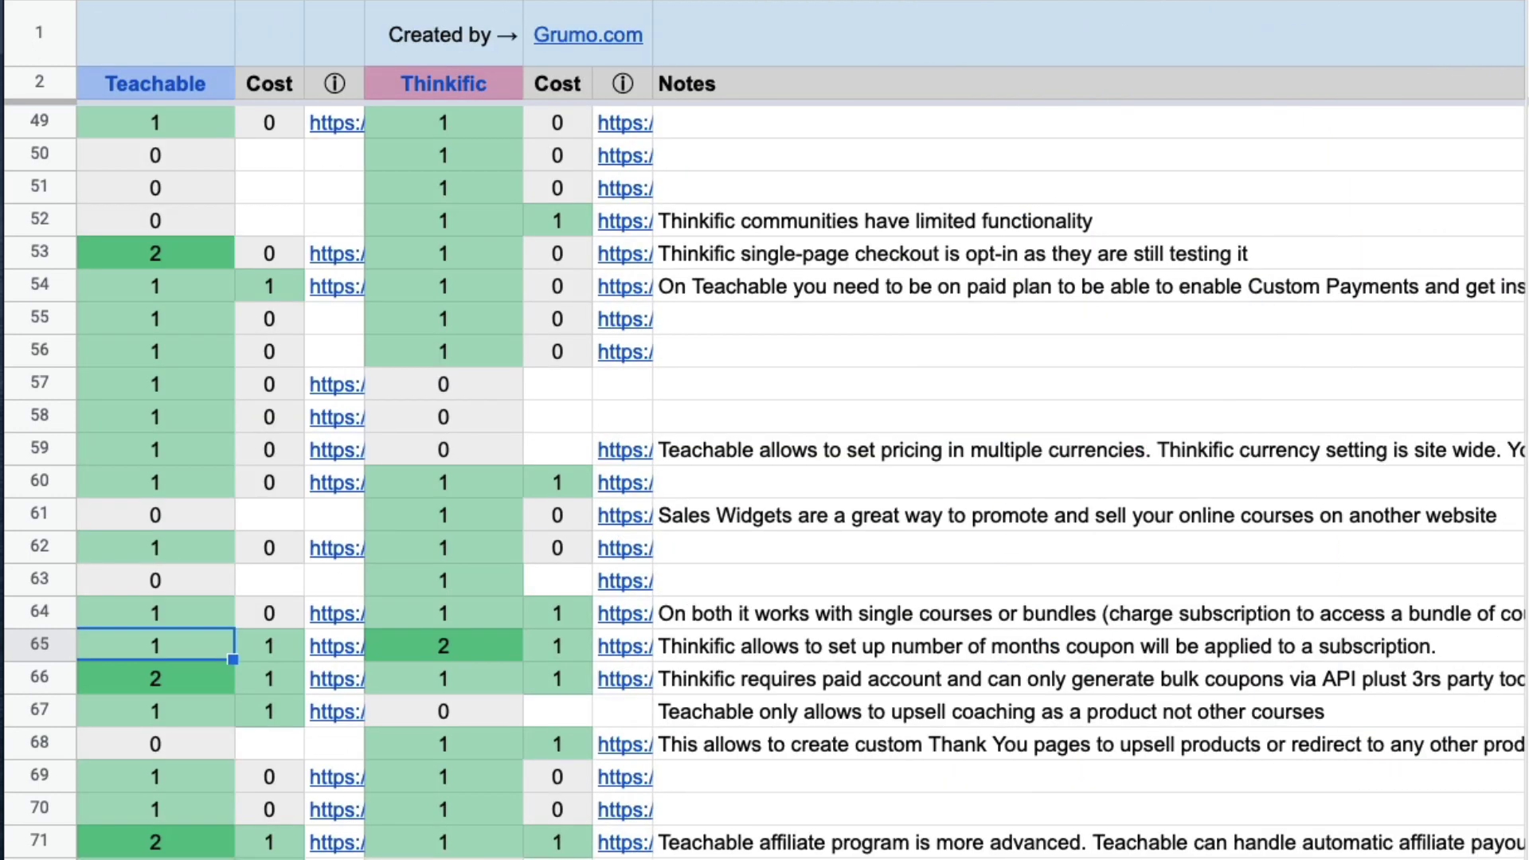
Step: Set the new 50% coupon's subscription duration to 2 months
{"action": "double_click", "coordinate": [788, 647]}
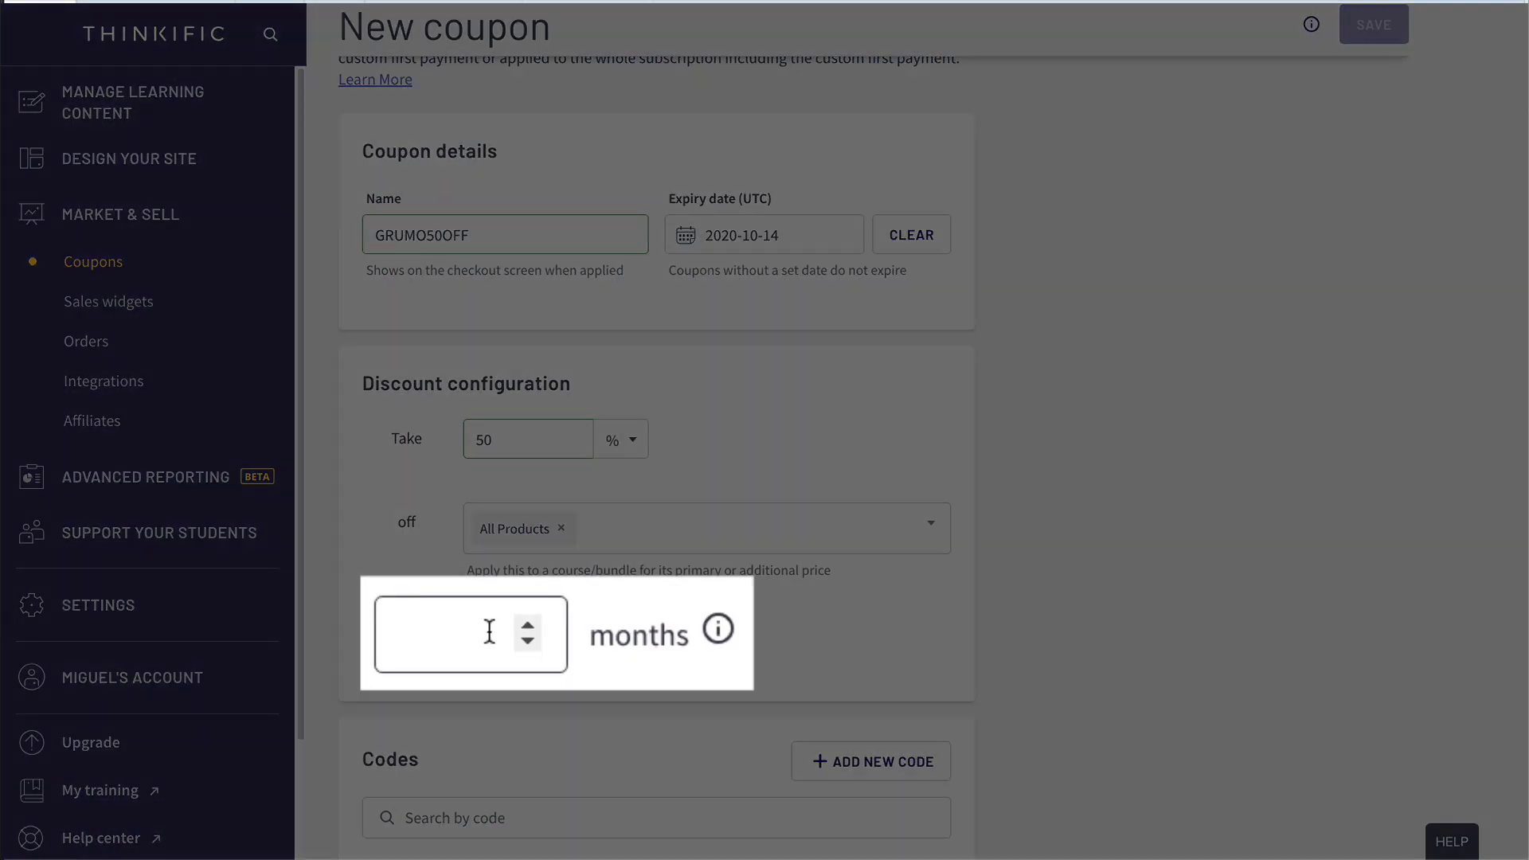
{"action": "left_click", "coordinate": [489, 632]}
{"action": "type", "text": "2"}
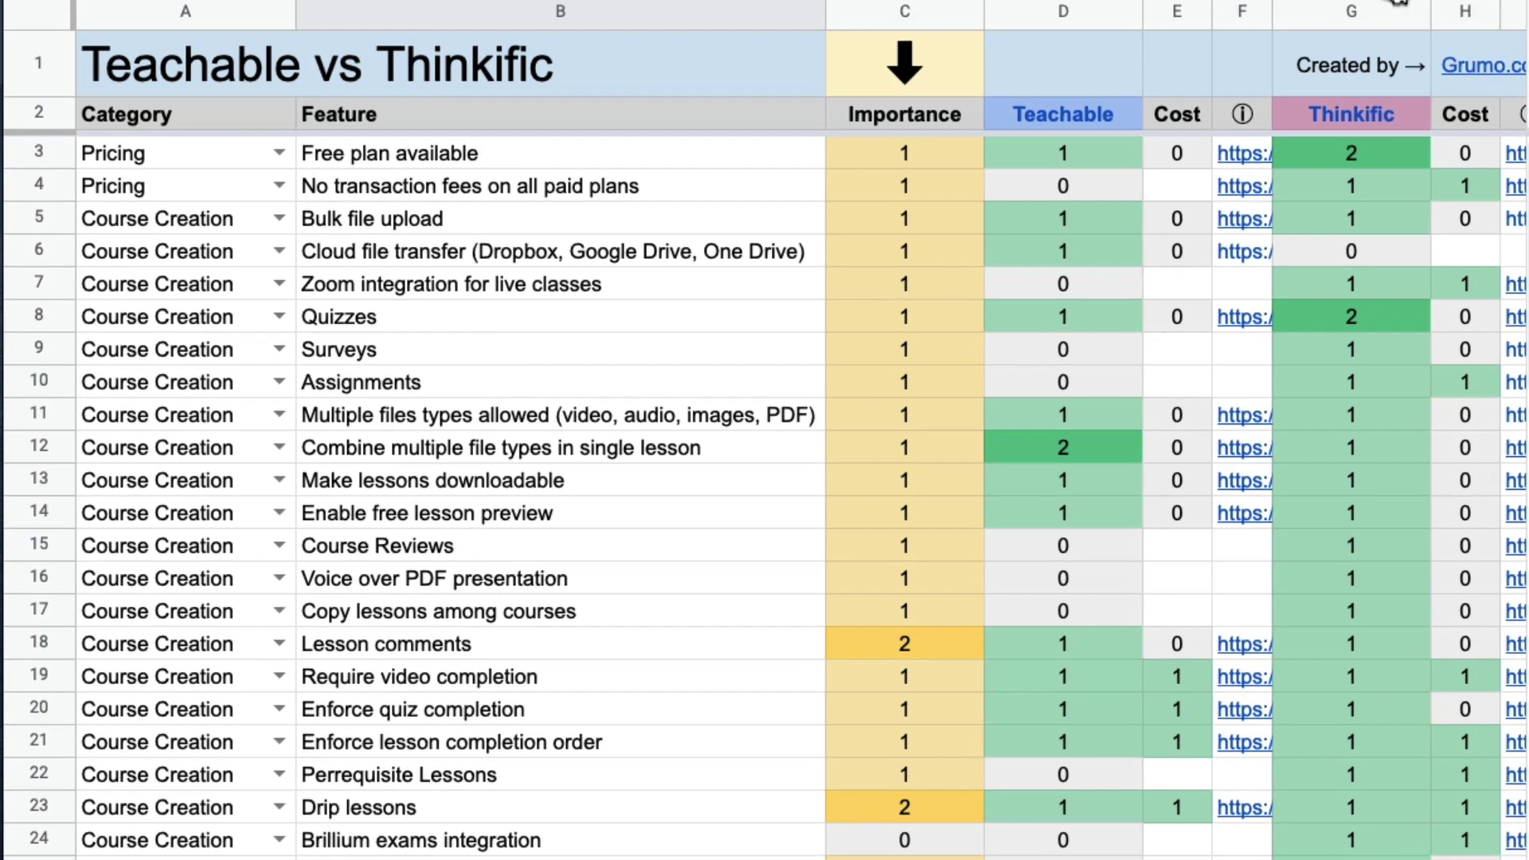
Step: Apply the FREE Features (BOTH) filter view
{"action": "left_click", "coordinate": [1398, 57]}
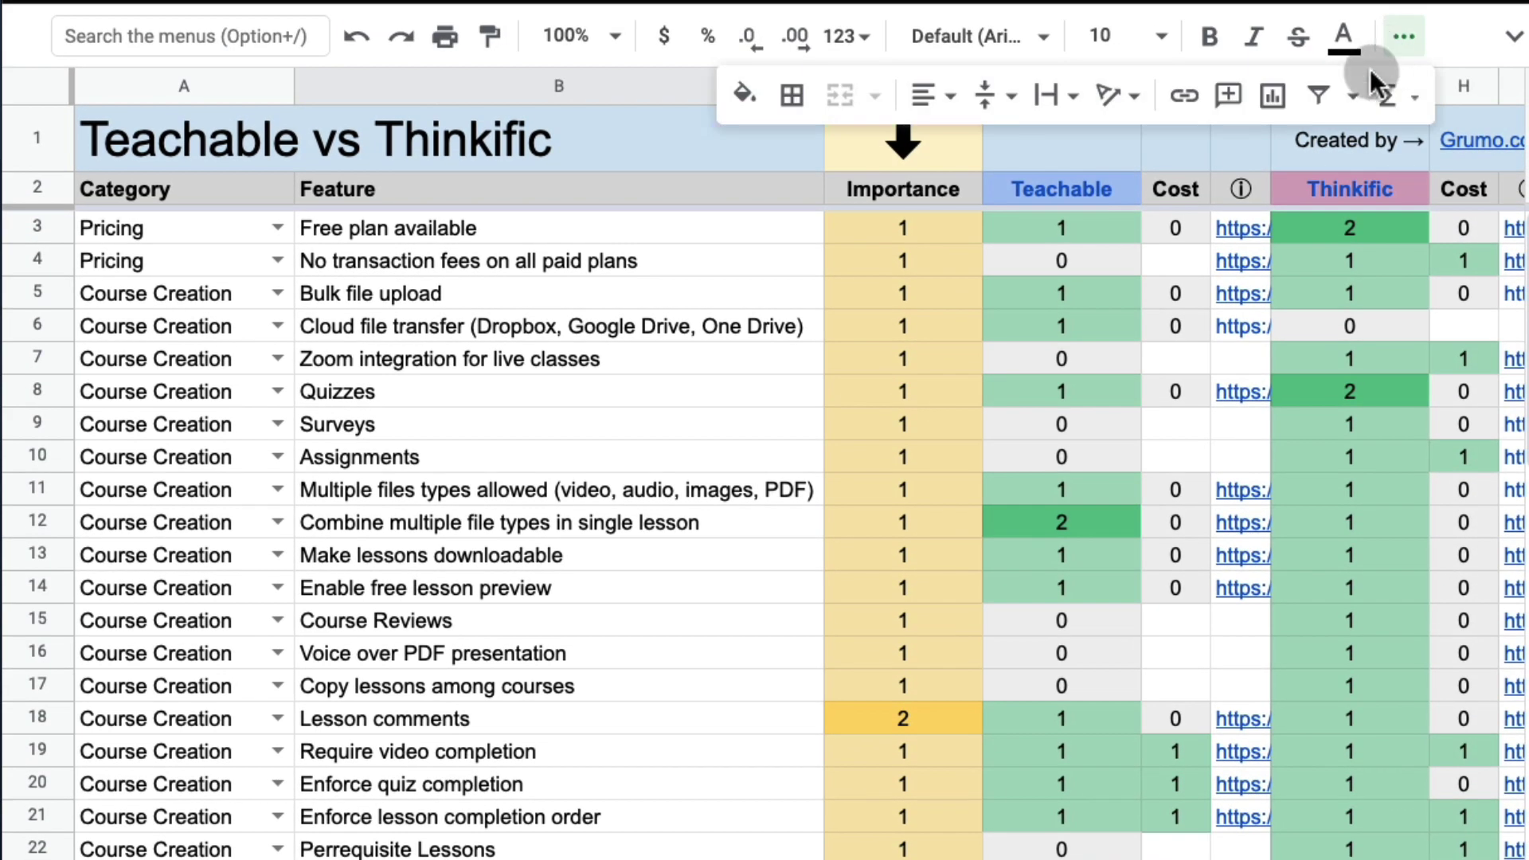
{"action": "left_click", "coordinate": [1352, 97]}
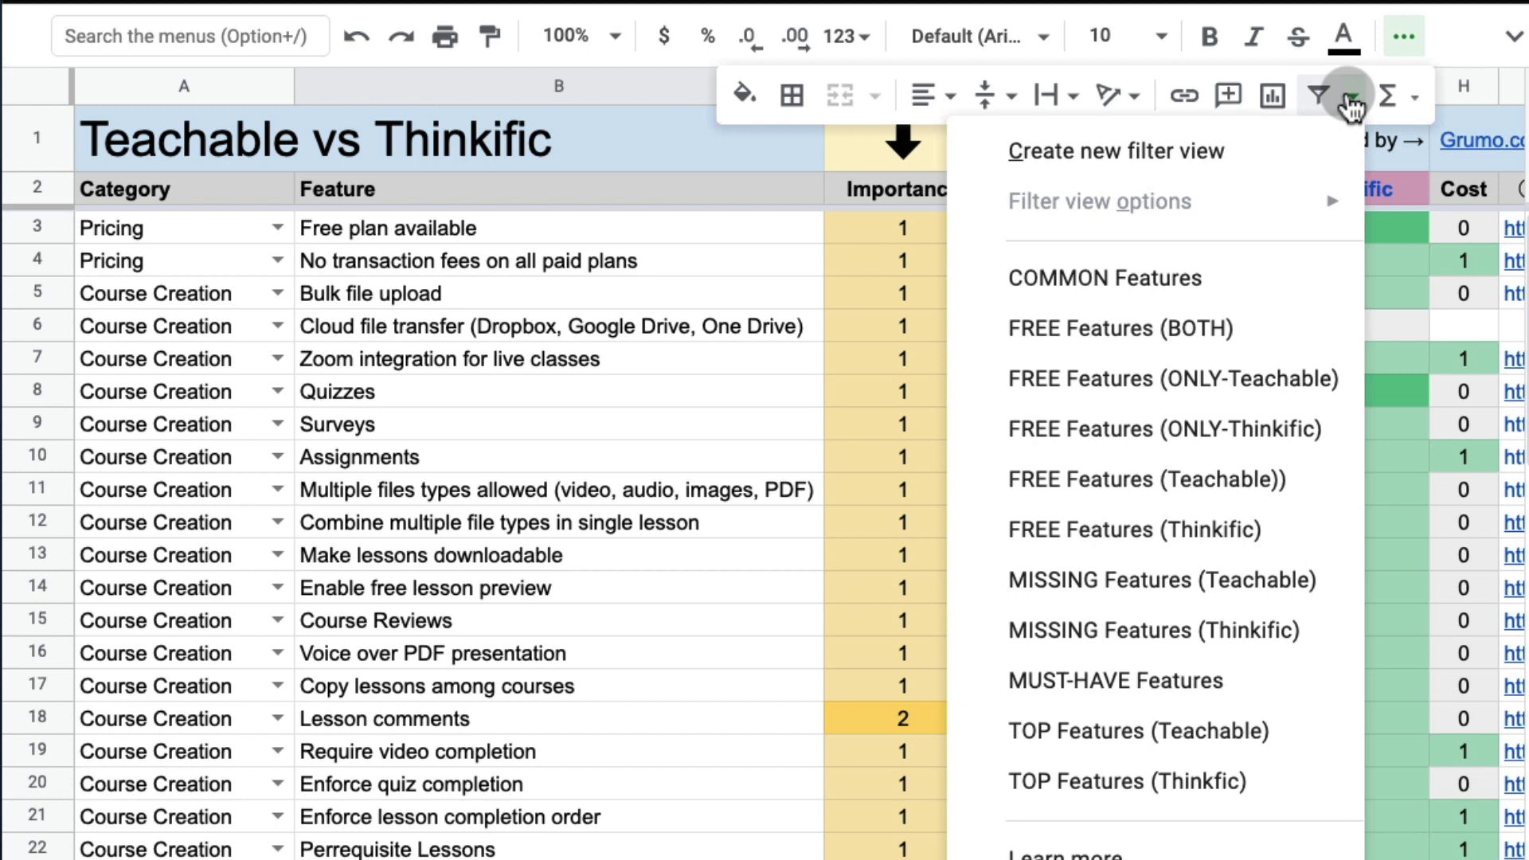
{"action": "left_click", "coordinate": [1121, 328]}
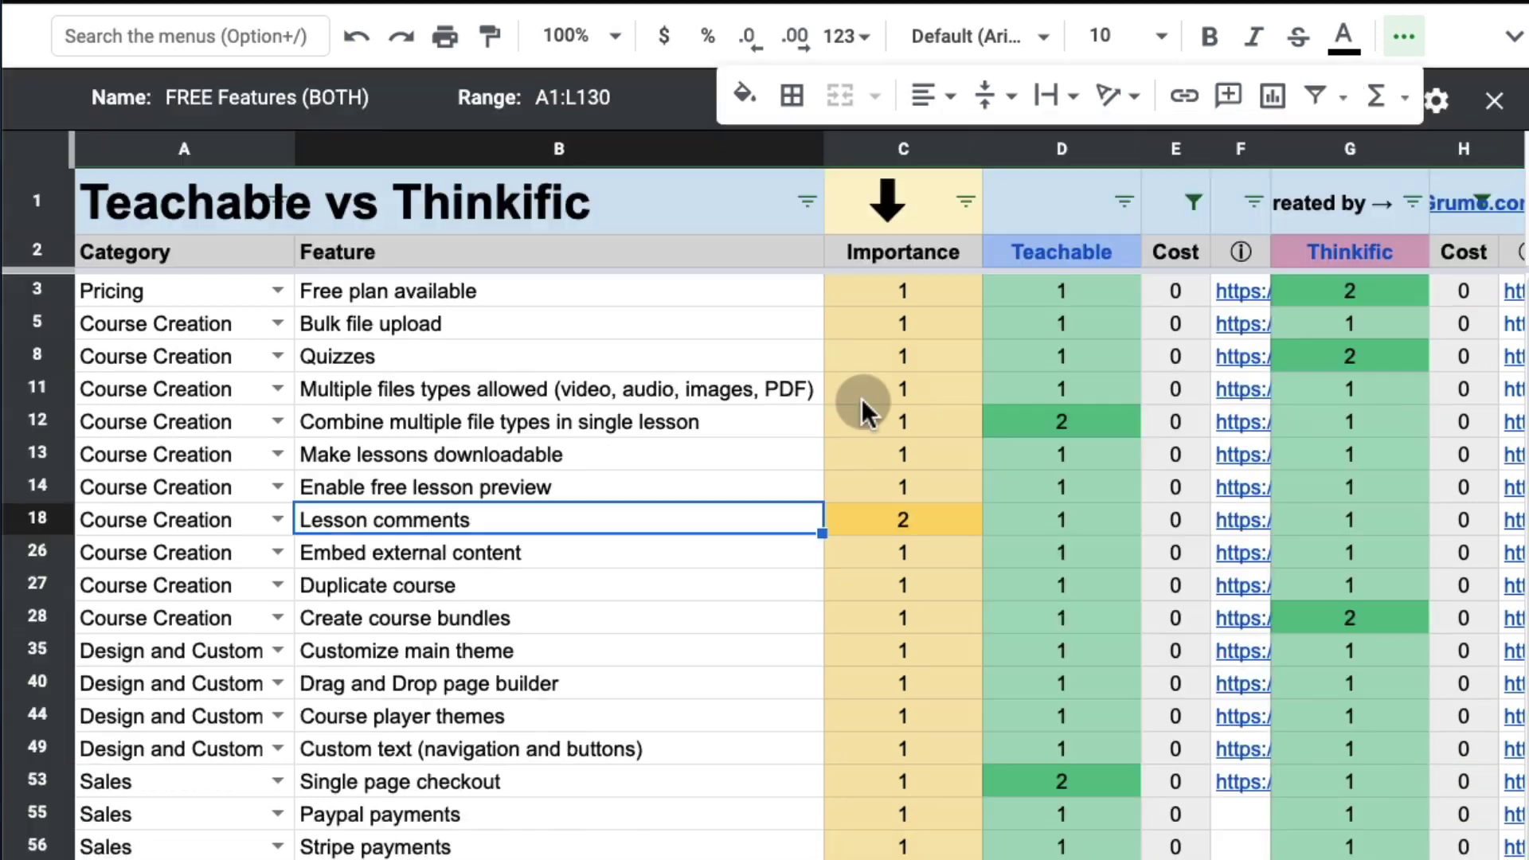
Step: Switch to the FREE Features (ONLY-Teachable) filter view and check the Zapier row
{"action": "left_click", "coordinate": [1336, 98]}
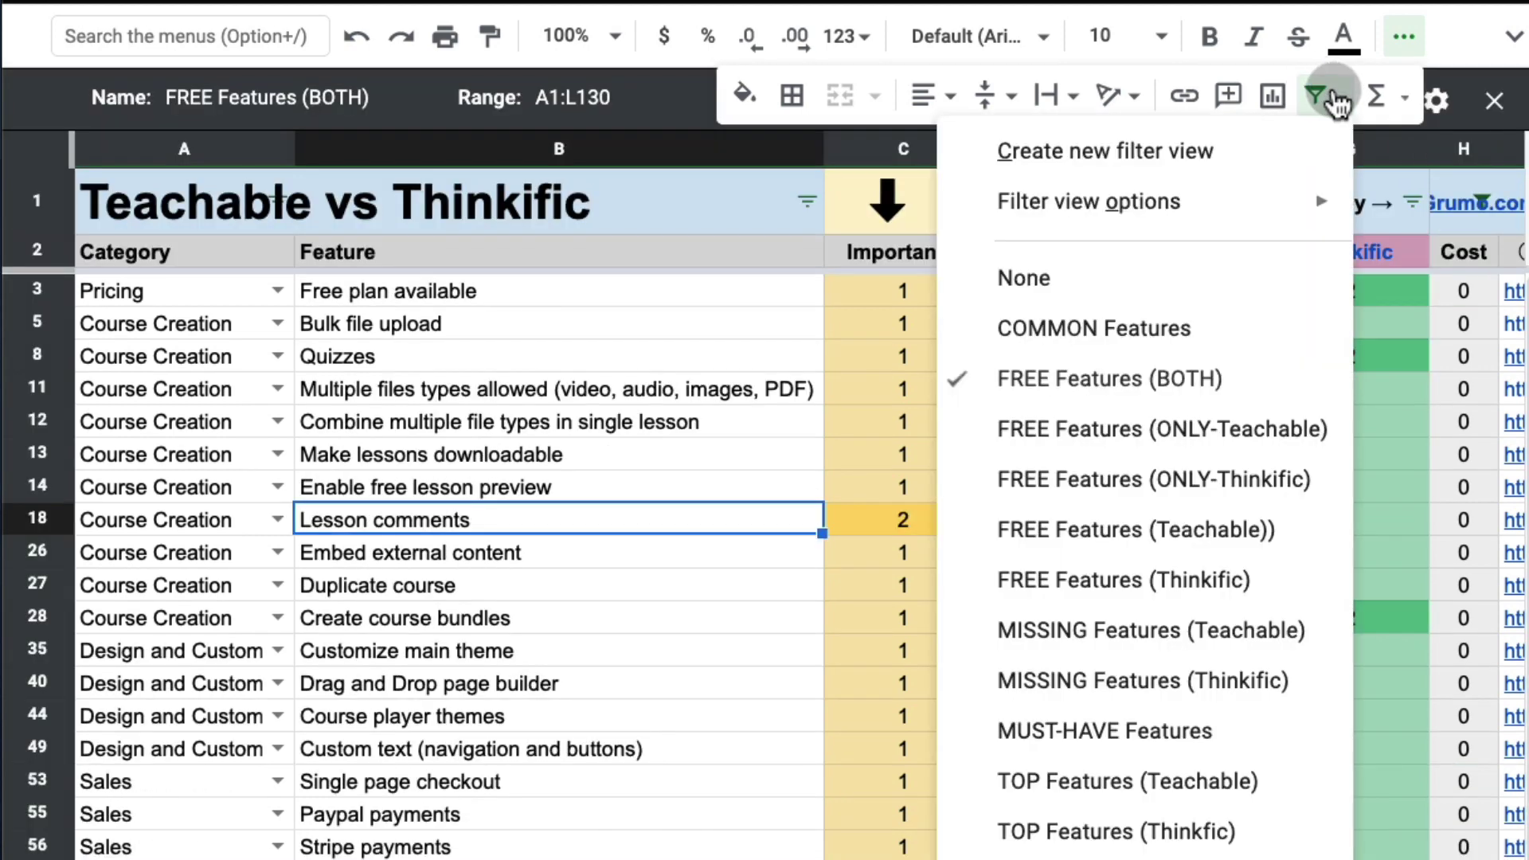
{"action": "left_click", "coordinate": [1190, 429]}
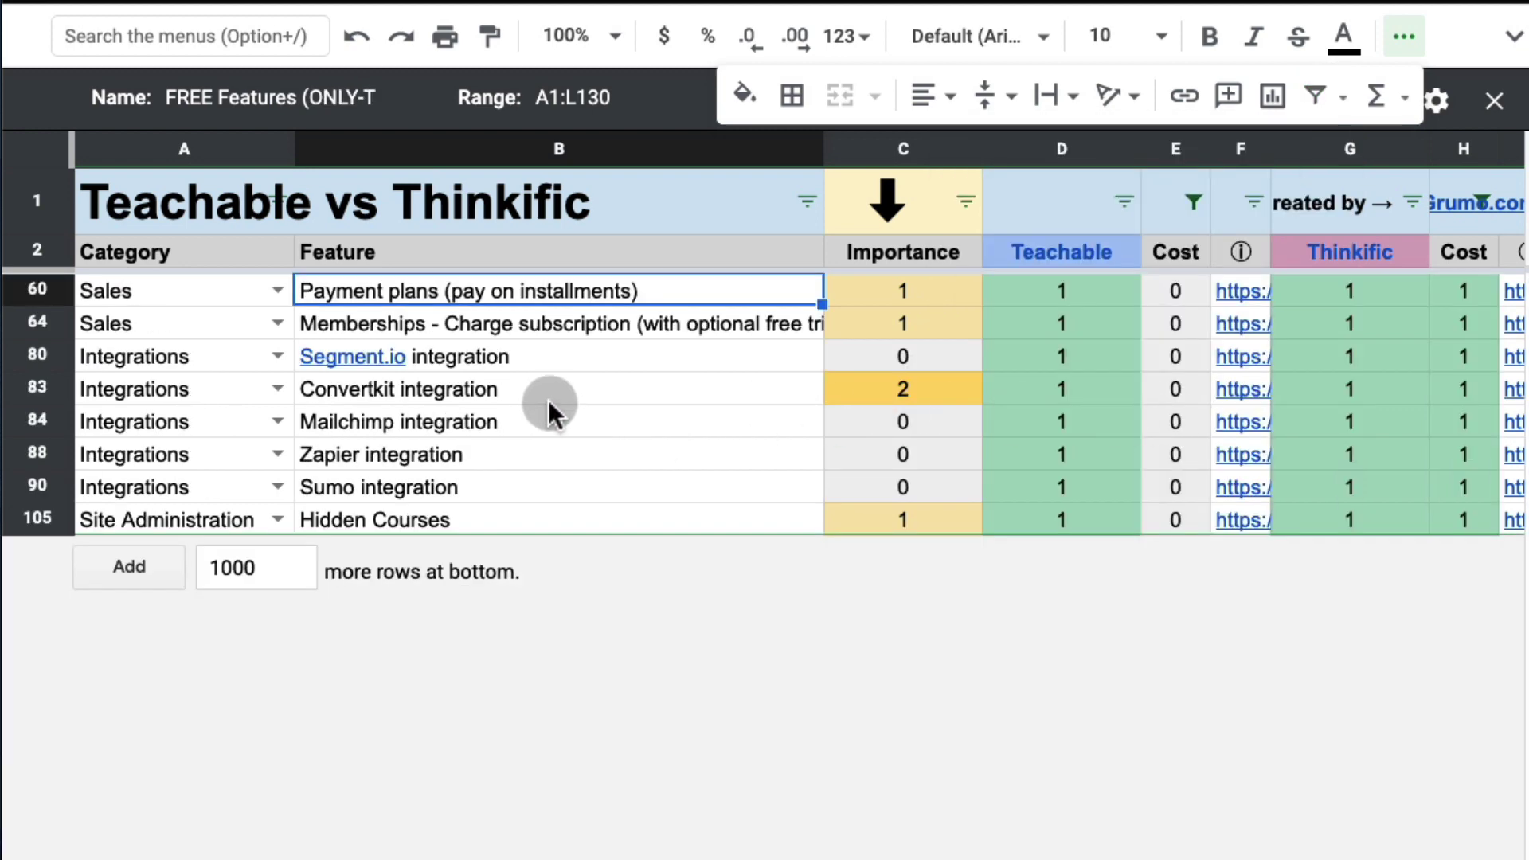
{"action": "left_click", "coordinate": [240, 459]}
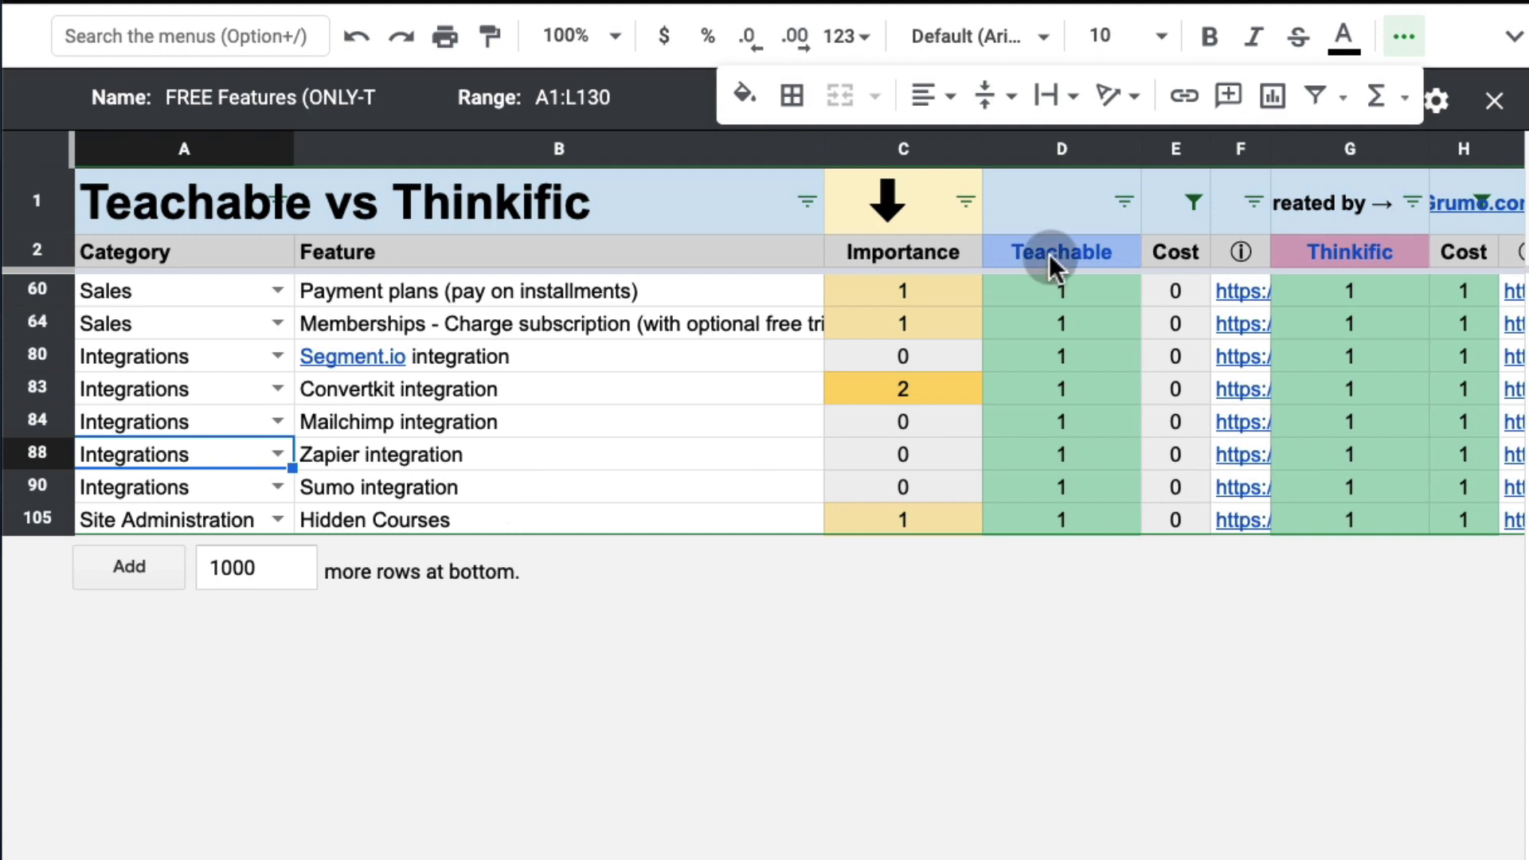
{"action": "left_click", "coordinate": [1346, 99]}
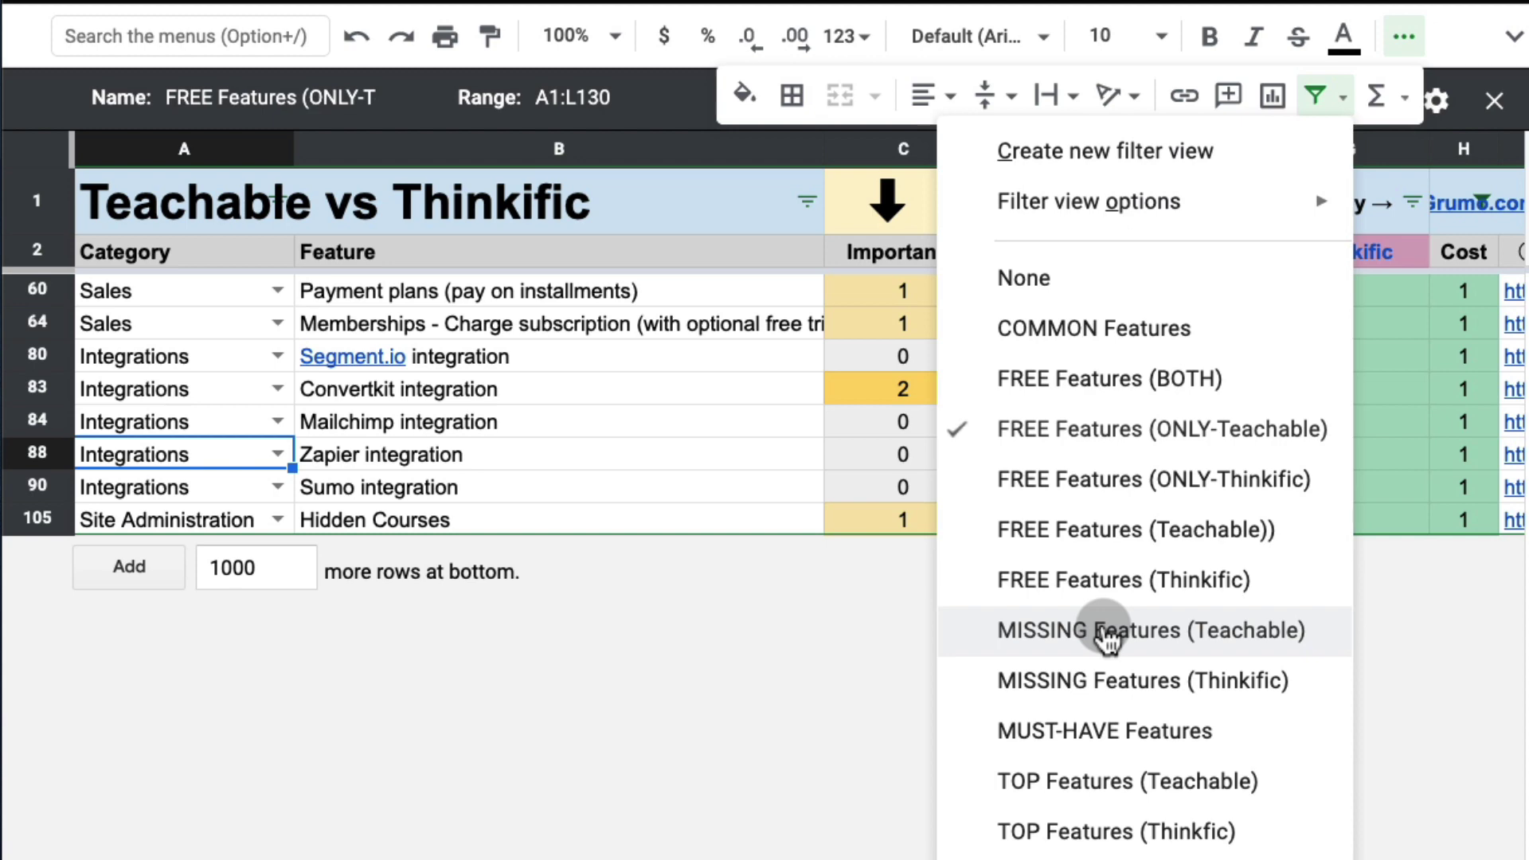
Step: Apply the MISSING Features (Thinkific) filter view and enable a school blog named 'Grumo Blog'
{"action": "left_click", "coordinate": [1109, 679]}
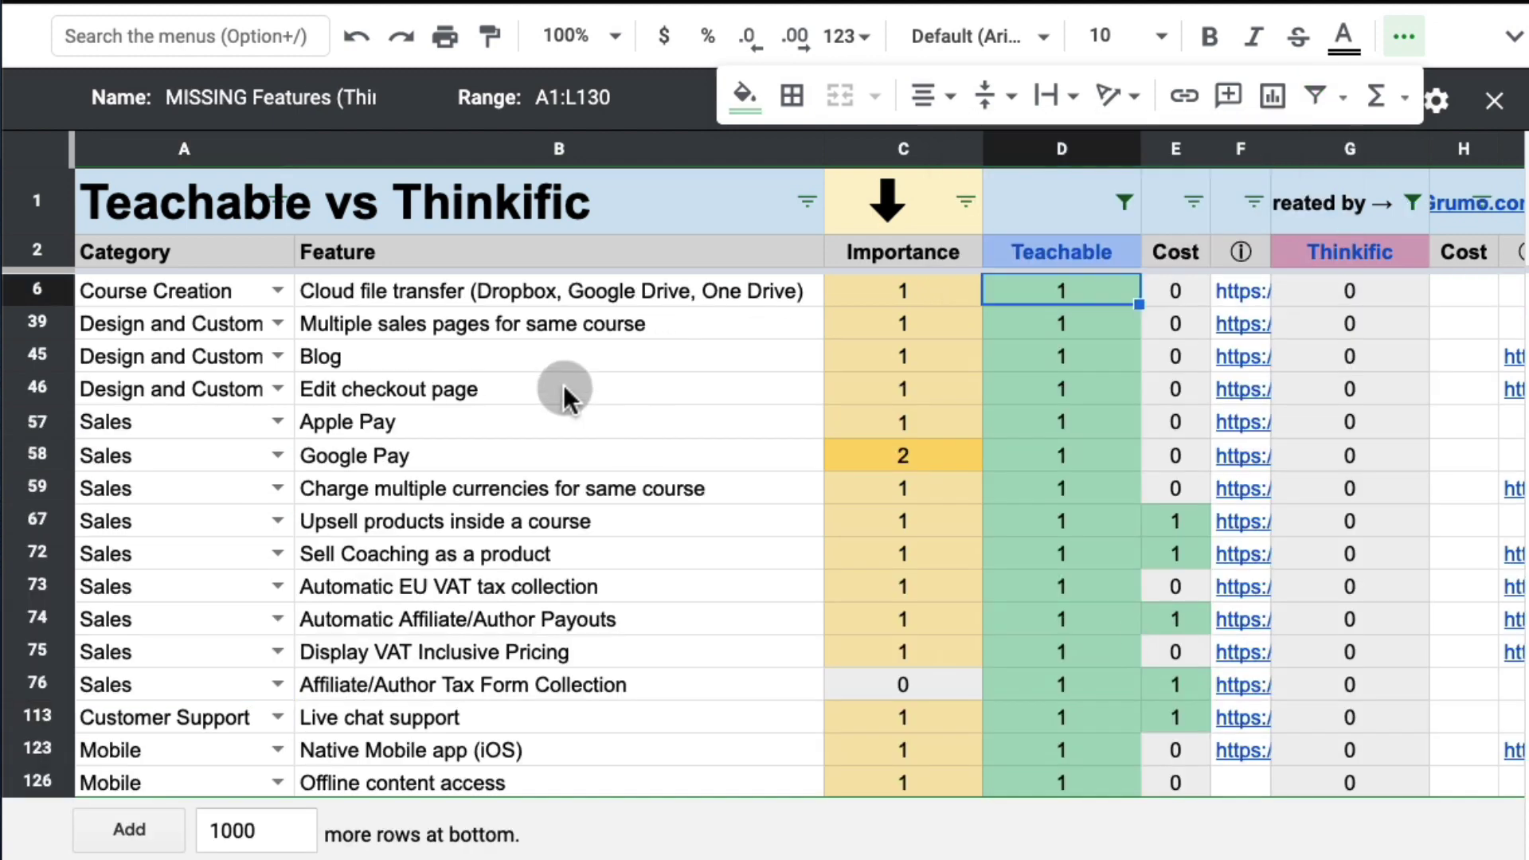
{"action": "left_click", "coordinate": [531, 367]}
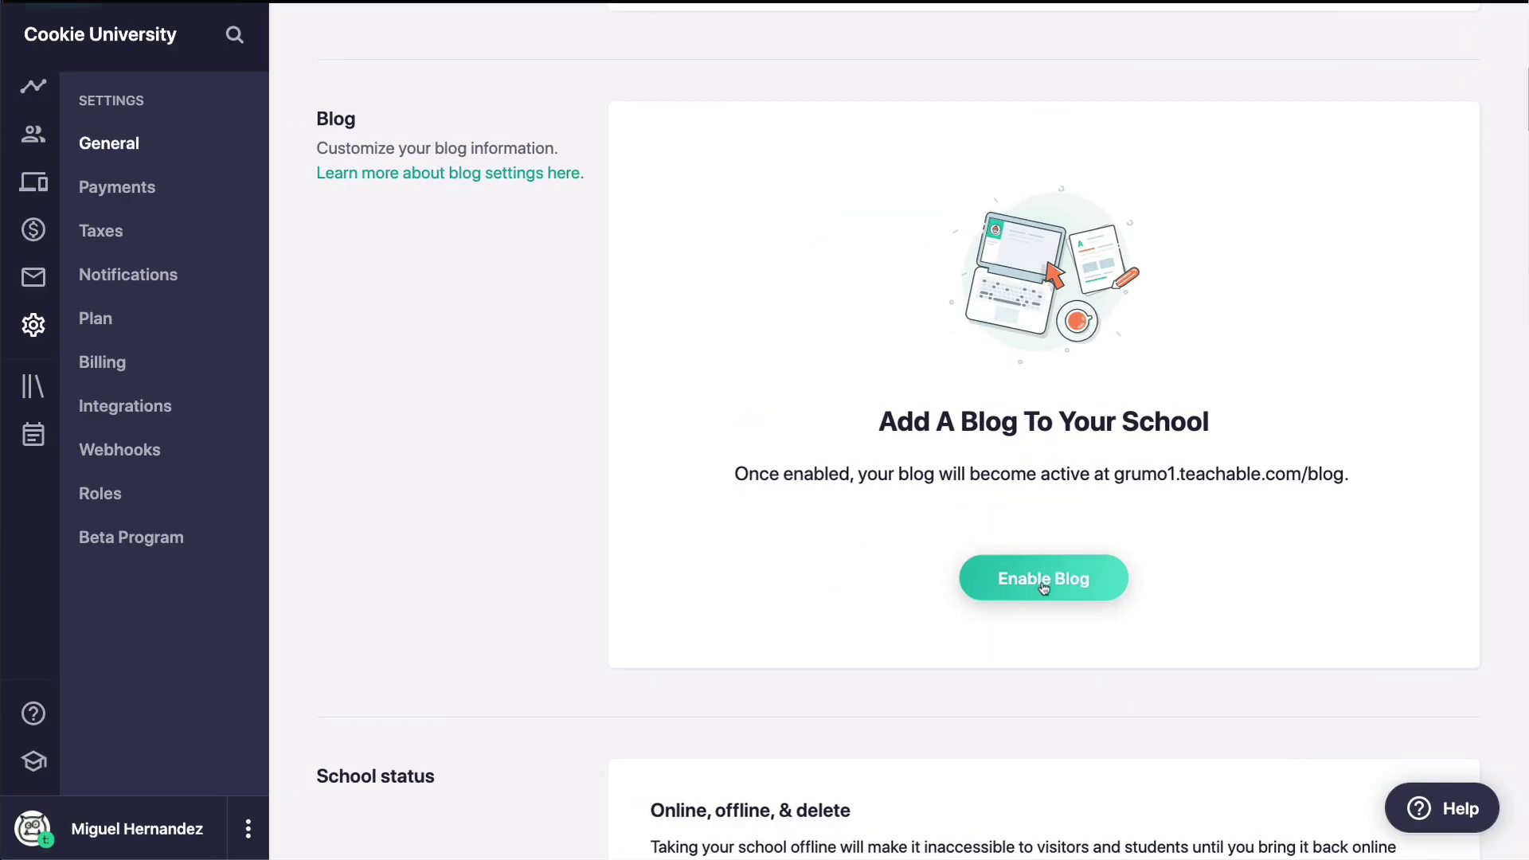
{"action": "left_click", "coordinate": [1045, 580]}
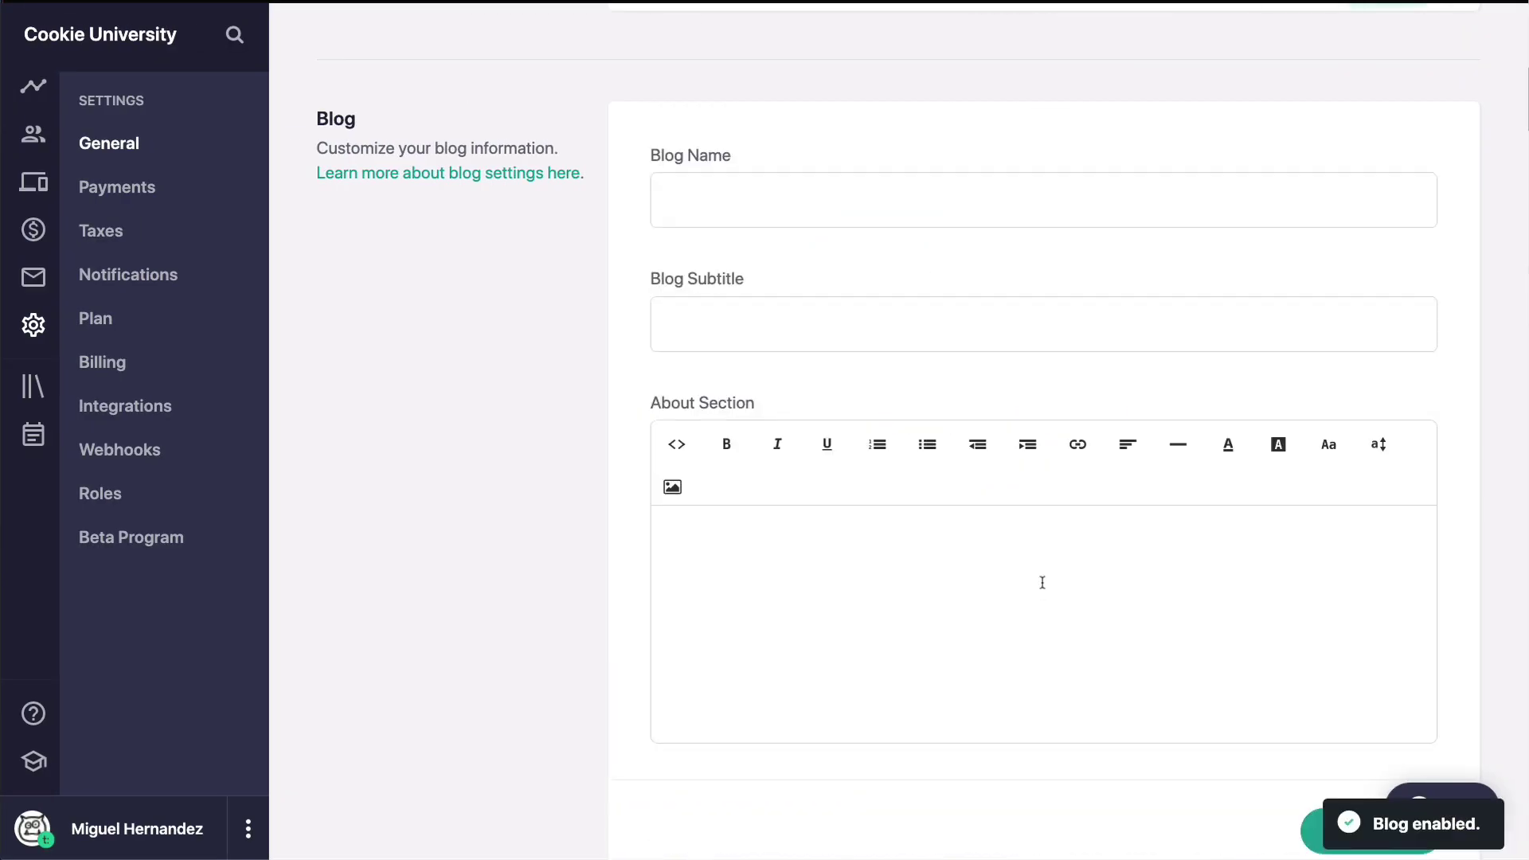
{"action": "left_click", "coordinate": [1043, 200]}
{"action": "type", "text": "Grumo Blog"}
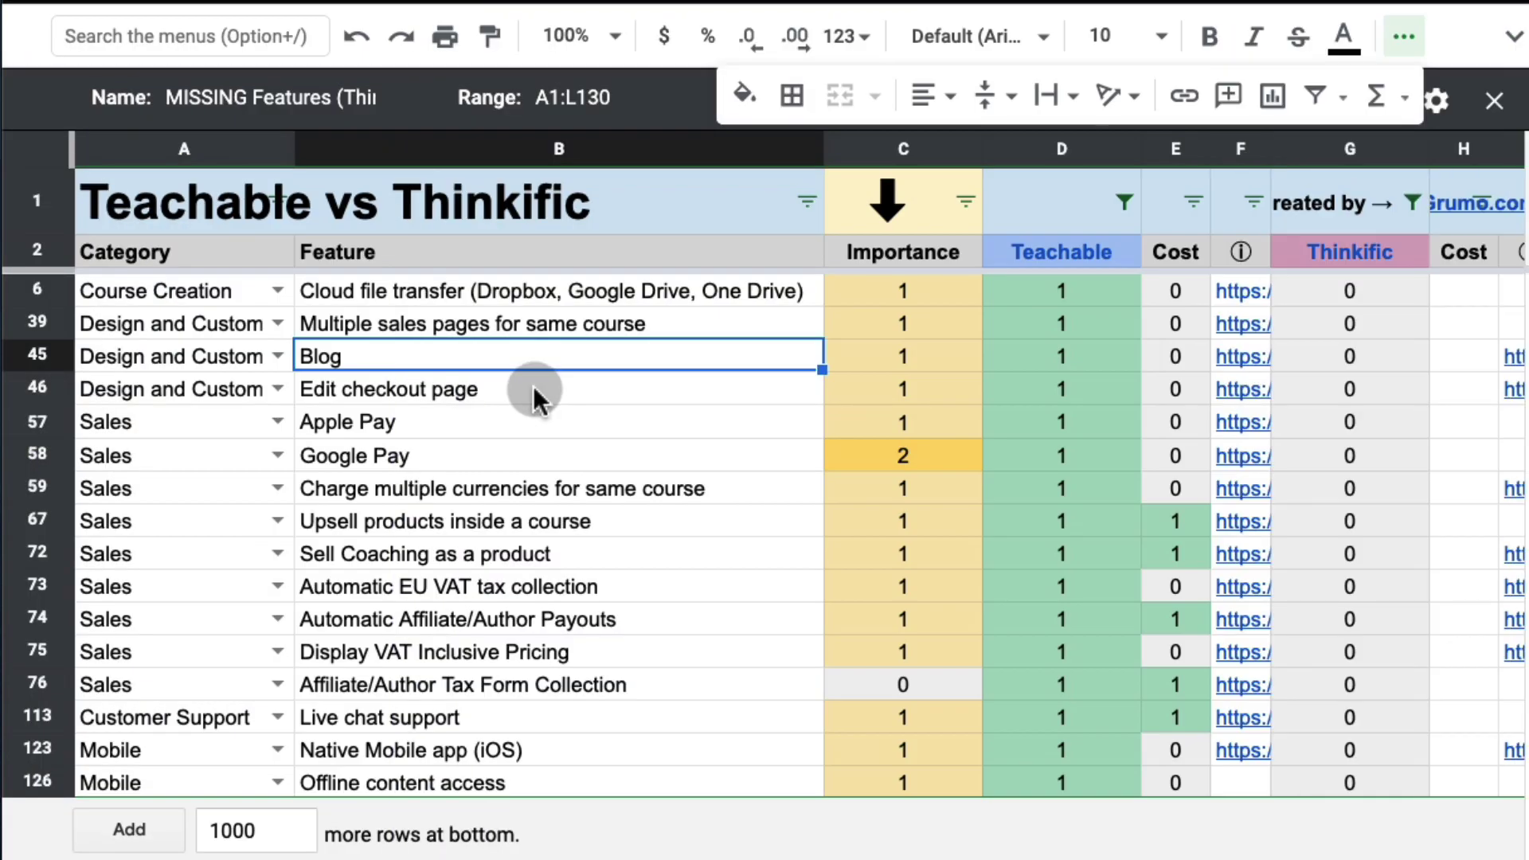
{"action": "left_click", "coordinate": [533, 389]}
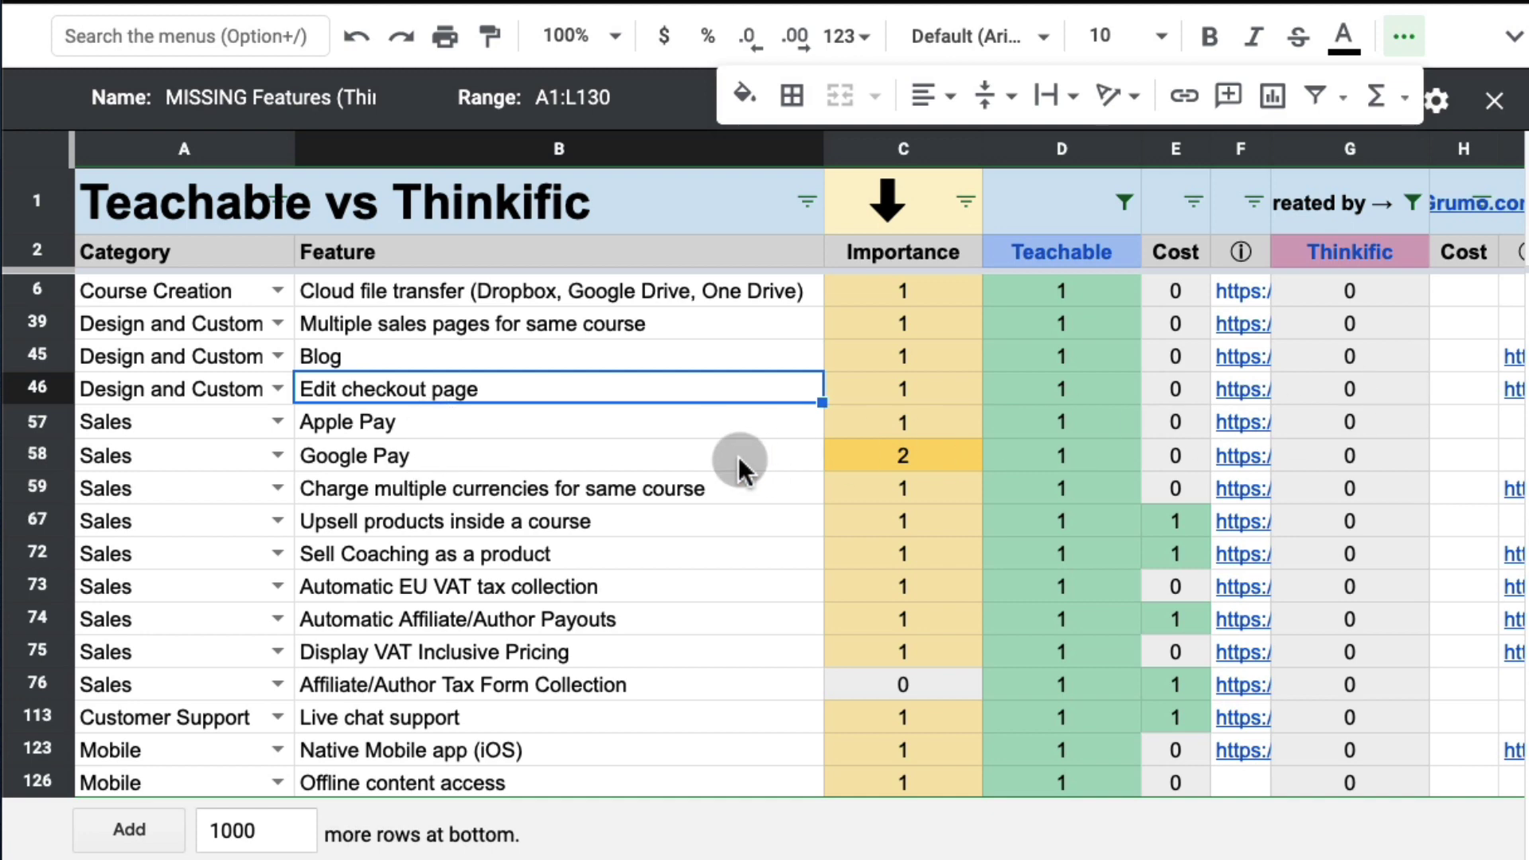
Step: Set Live chat support's Importance to 2
{"action": "left_click", "coordinate": [495, 717]}
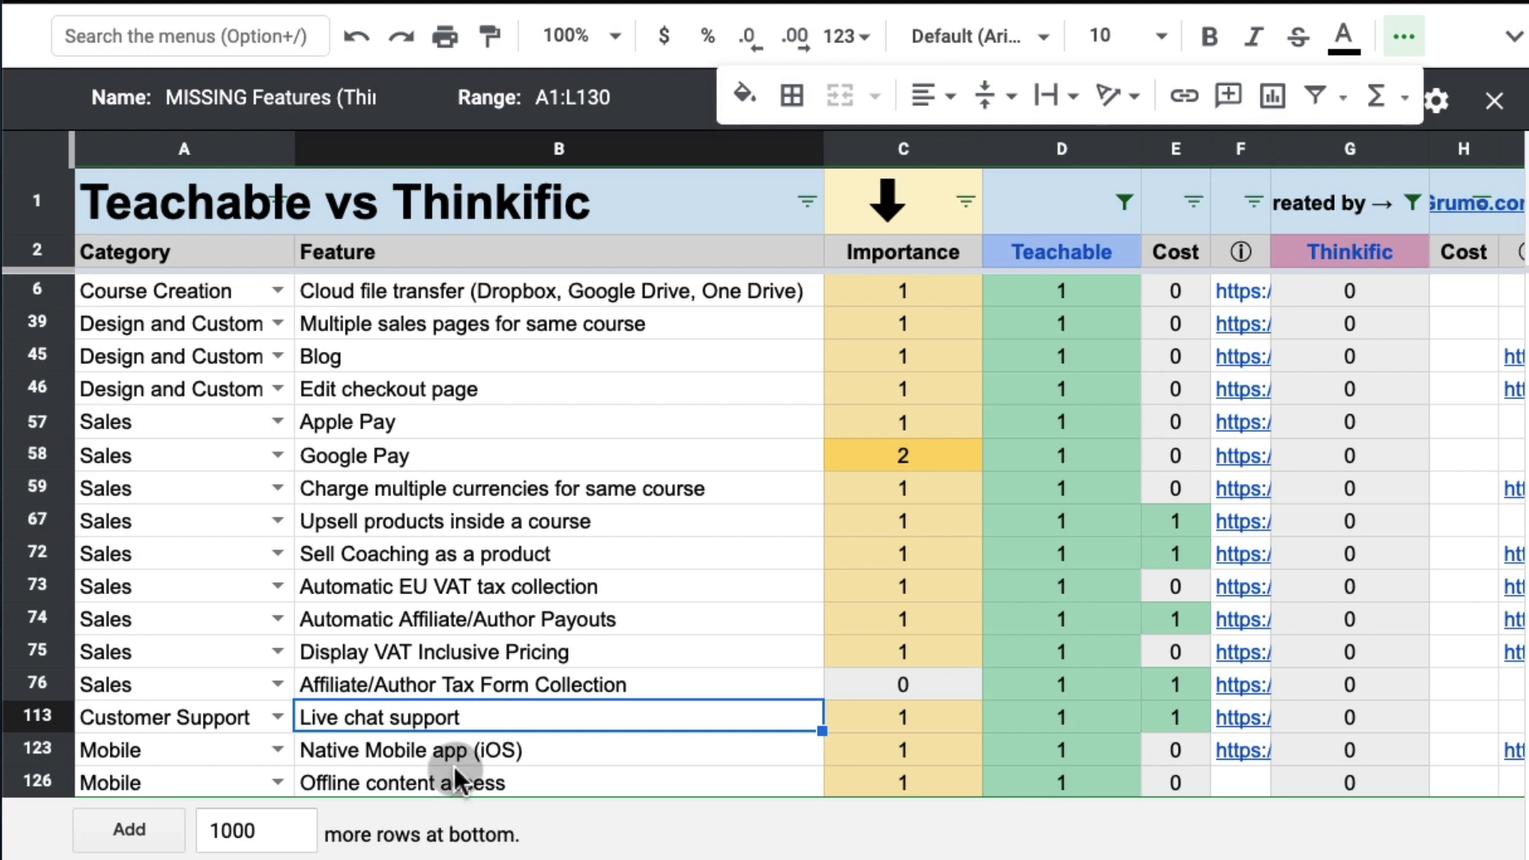
{"action": "left_click", "coordinate": [897, 711]}
{"action": "type", "text": "2"}
{"action": "key", "text": "Return"}
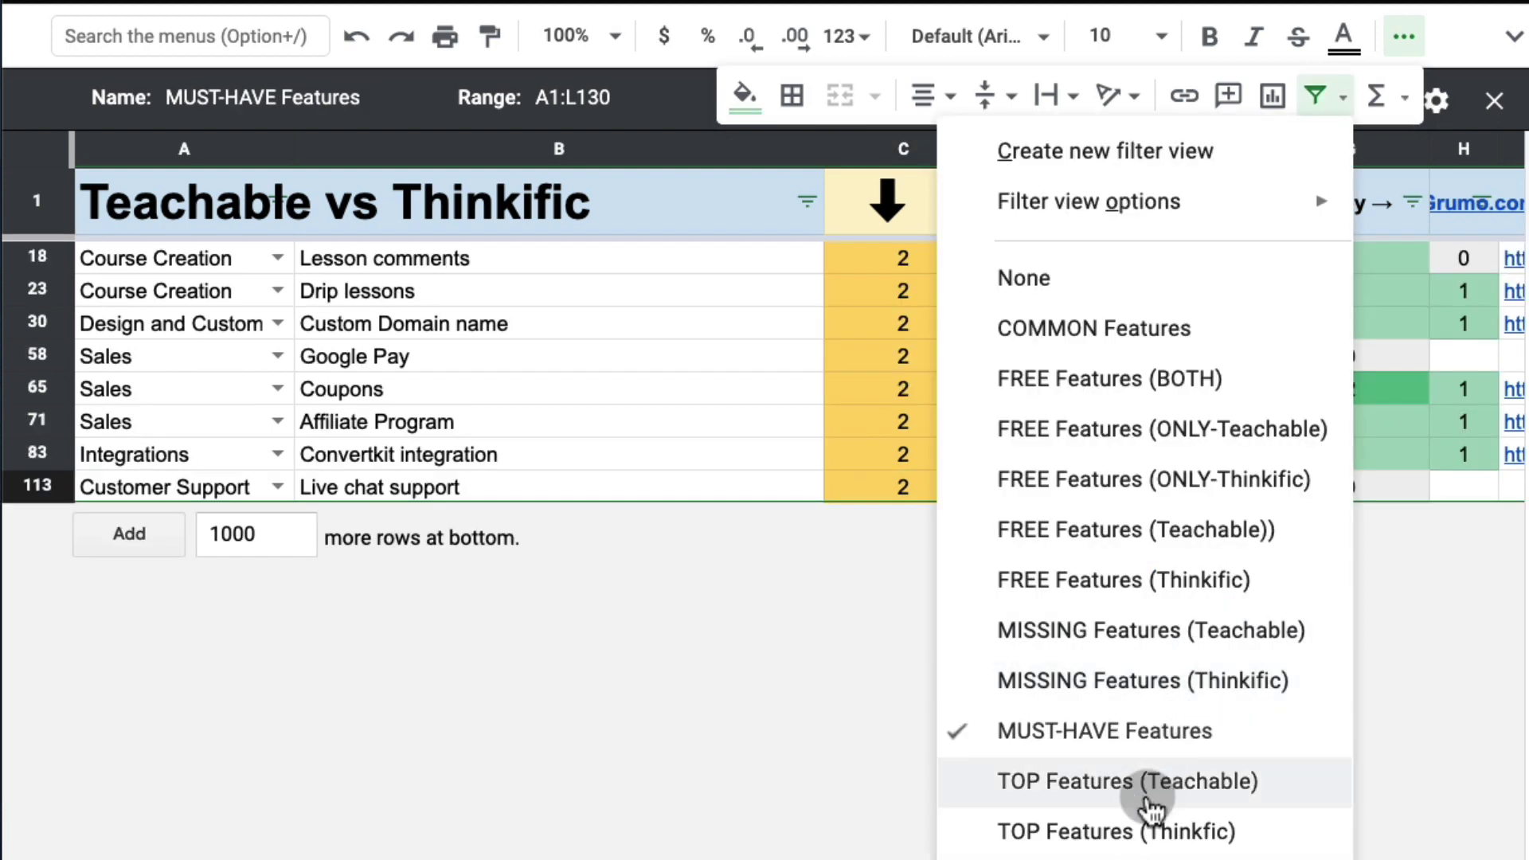
Step: Apply the TOP Features (Teachable) filter view, showing the five features where Teachable scores 2
{"action": "left_click", "coordinate": [1147, 806]}
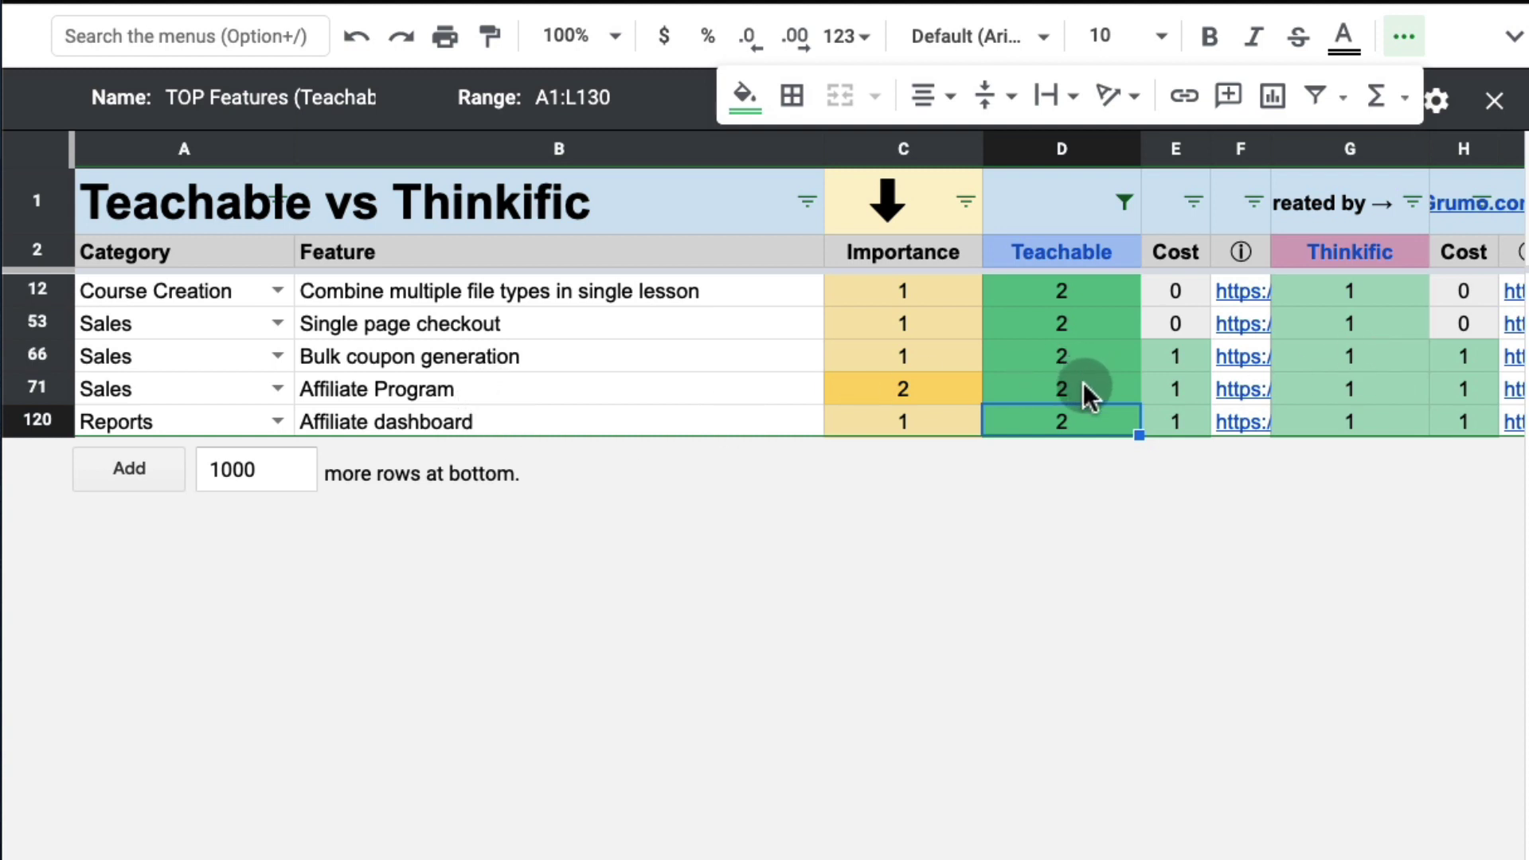
Step: Apply the TOP Features (Thinkfic) filter view and scroll through its five rows
{"action": "left_click", "coordinate": [1343, 100]}
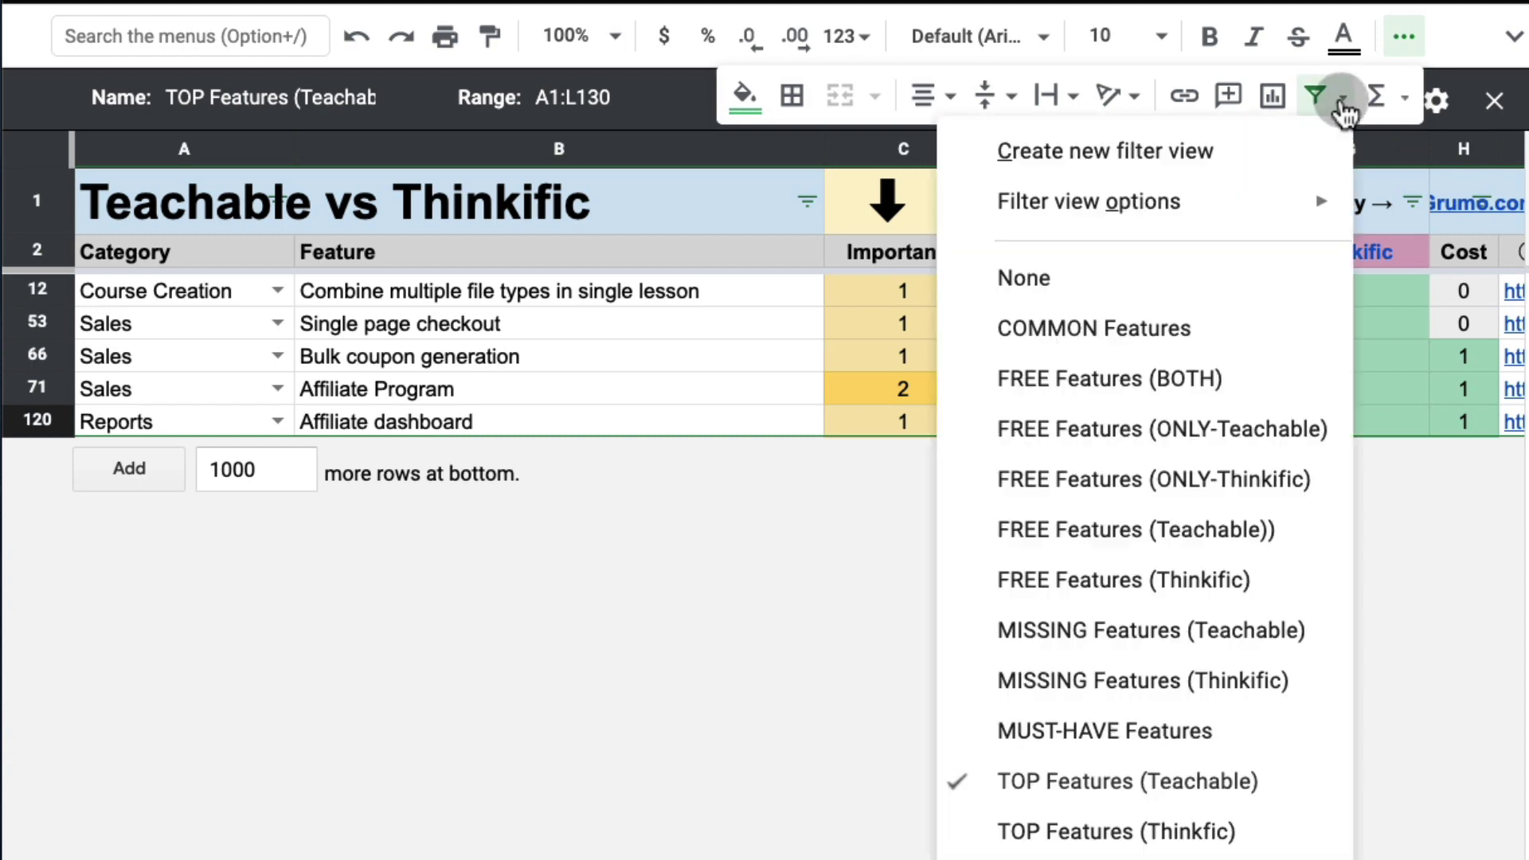
{"action": "left_click", "coordinate": [1086, 830]}
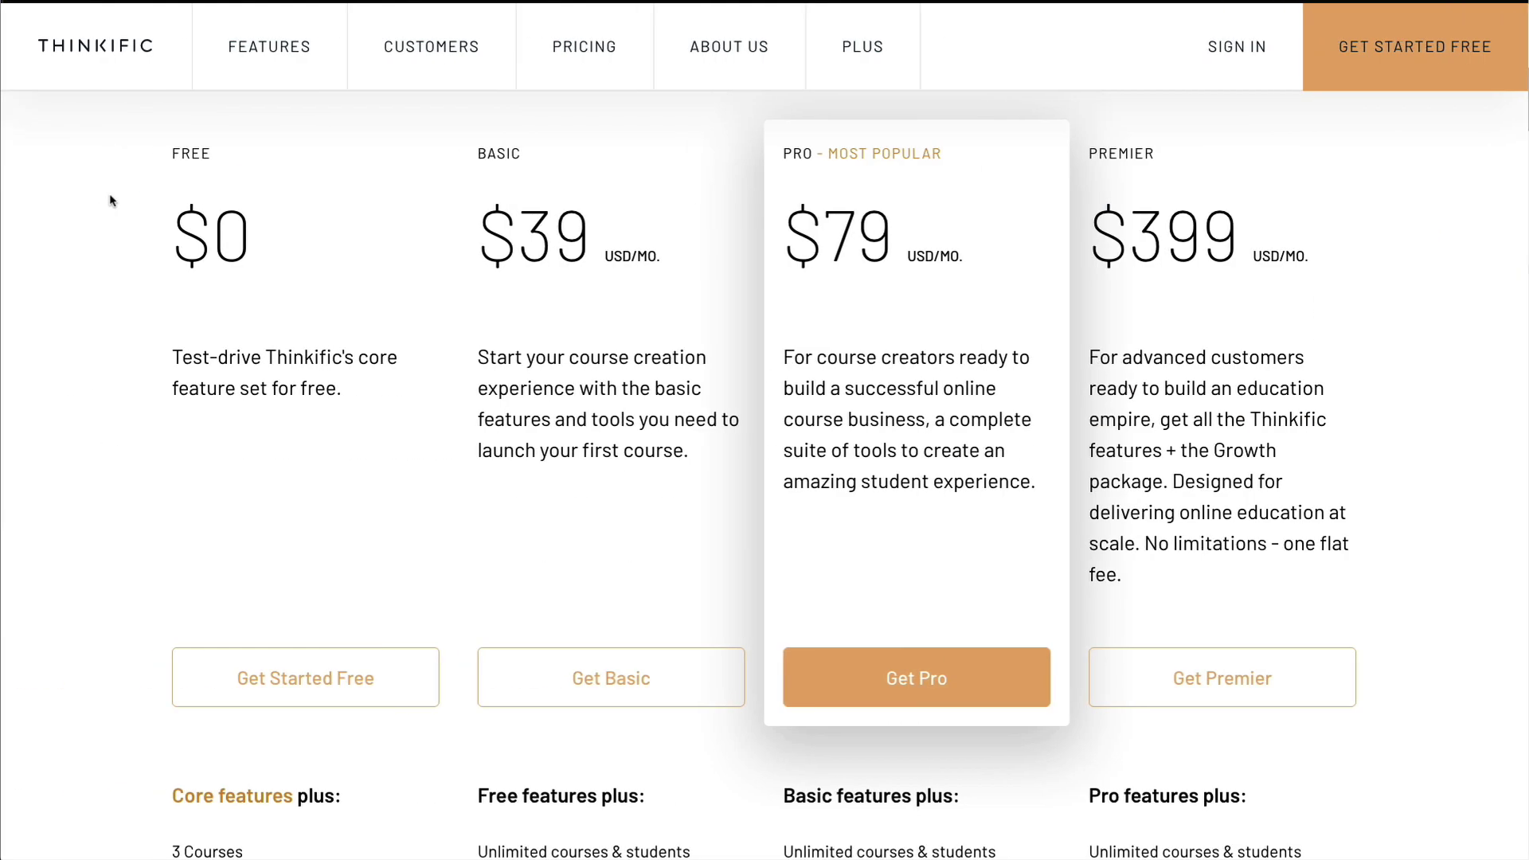
{"action": "scroll", "coordinate": [112, 199], "scroll_direction": "down", "scroll_amount": 3}
{"action": "scroll", "coordinate": [112, 199], "scroll_direction": "down", "scroll_amount": 3}
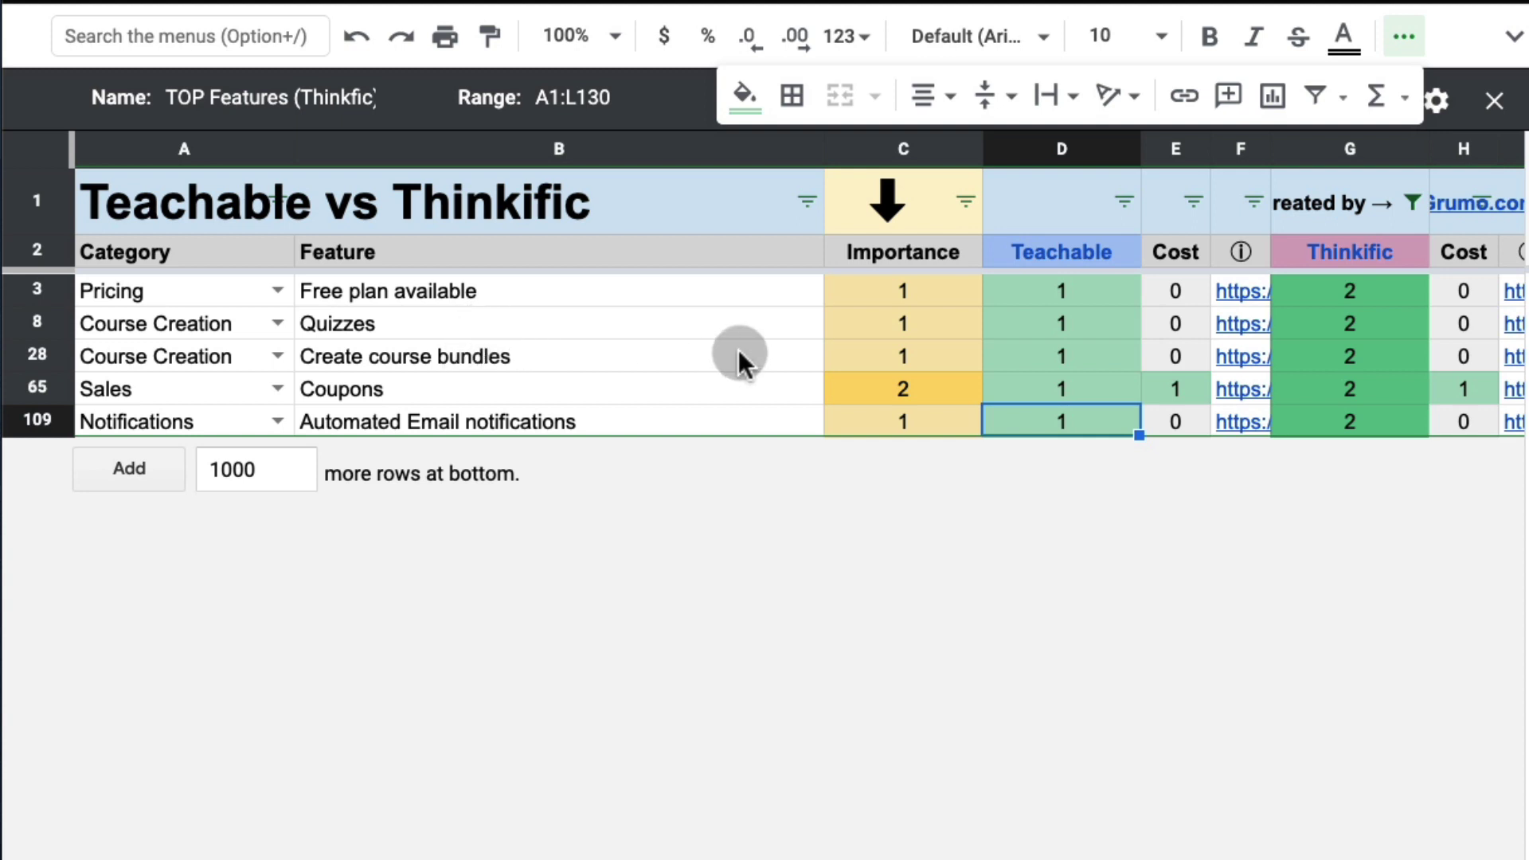
Step: Highlight the Coupons and Automated Email notifications features and reveal their Notes column
{"action": "left_click", "coordinate": [505, 388]}
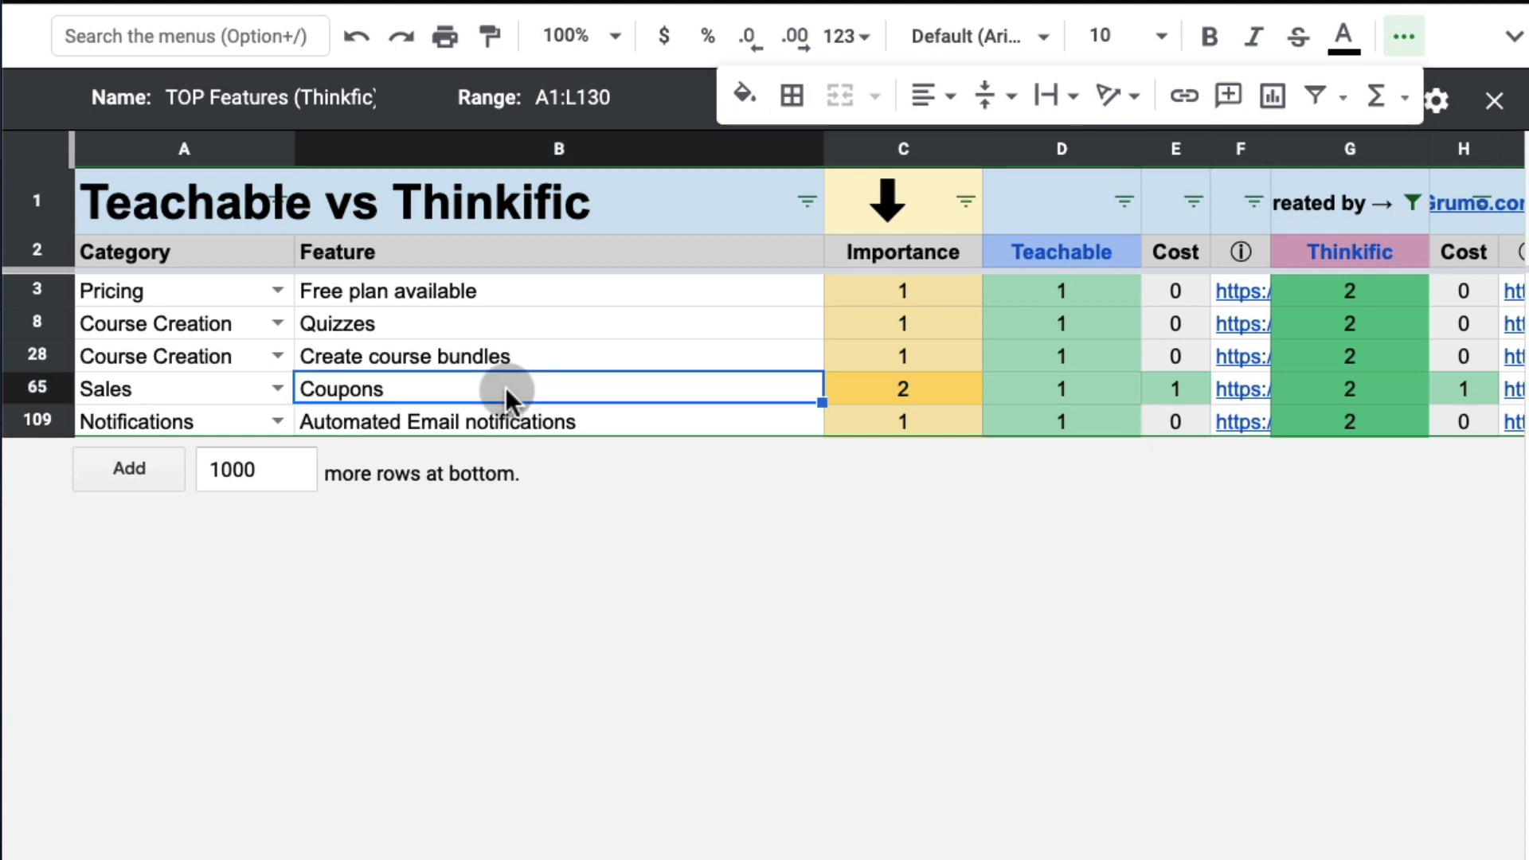
{"action": "left_click", "coordinate": [575, 422]}
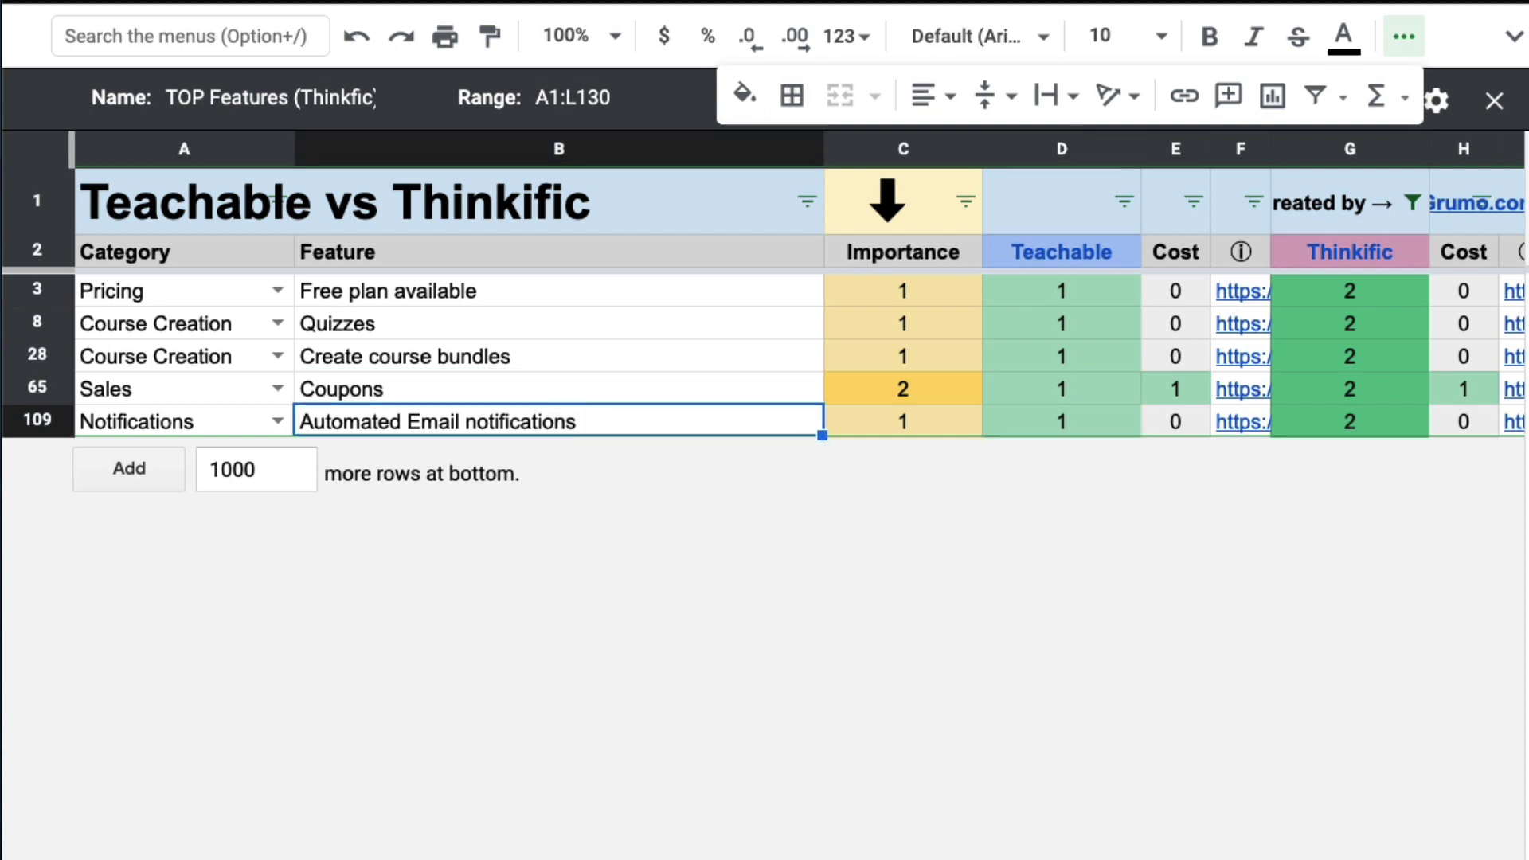
{"action": "scroll", "coordinate": [796, 319], "scroll_direction": "right", "scroll_amount": 10}
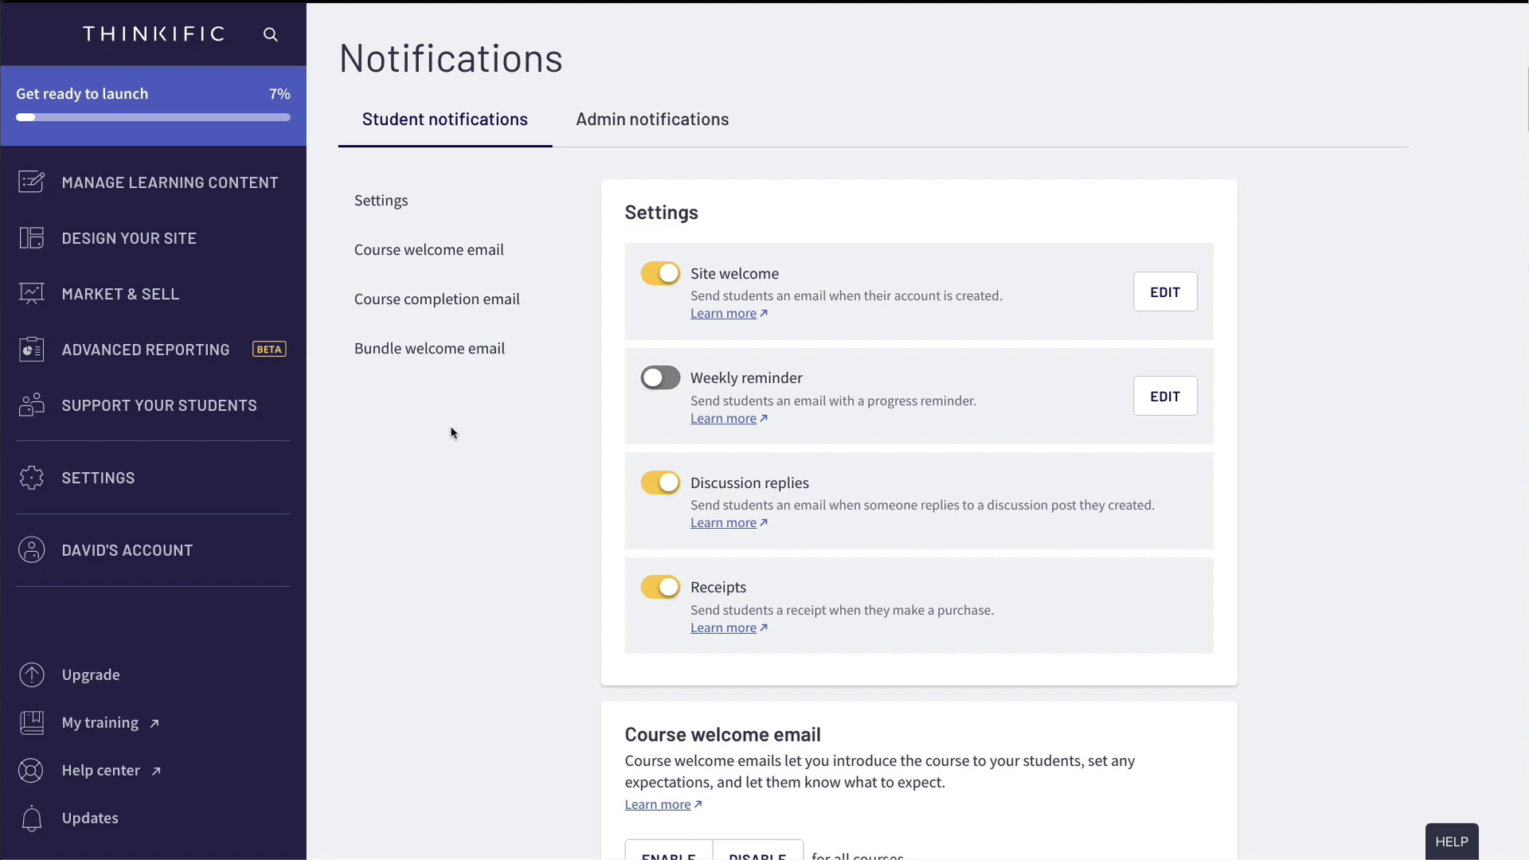
Step: Open the Course completion email template for Your First Course in Thinkific's student notifications
{"action": "scroll", "coordinate": [452, 432], "scroll_direction": "down", "scroll_amount": 1}
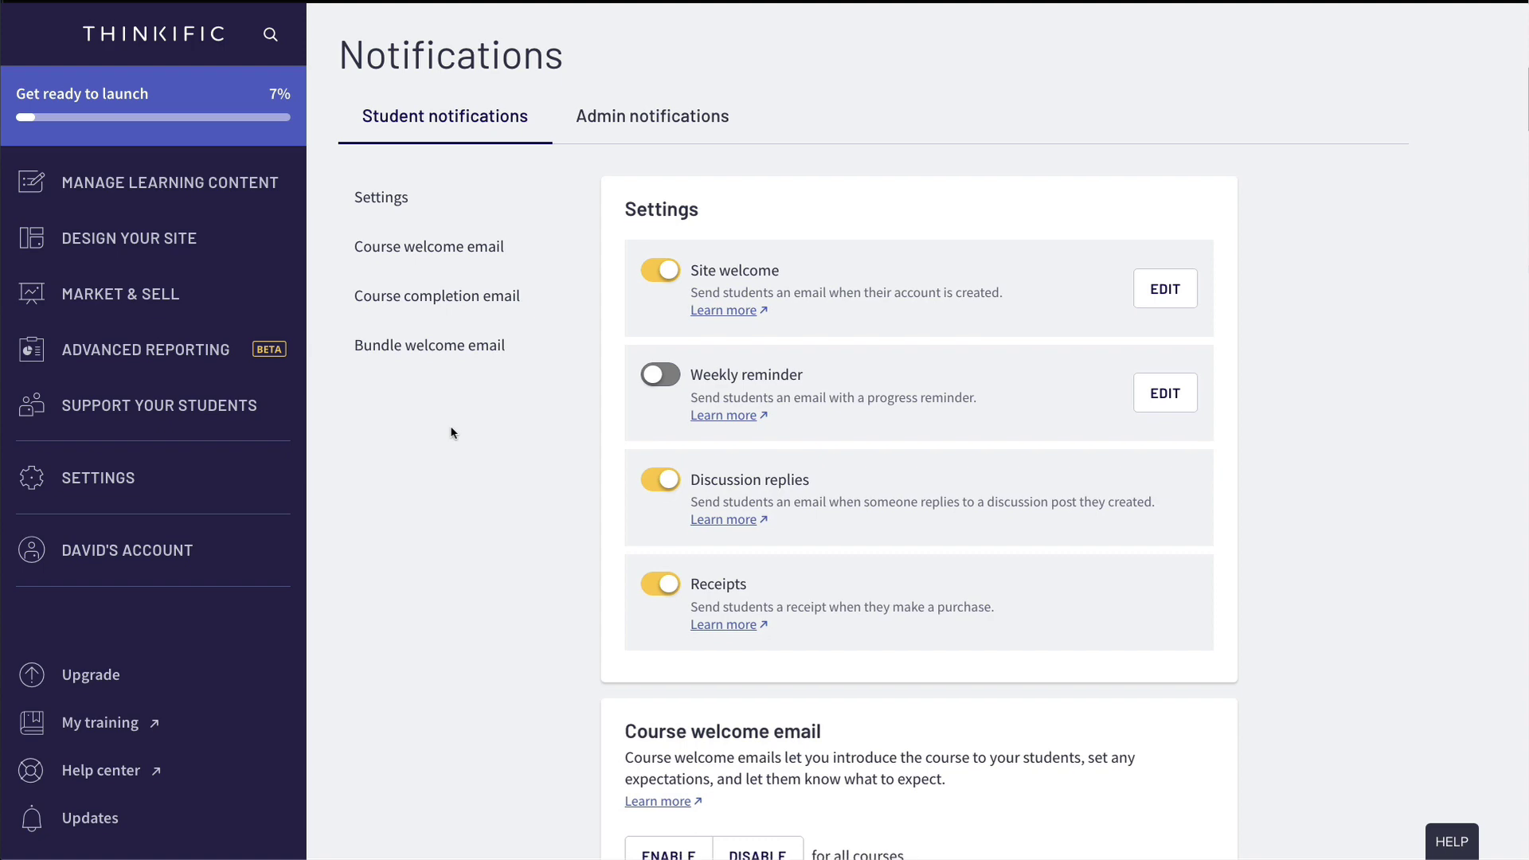
{"action": "scroll", "coordinate": [452, 433], "scroll_direction": "down", "scroll_amount": 6}
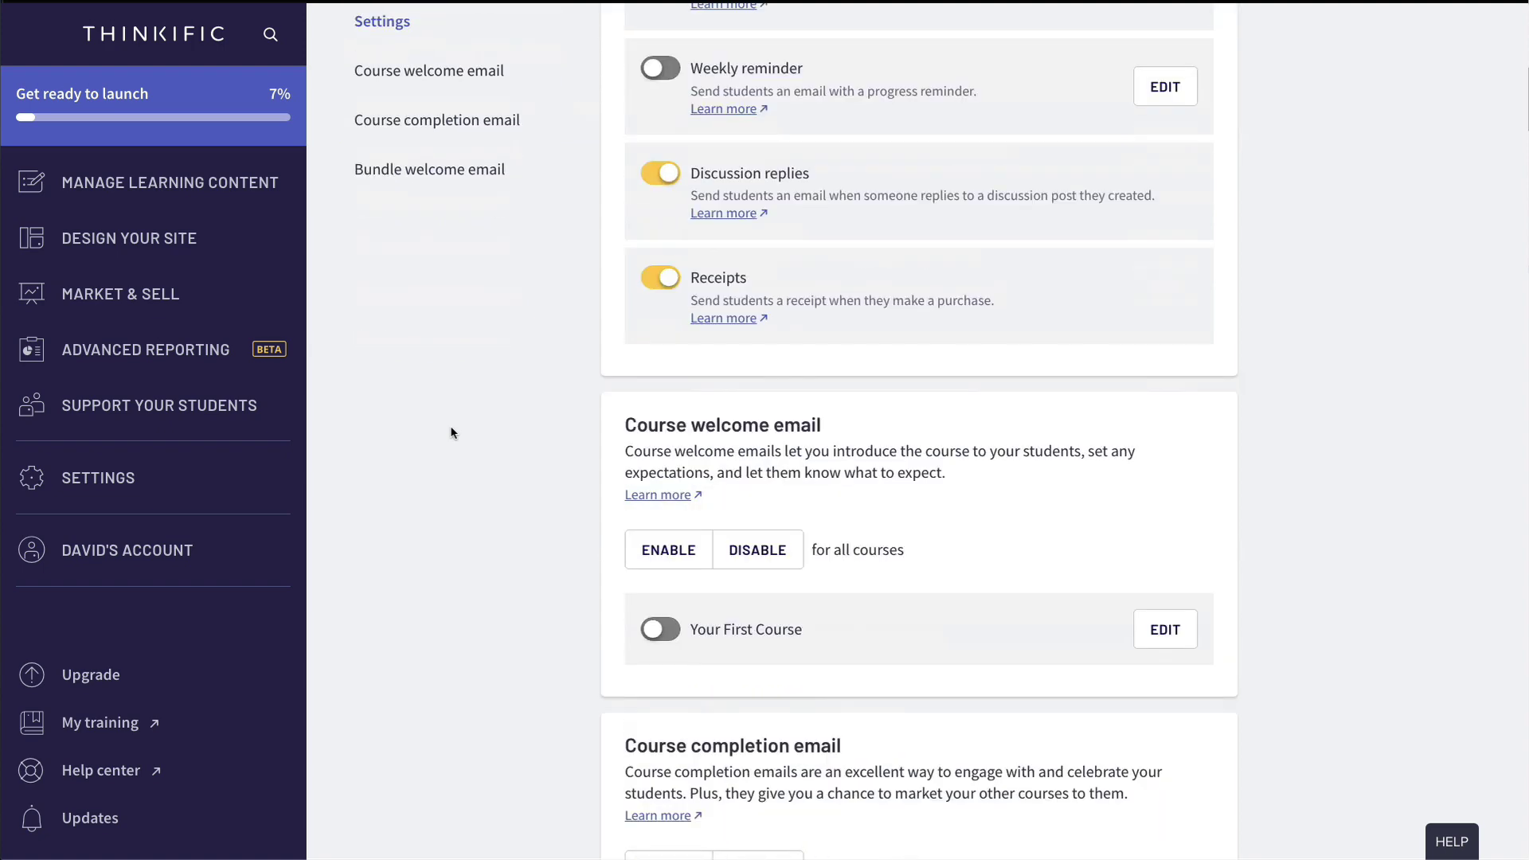
{"action": "scroll", "coordinate": [451, 433], "scroll_direction": "down", "scroll_amount": 3}
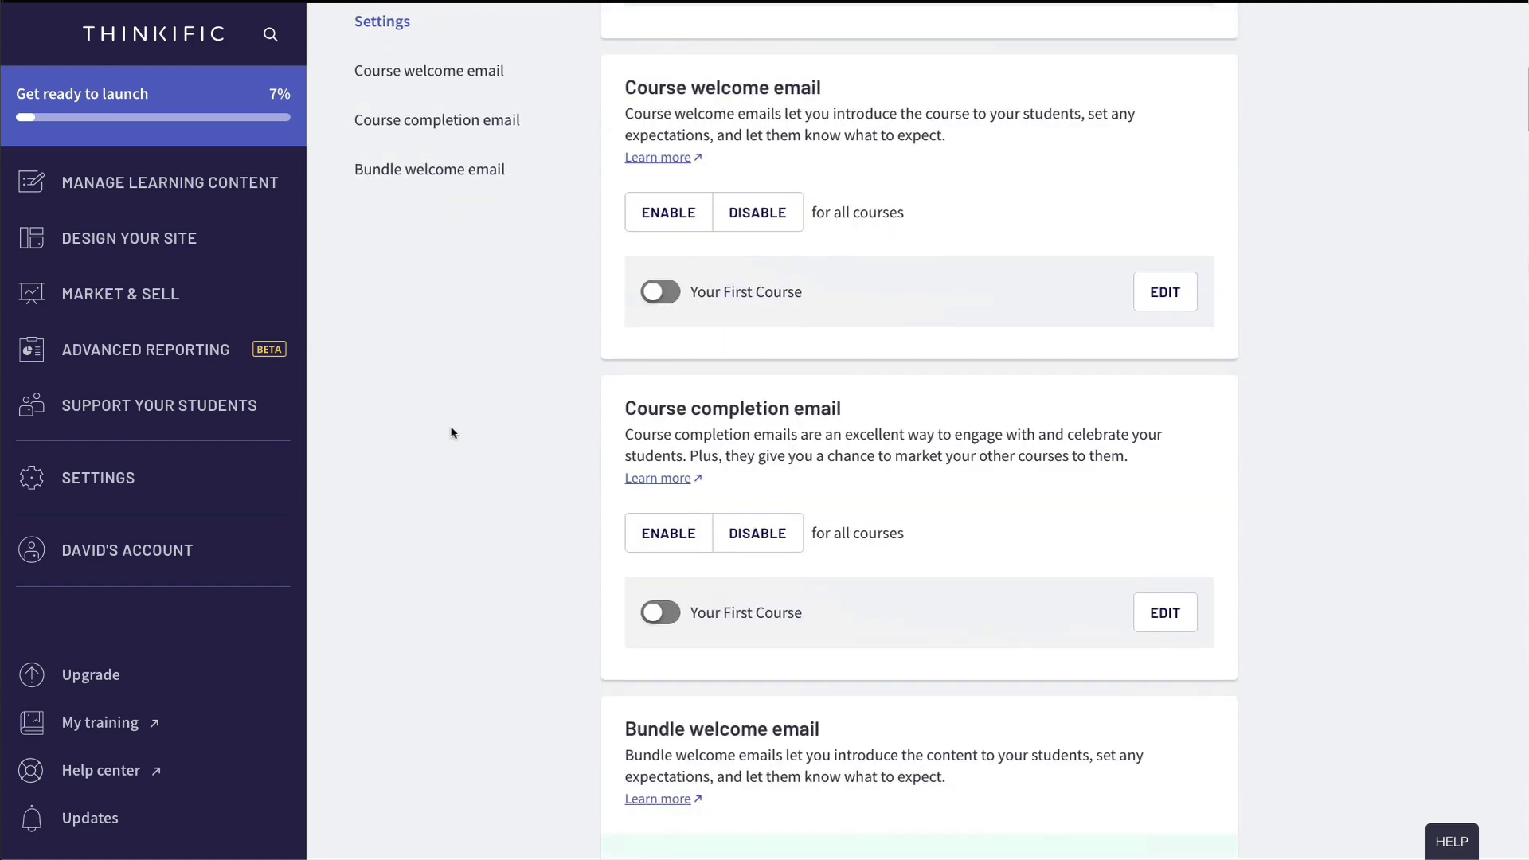
{"action": "left_click", "coordinate": [1166, 531]}
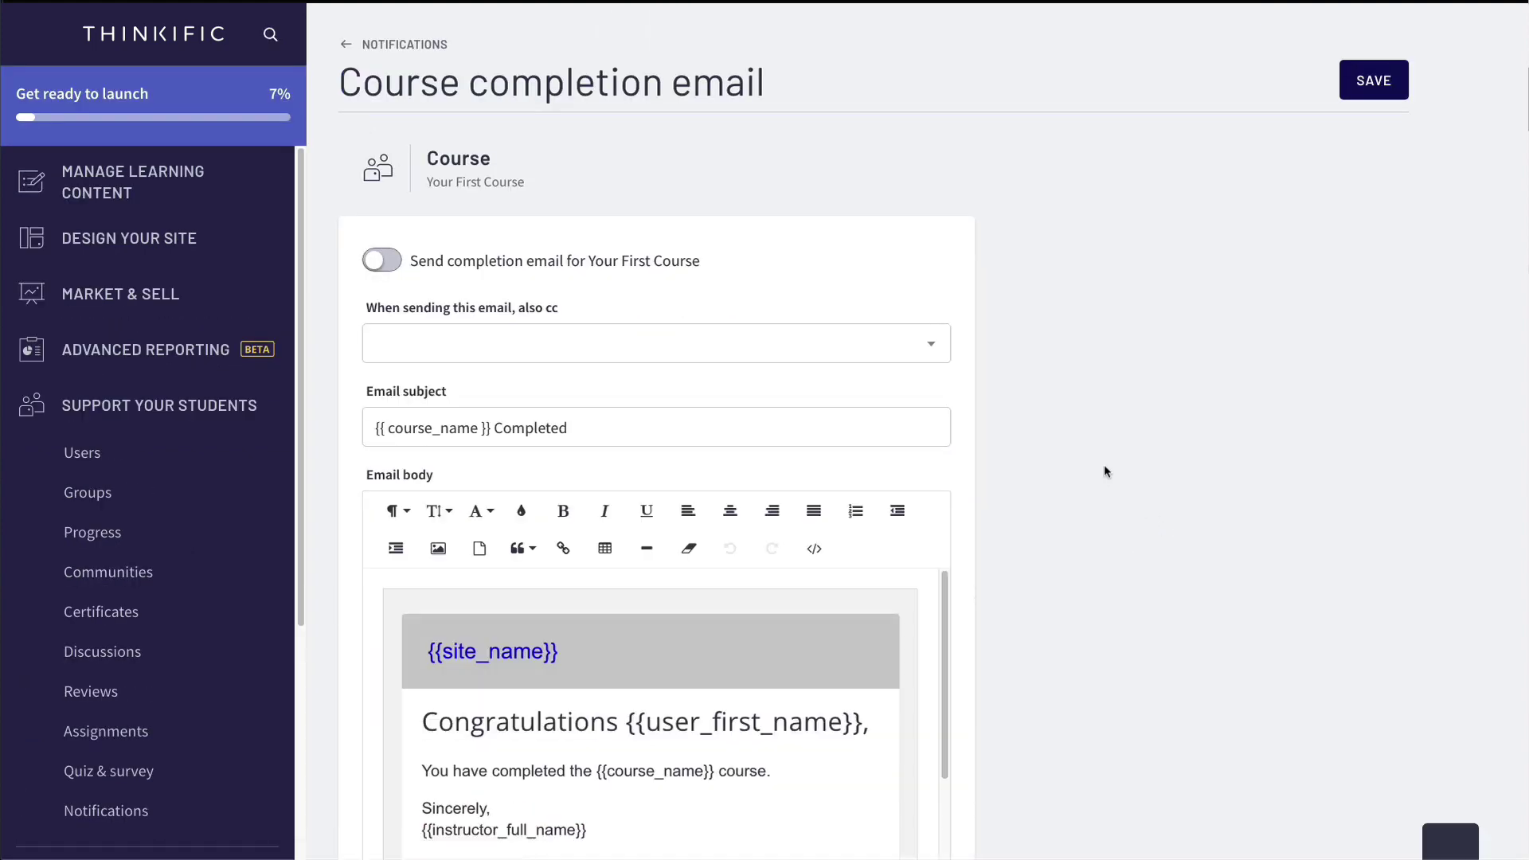
{"action": "scroll", "coordinate": [1102, 442], "scroll_direction": "down", "scroll_amount": 3}
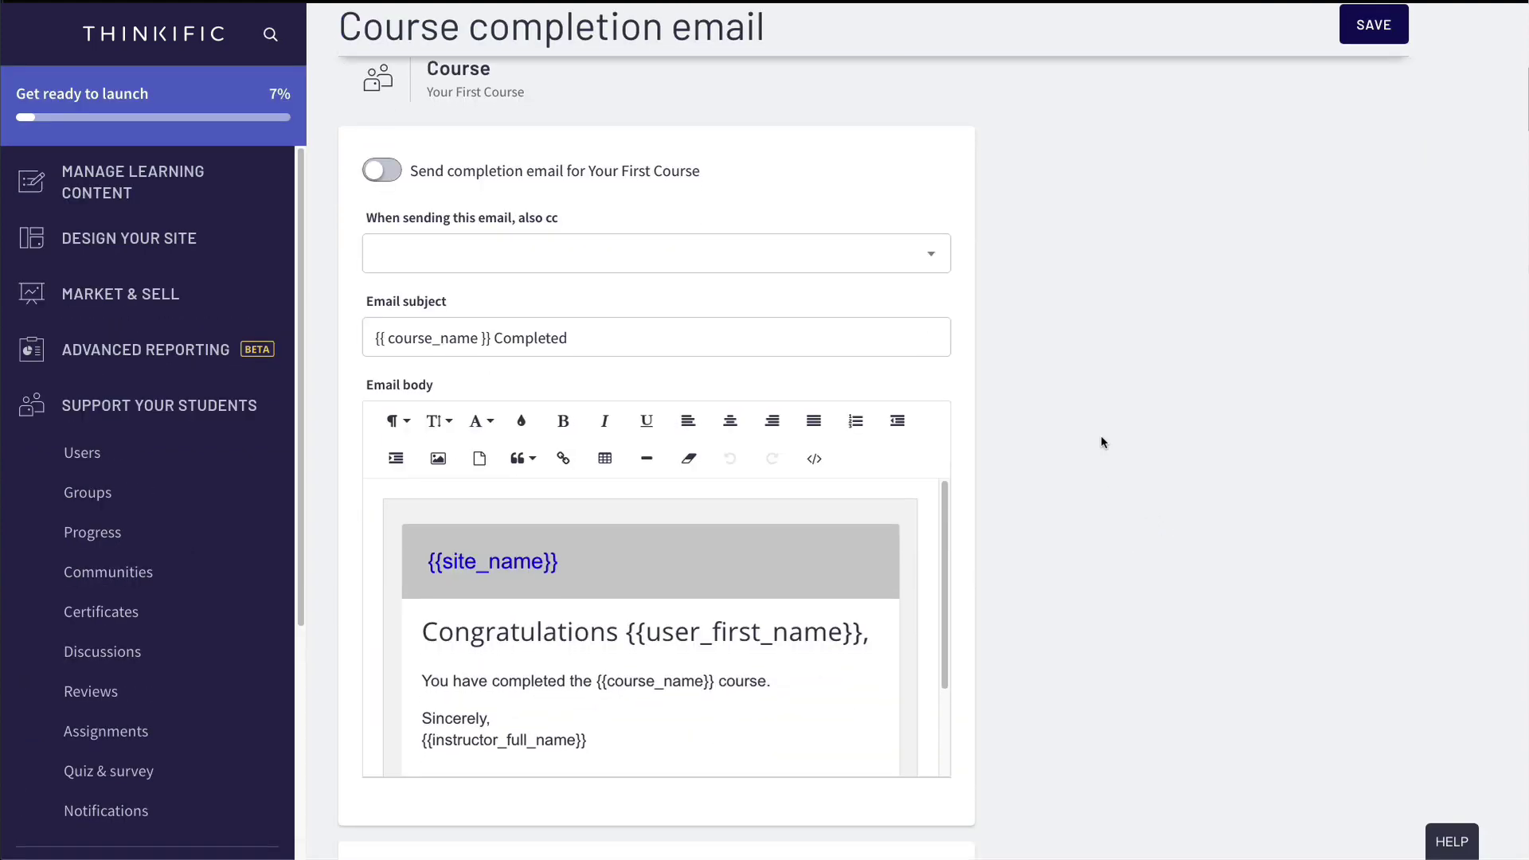
{"action": "scroll", "coordinate": [1101, 442], "scroll_direction": "down", "scroll_amount": 2}
{"action": "scroll", "coordinate": [1101, 442], "scroll_direction": "up", "scroll_amount": 5}
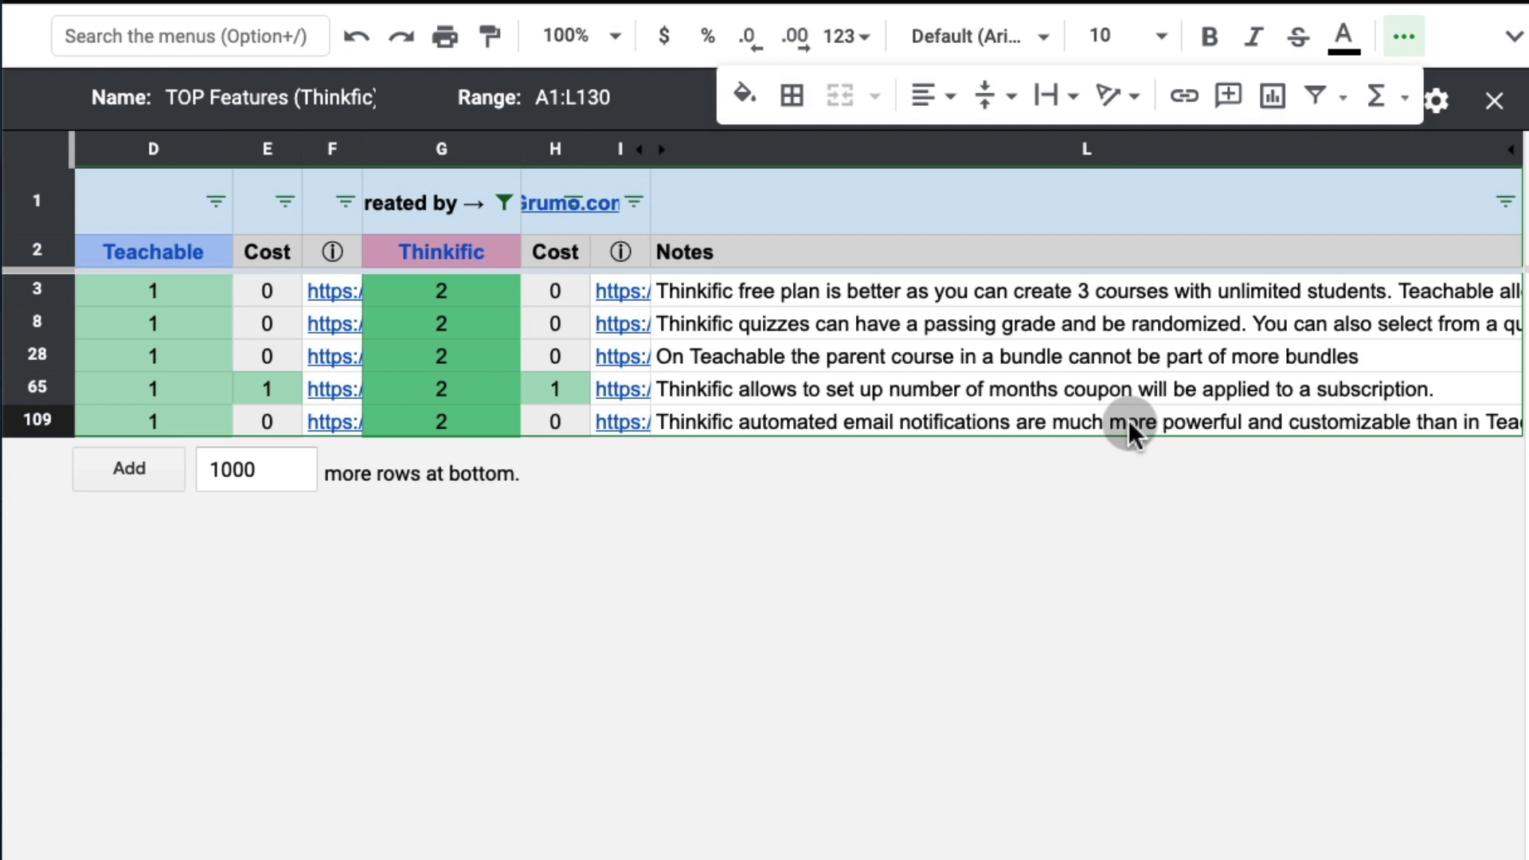
Step: Preview the FREE Features (ONLY-Teachable) filter view, then switch to the COMMON Features view
{"action": "scroll", "coordinate": [1087, 747], "scroll_direction": "left", "scroll_amount": 5}
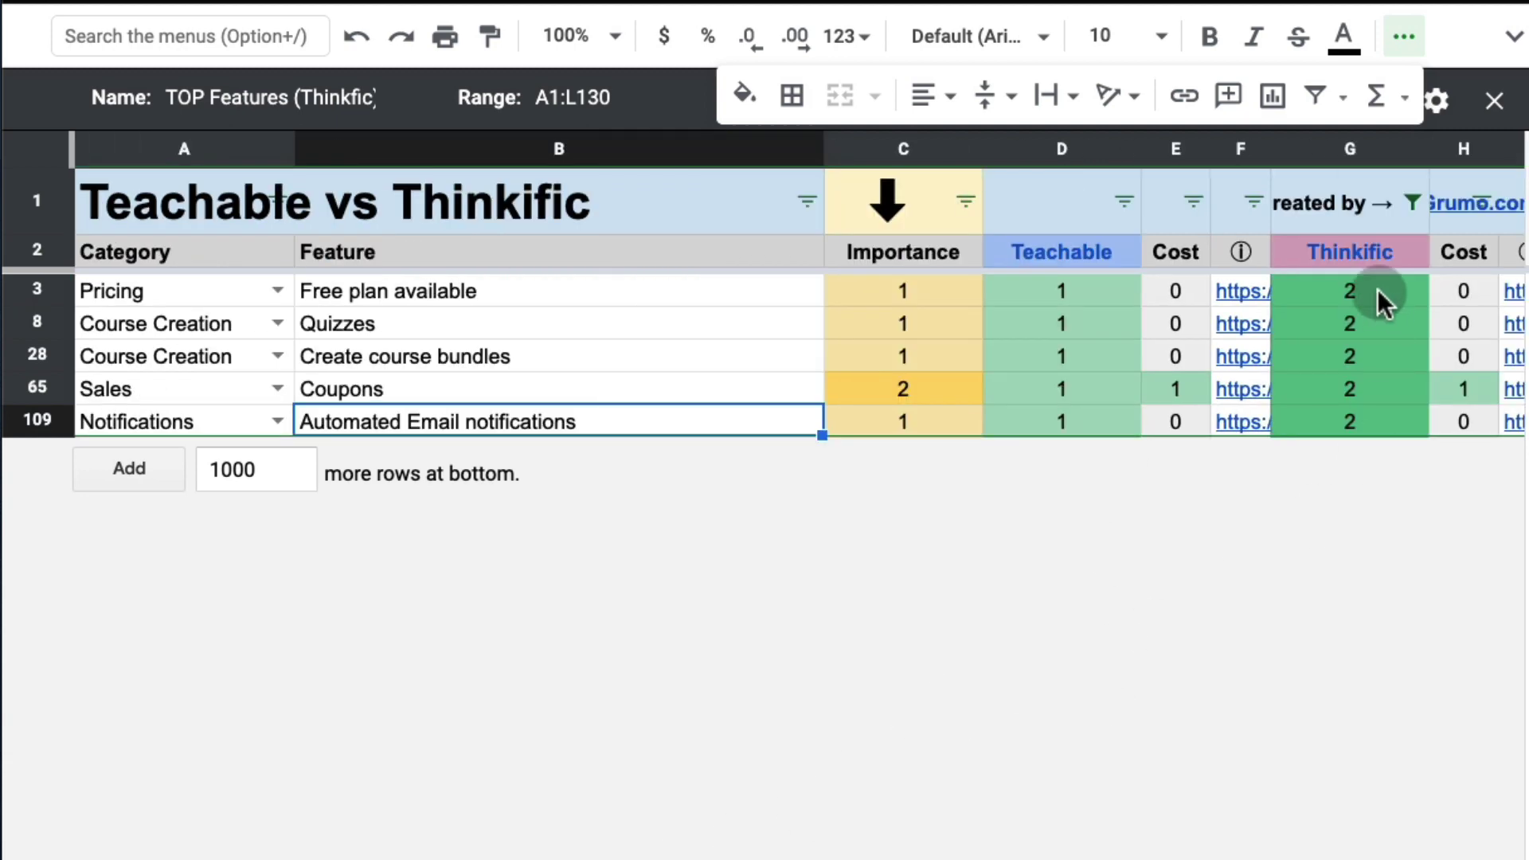
{"action": "left_click", "coordinate": [1344, 97]}
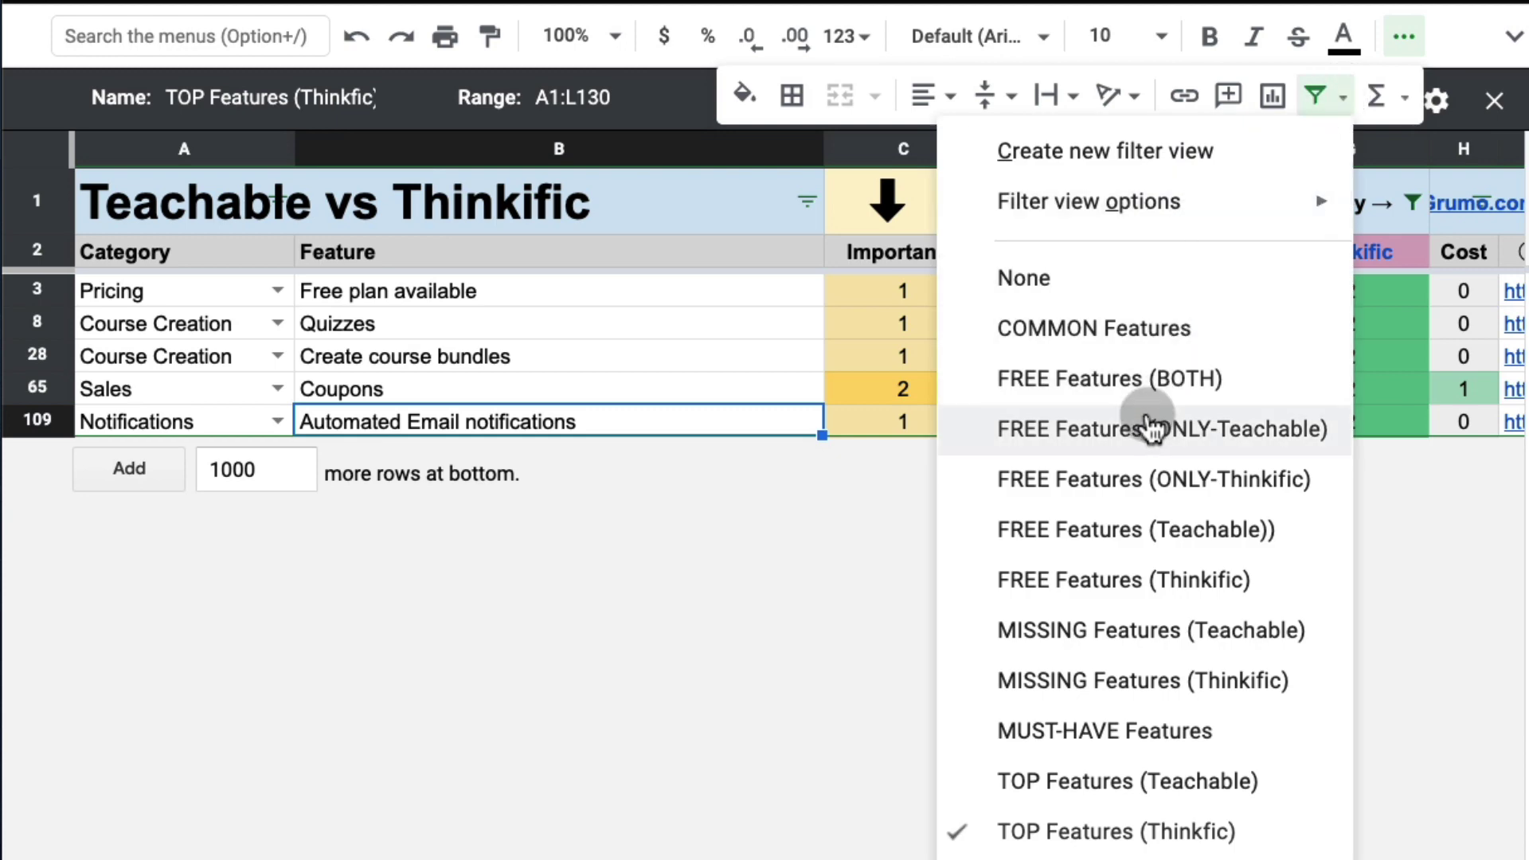
{"action": "left_click", "coordinate": [1152, 430]}
{"action": "left_click", "coordinate": [1323, 102]}
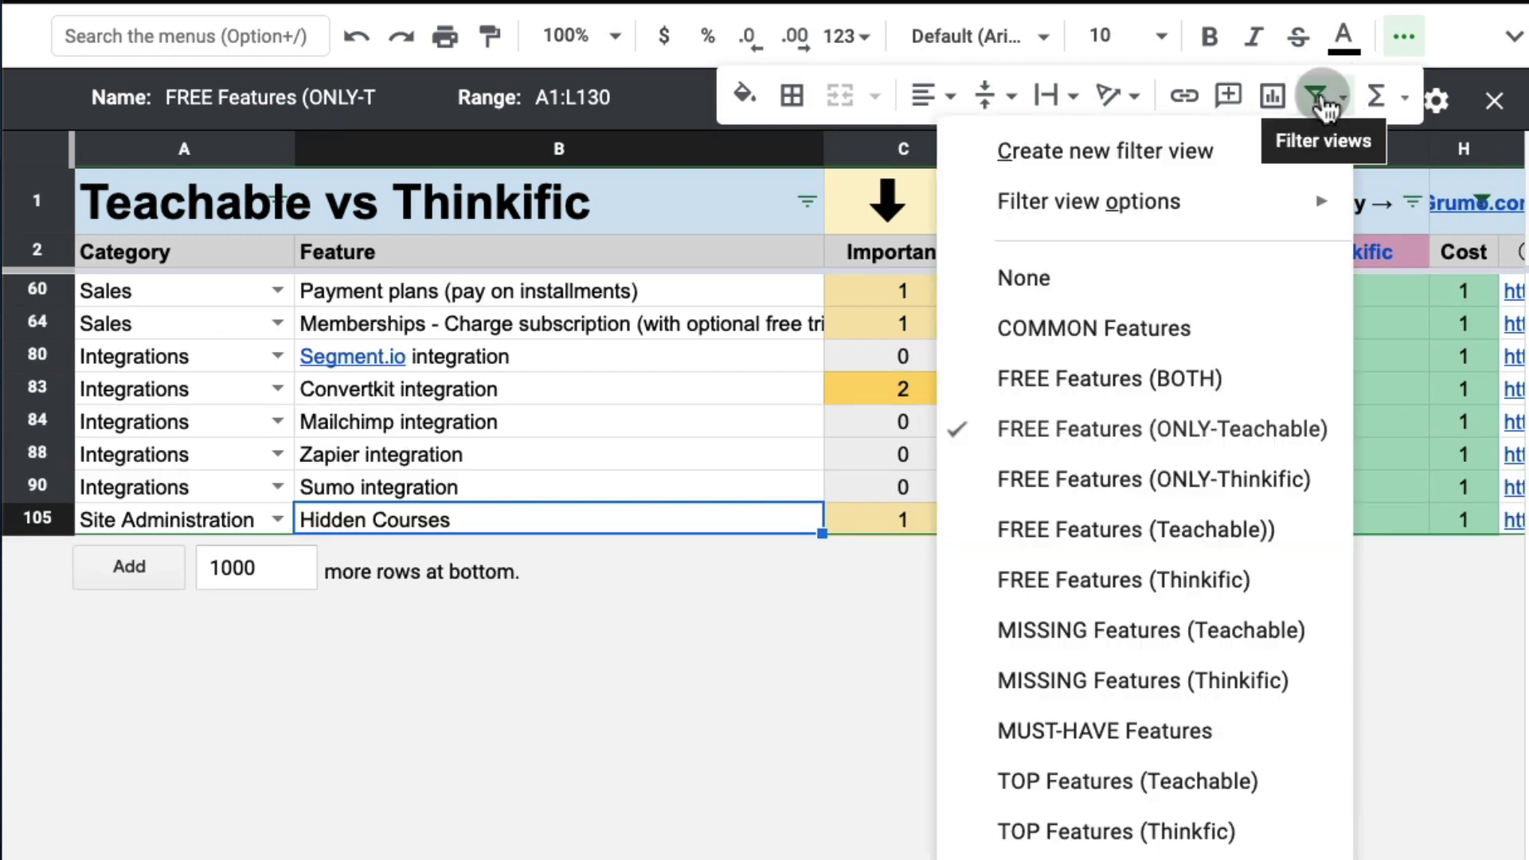
{"action": "left_click", "coordinate": [1176, 326]}
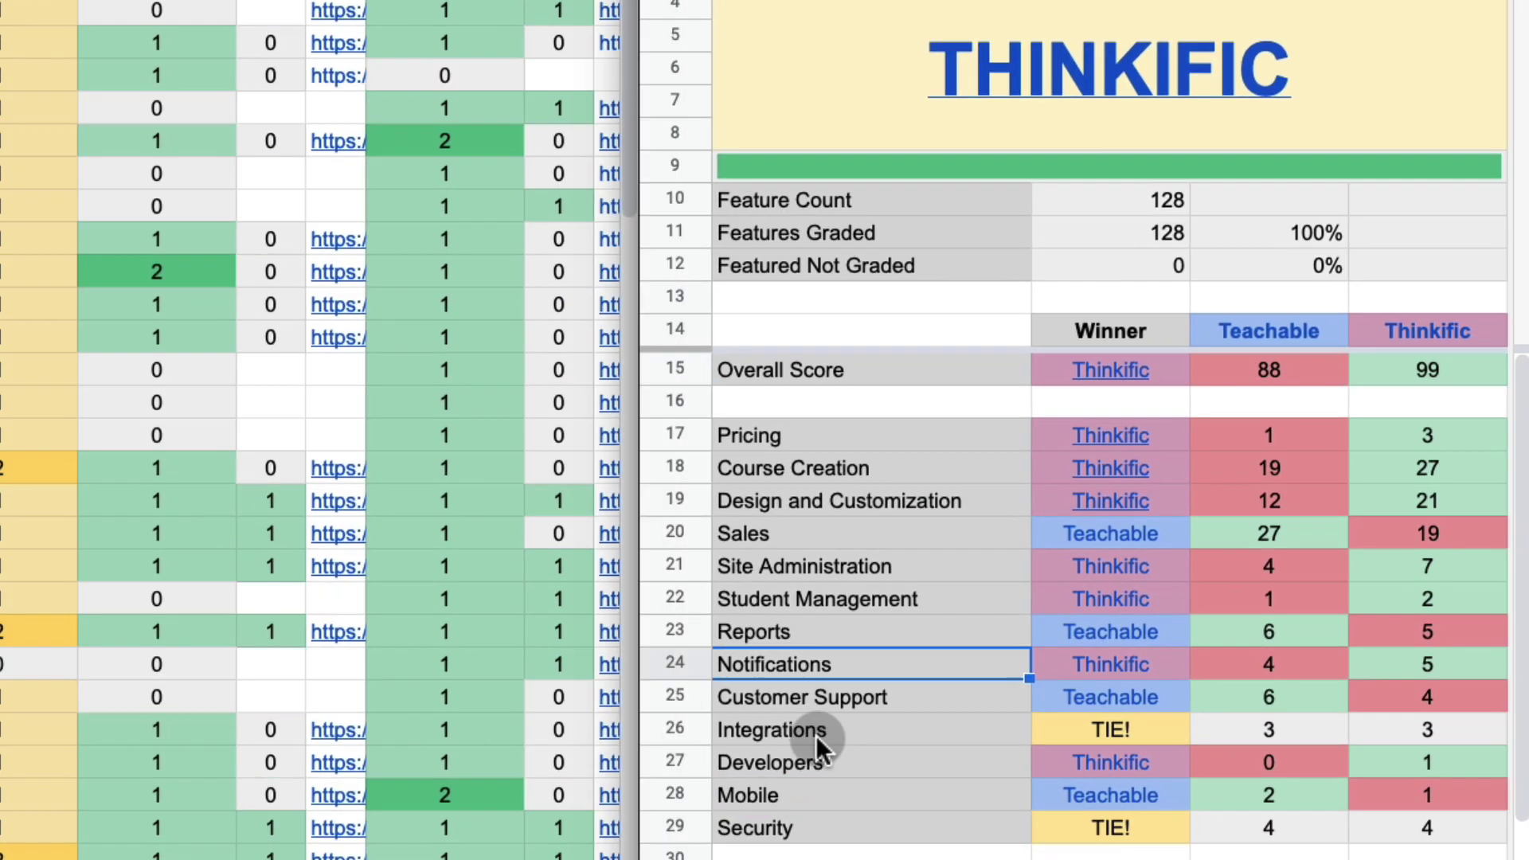
Step: Point out the tied Integrations category and the Sales category Teachable wins 27 to 19
{"action": "left_click", "coordinate": [818, 731]}
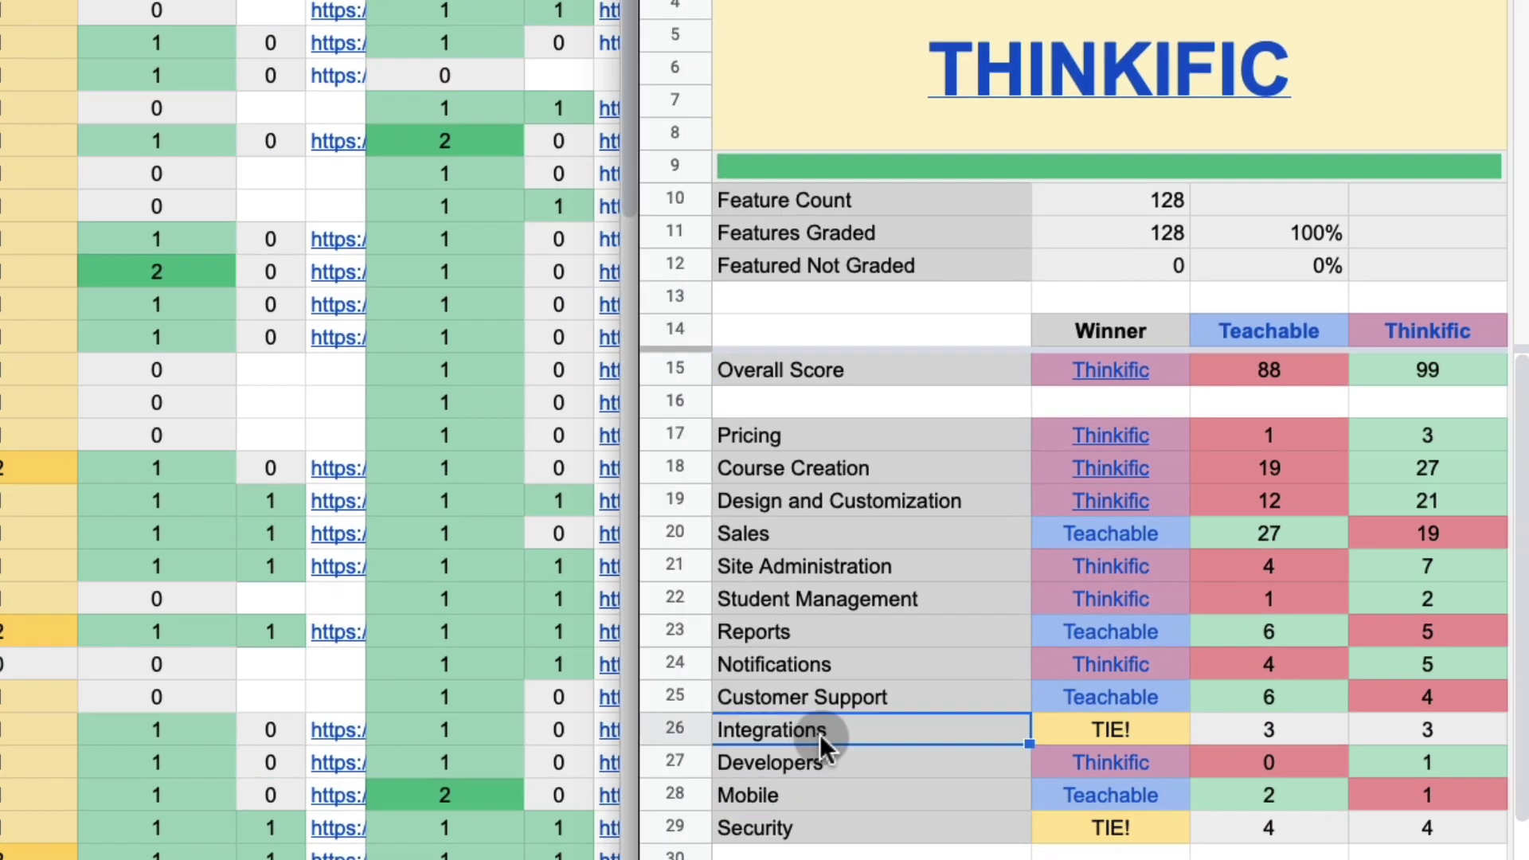
{"action": "left_click", "coordinate": [802, 534]}
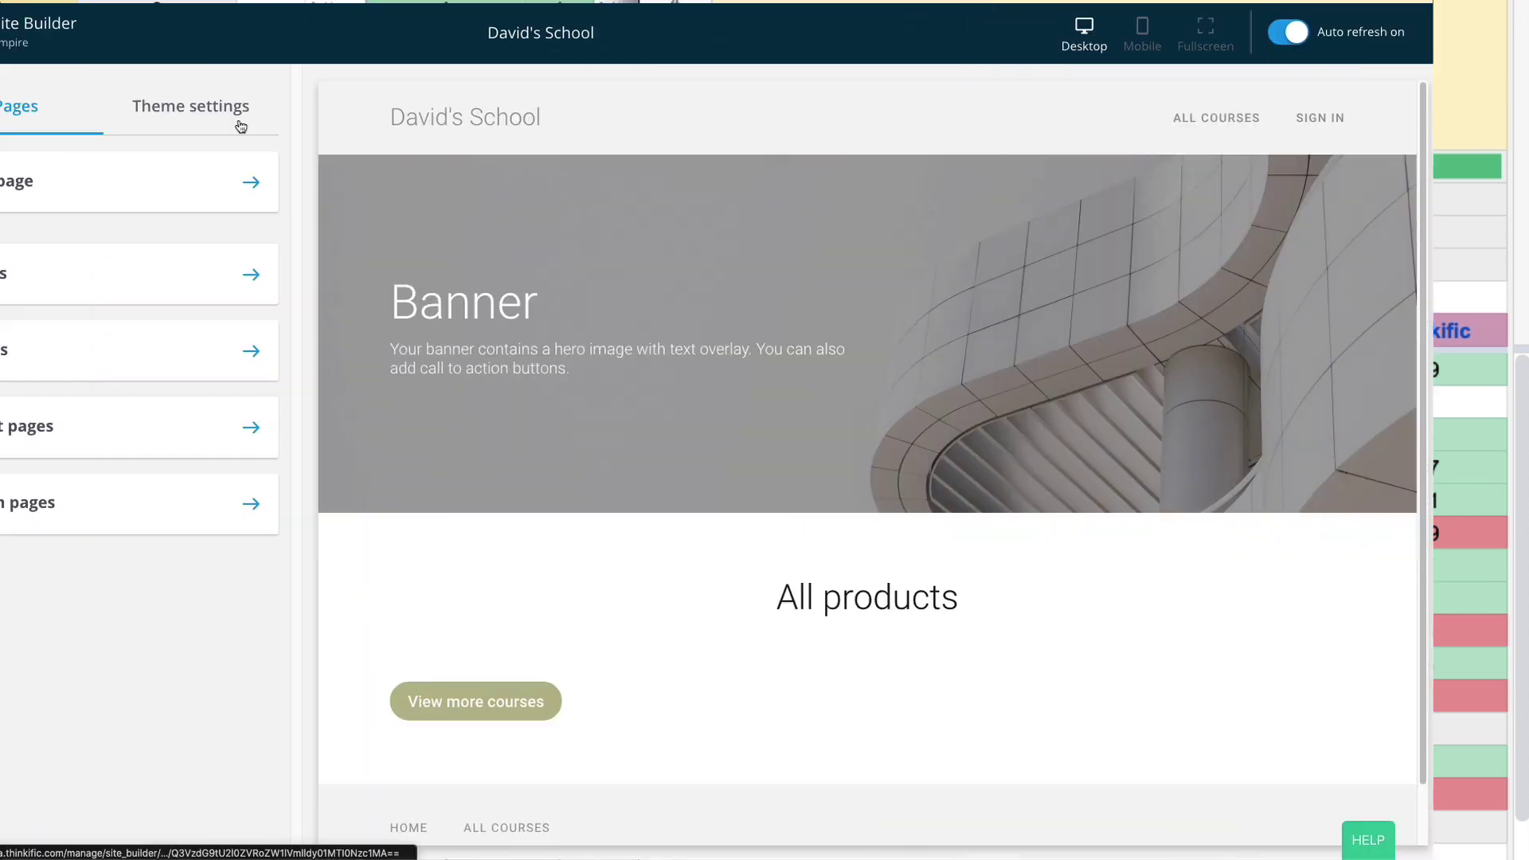
Step: Change the Home page banner heading to 'My School'
{"action": "left_click", "coordinate": [290, 106]}
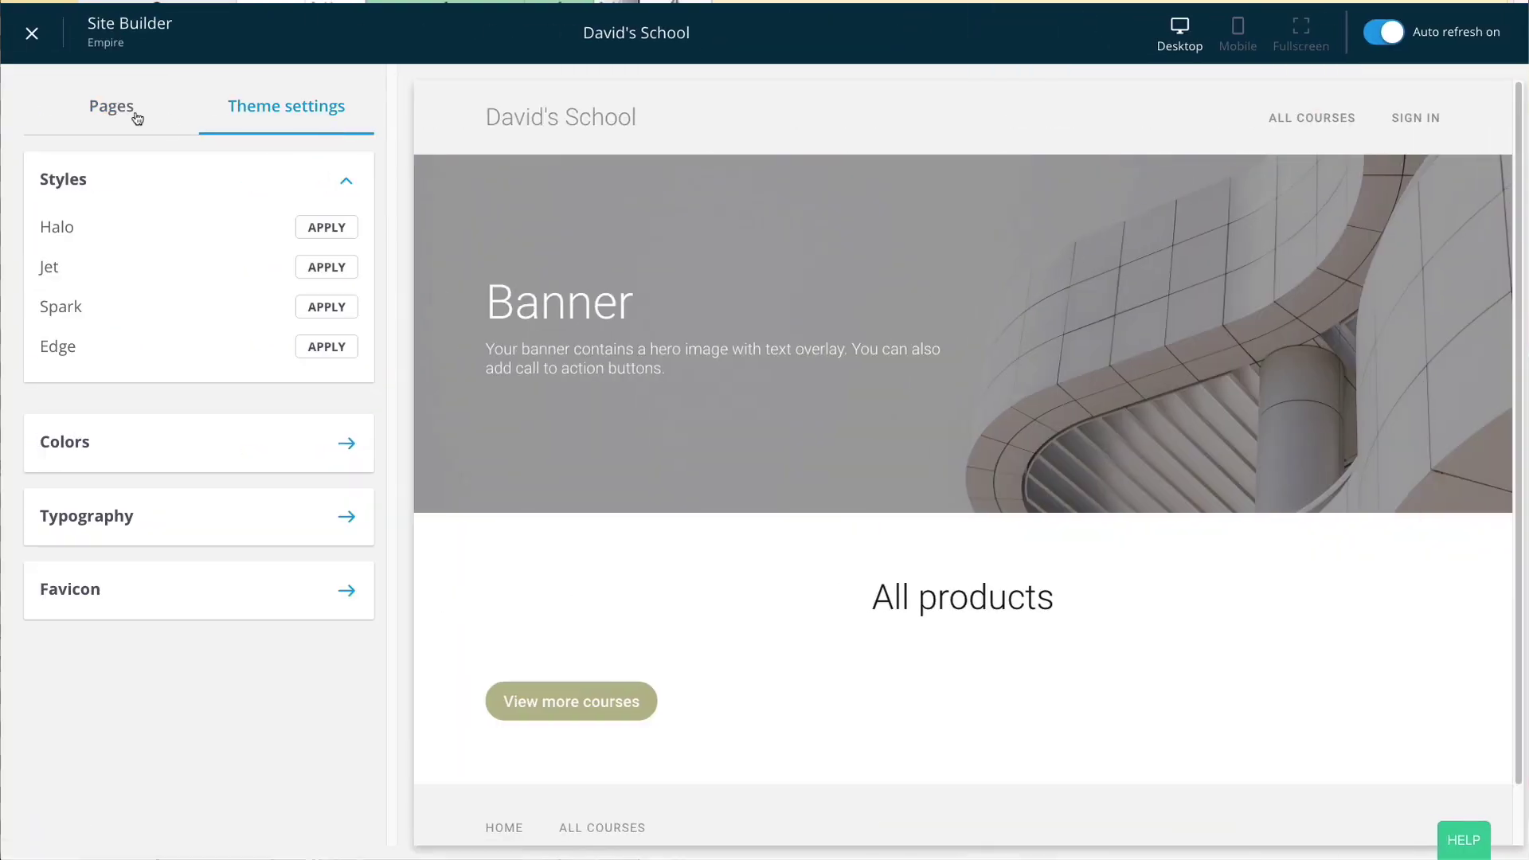
{"action": "left_click", "coordinate": [130, 103]}
{"action": "left_click", "coordinate": [171, 205]}
{"action": "left_click", "coordinate": [199, 437]}
{"action": "triple_click", "coordinate": [327, 378]}
{"action": "type", "text": "My School"}
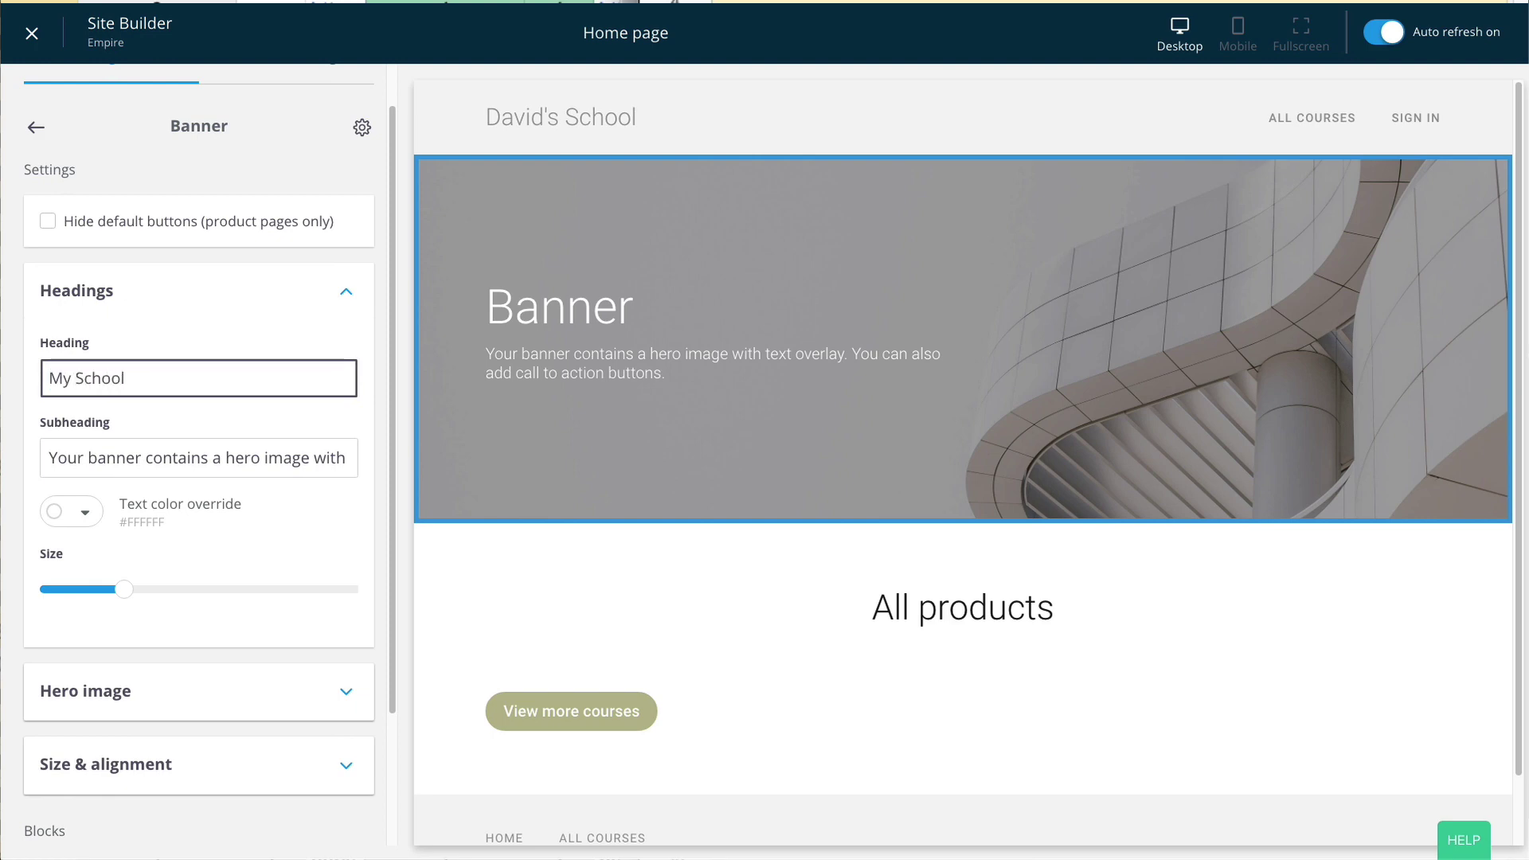
Step: Add a 'BUY NOW!' button to the banner and save the changes
{"action": "left_click", "coordinate": [287, 691]}
{"action": "scroll", "coordinate": [286, 649], "scroll_direction": "down", "scroll_amount": 6}
{"action": "left_click", "coordinate": [267, 651]}
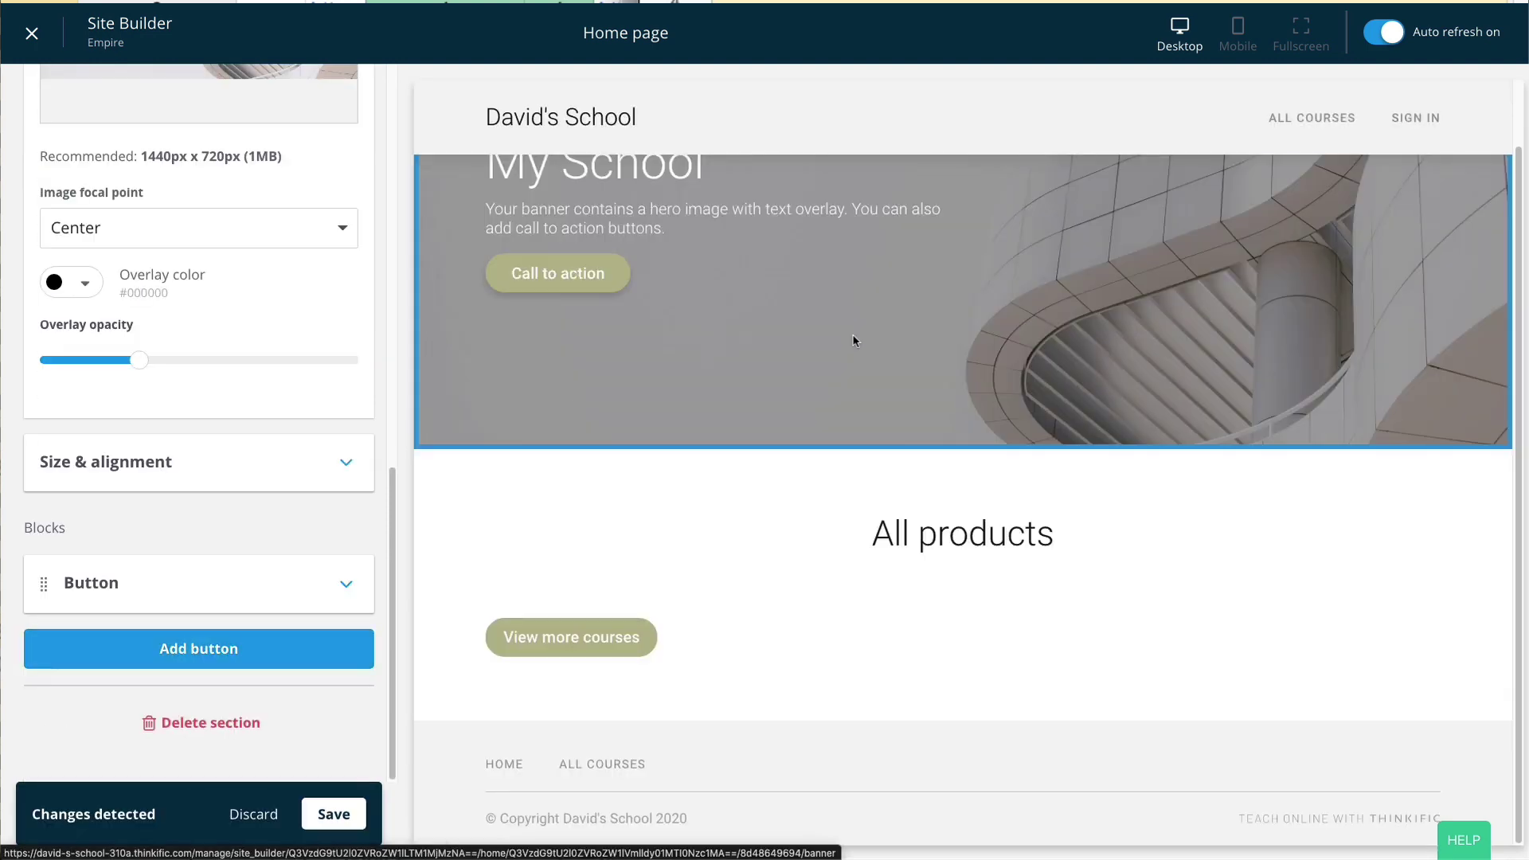
{"action": "left_click", "coordinate": [199, 594]}
{"action": "triple_click", "coordinate": [223, 437]}
{"action": "type", "text": "BUY NOW!"}
{"action": "left_click", "coordinate": [334, 815]}
Step: Add a countdown timer section to the Checkout - thank you page
{"action": "scroll", "coordinate": [135, 164], "scroll_direction": "up", "scroll_amount": 5}
{"action": "left_click", "coordinate": [139, 180]}
{"action": "left_click", "coordinate": [138, 180]}
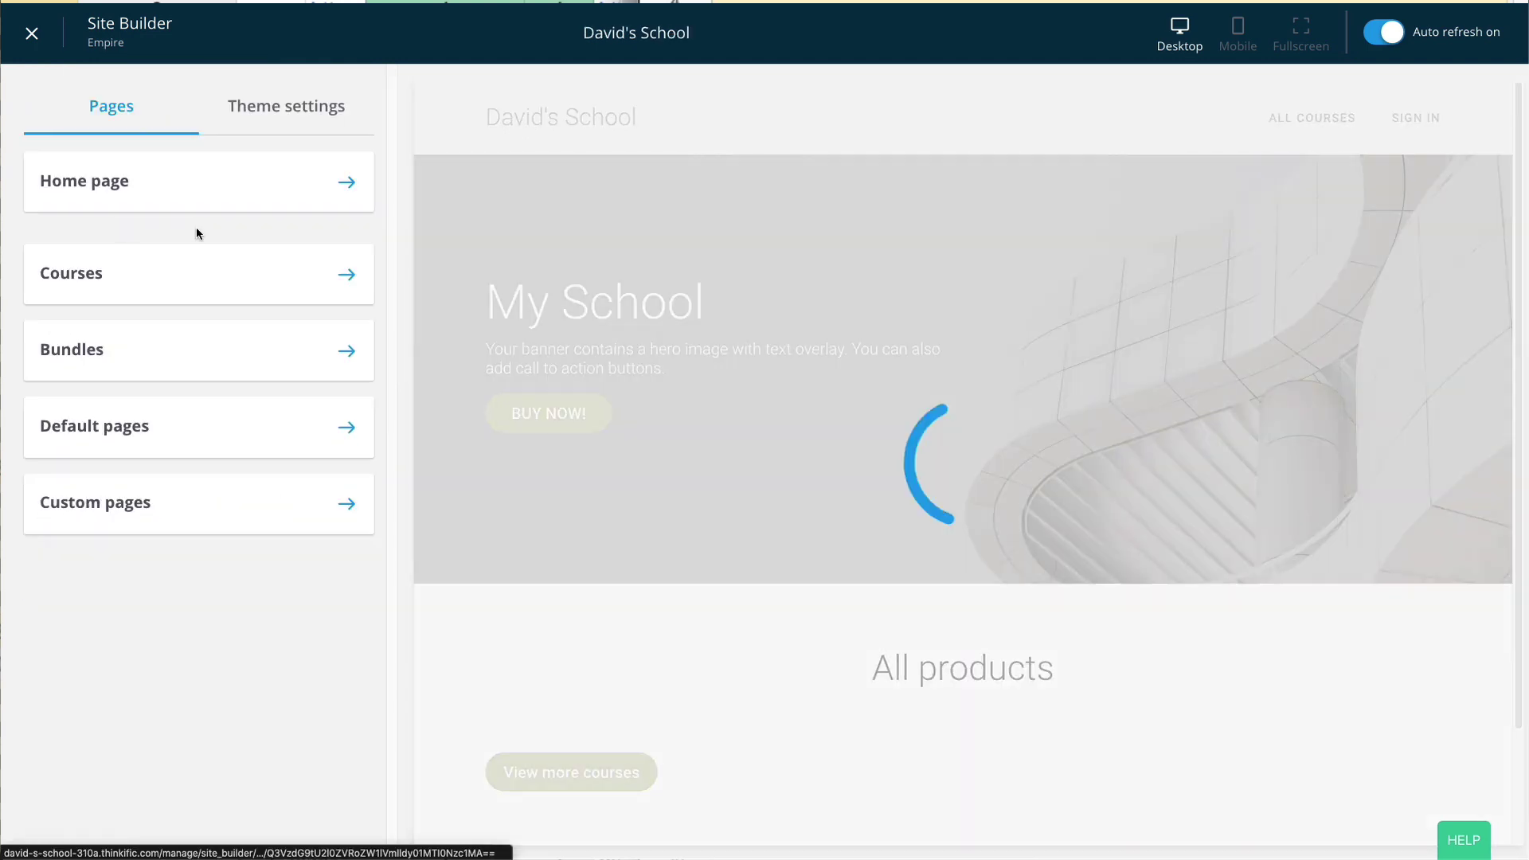
{"action": "left_click", "coordinate": [255, 414]}
{"action": "left_click", "coordinate": [255, 403]}
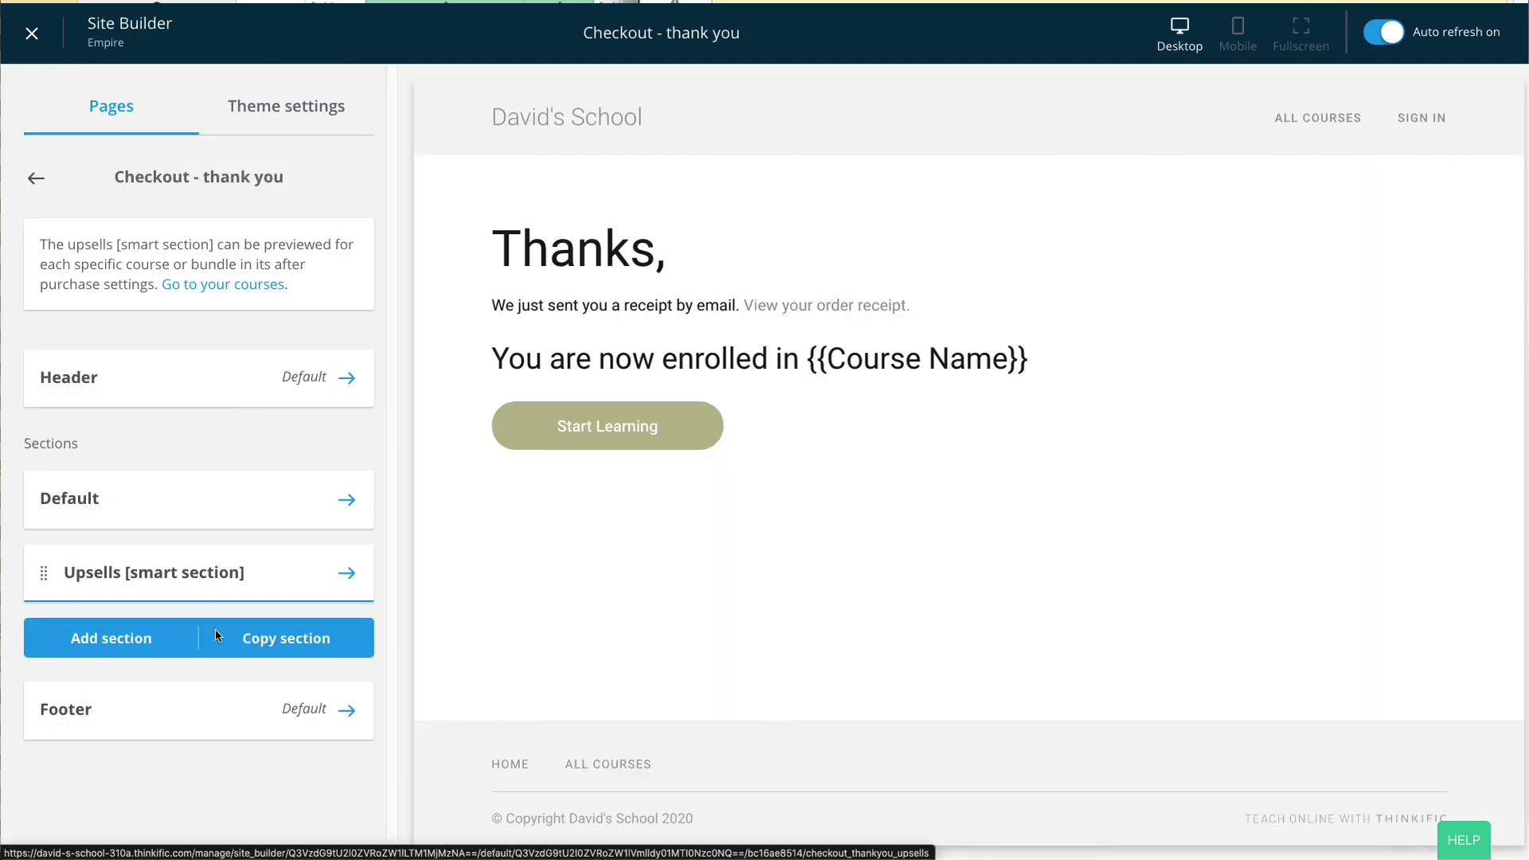
{"action": "left_click", "coordinate": [120, 637]}
{"action": "scroll", "coordinate": [180, 757], "scroll_direction": "down", "scroll_amount": 2}
{"action": "left_click", "coordinate": [159, 797]}
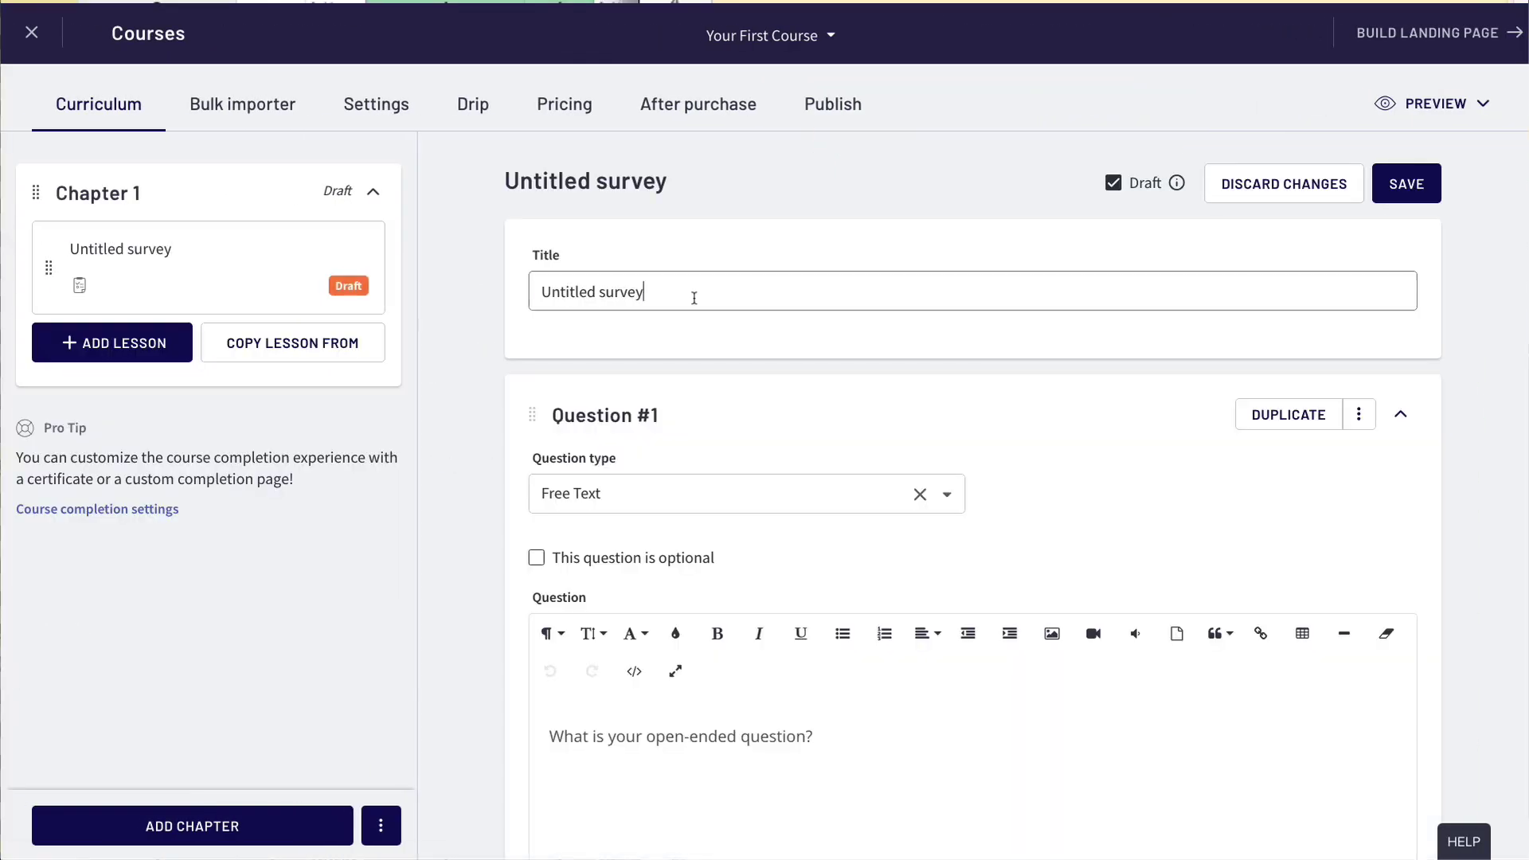
Step: Retitle the survey 'My Survey' and select its placeholder question text
{"action": "type", "text": "My Survey"}
{"action": "scroll", "coordinate": [1050, 524], "scroll_direction": "down", "scroll_amount": 2}
{"action": "scroll", "coordinate": [1050, 524], "scroll_direction": "down", "scroll_amount": 2}
{"action": "triple_click", "coordinate": [809, 516]}
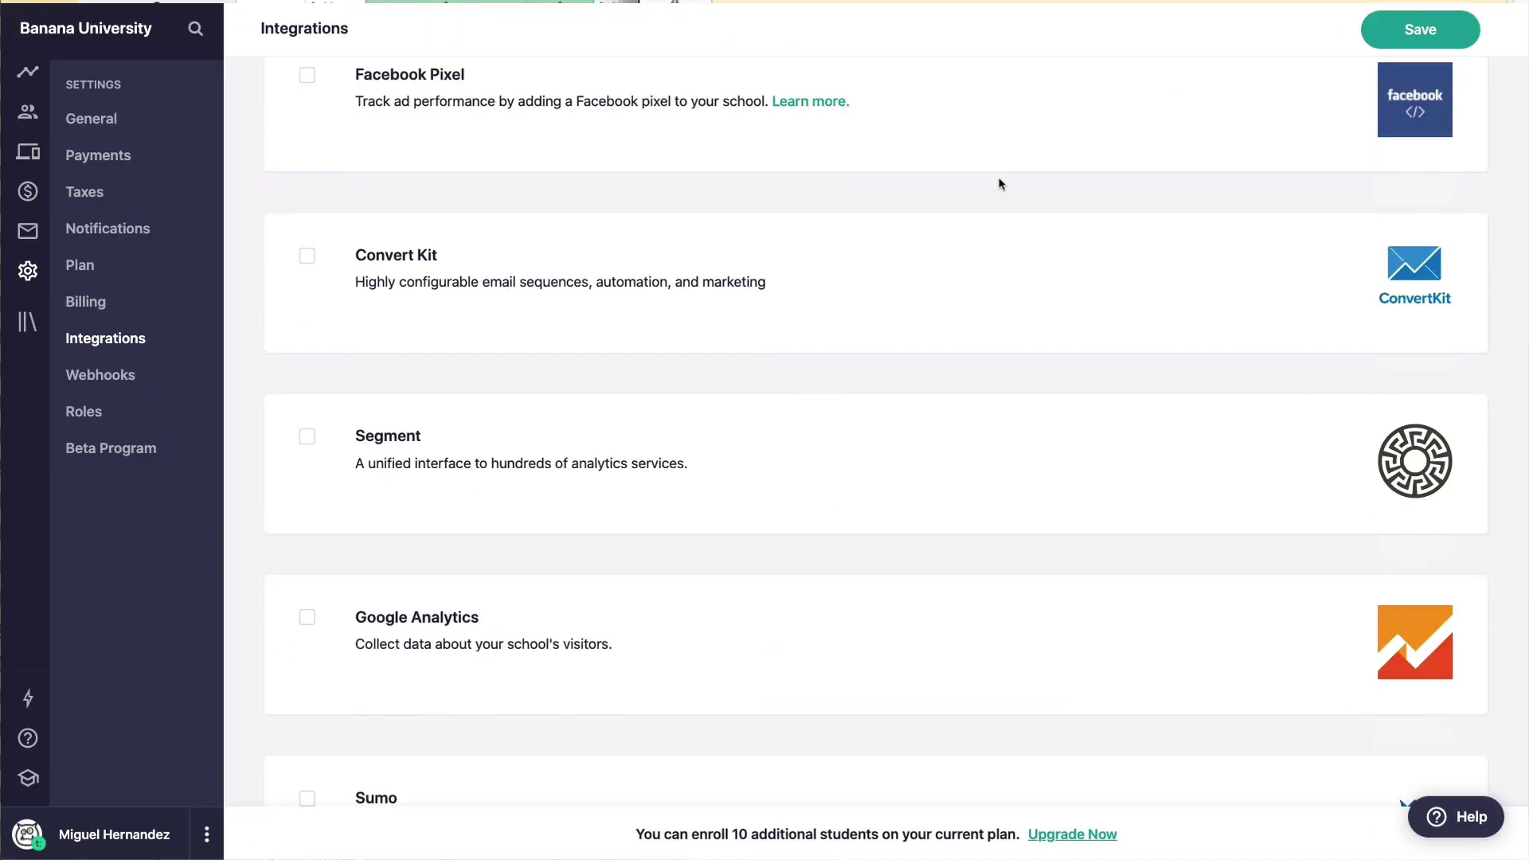
Step: Scroll Teachable's integrations list past Facebook Pixel, Convert Kit, Segment and Google Analytics
{"action": "scroll", "coordinate": [1000, 182], "scroll_direction": "down", "scroll_amount": 5}
{"action": "scroll", "coordinate": [1000, 183], "scroll_direction": "down", "scroll_amount": 3}
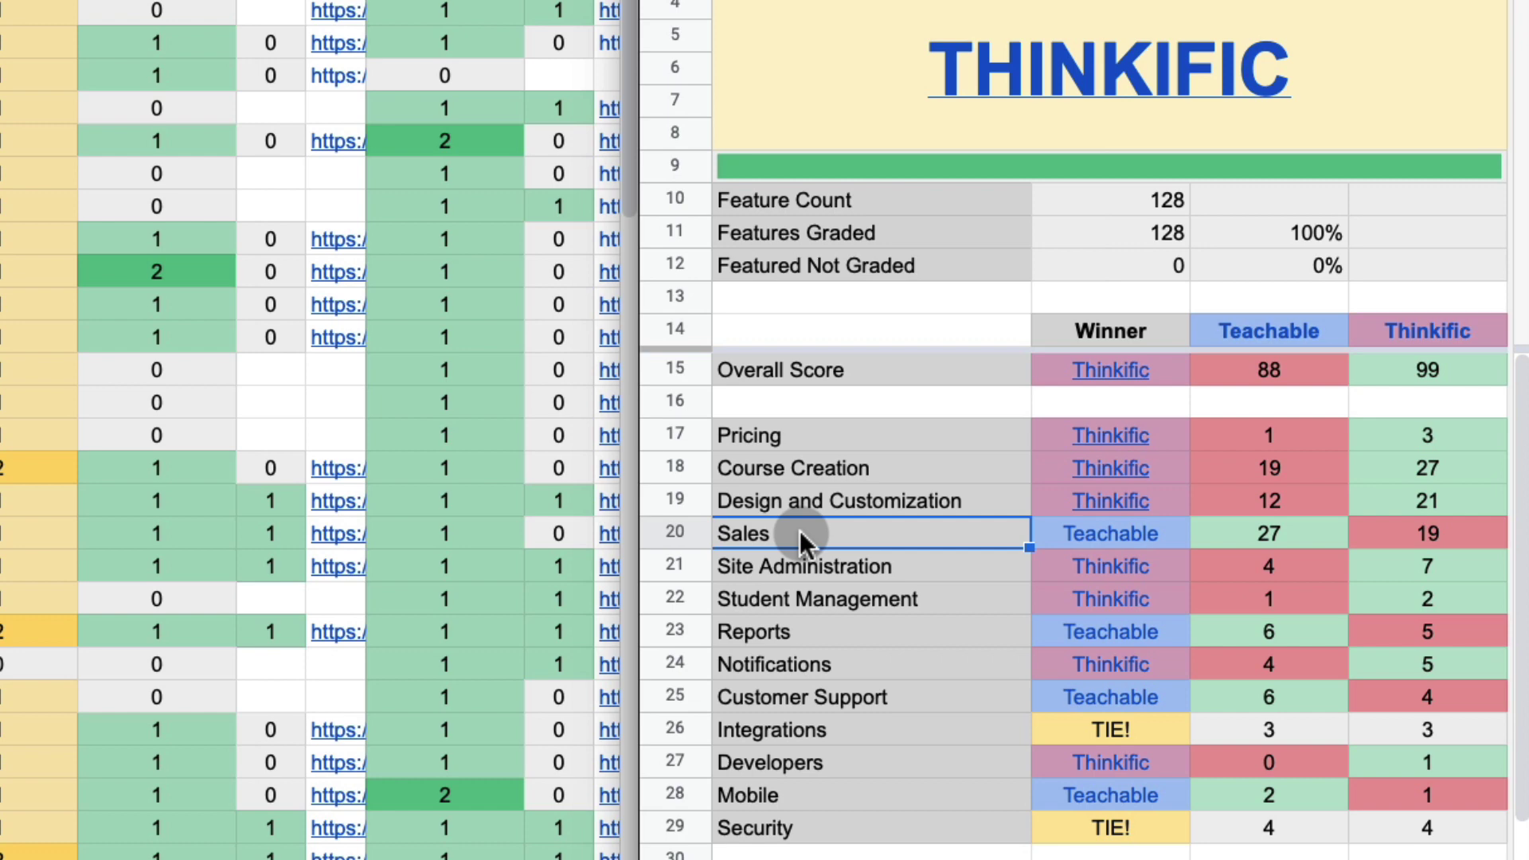
Step: Scroll to row 37 and follow the Traffic Stats cell's SimilarWeb source link
{"action": "scroll", "coordinate": [800, 530], "scroll_direction": "down", "scroll_amount": 3}
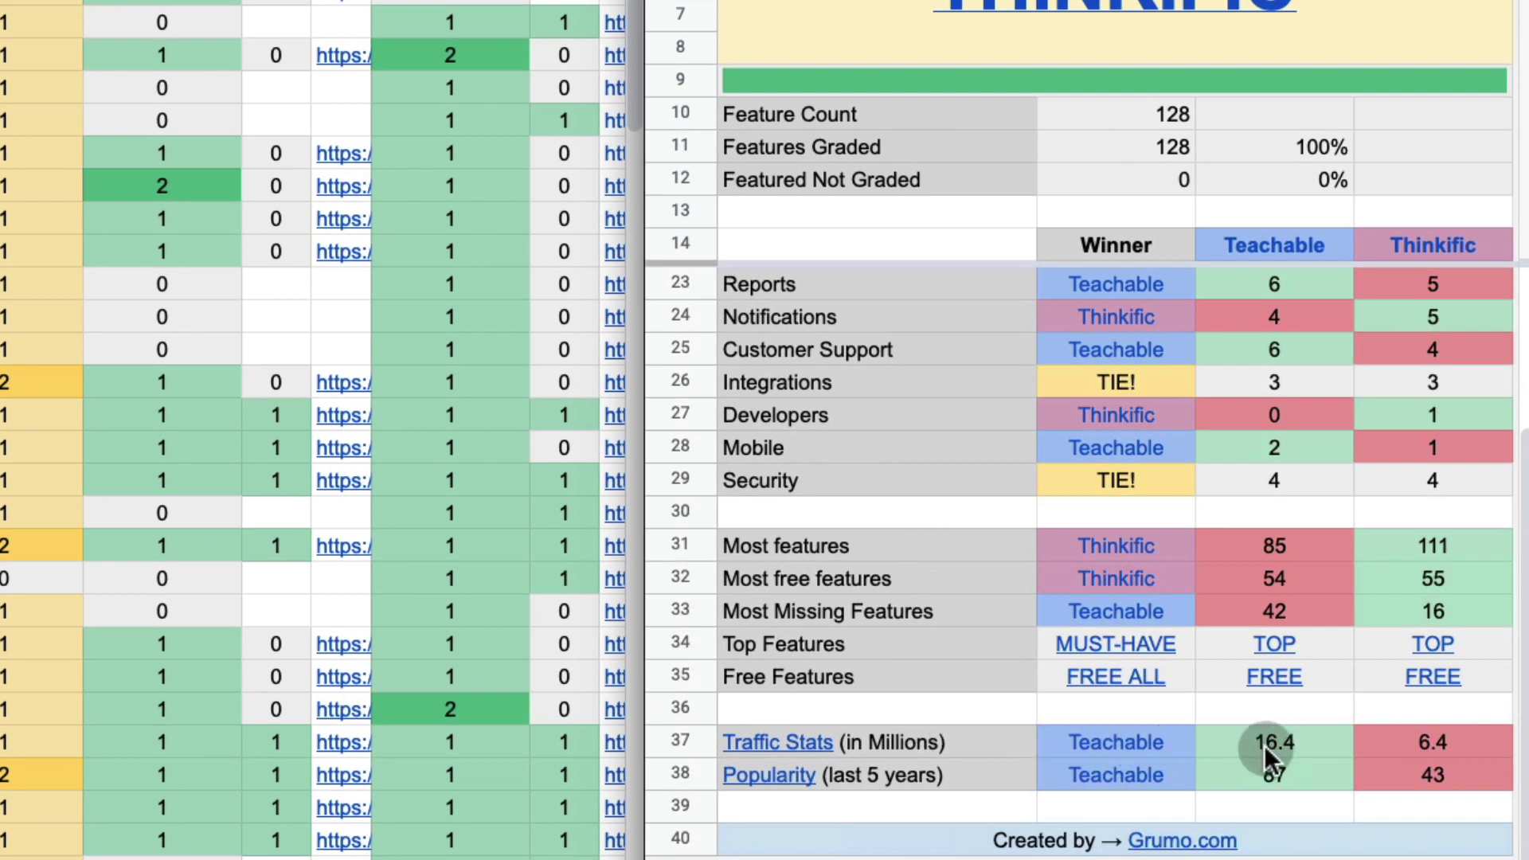
{"action": "mouse_move", "coordinate": [894, 732]}
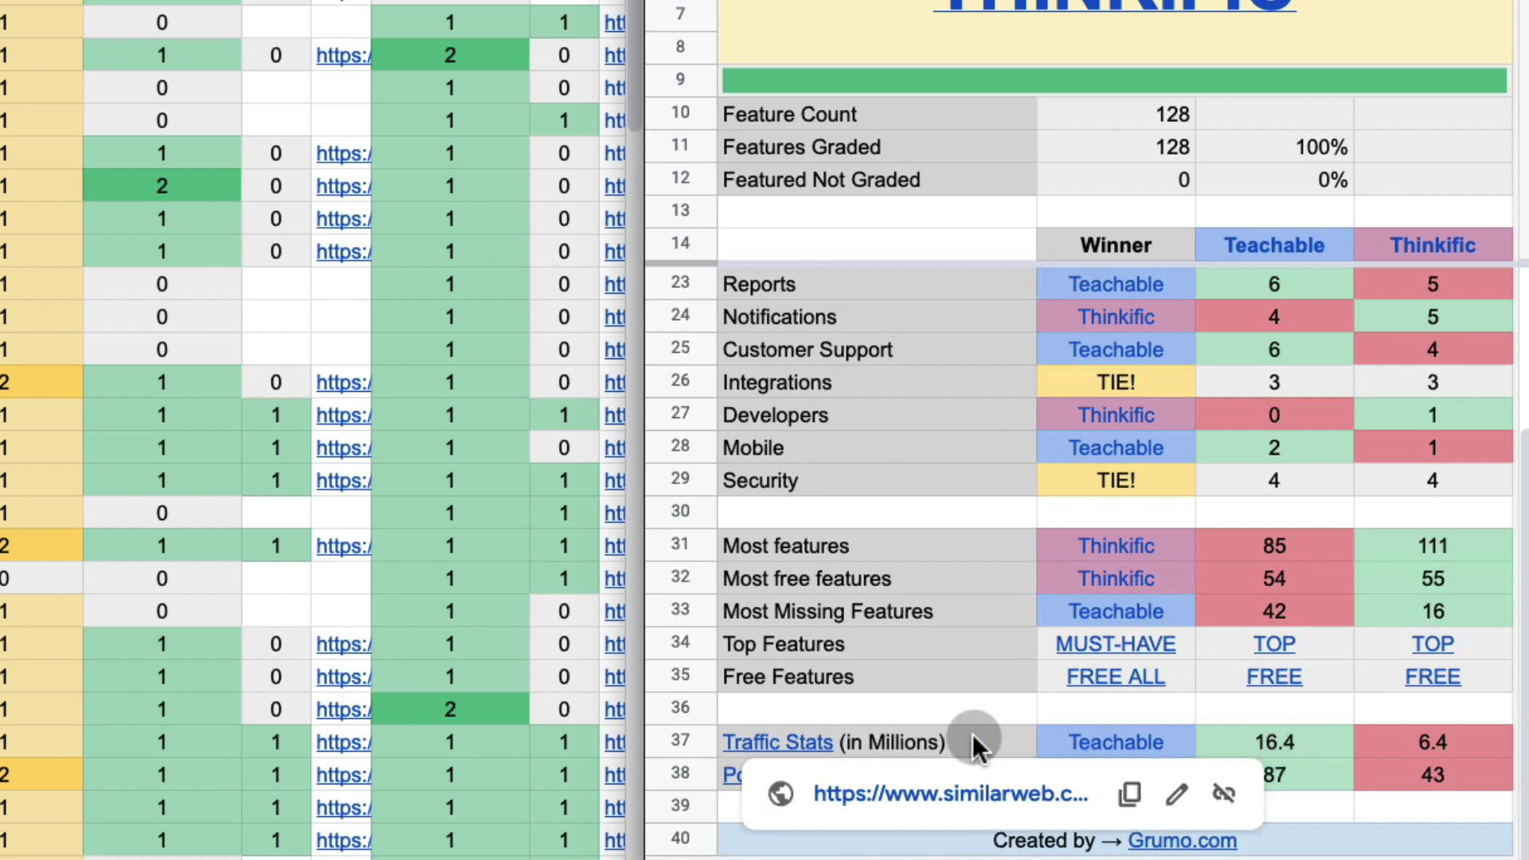
{"action": "left_click", "coordinate": [948, 794]}
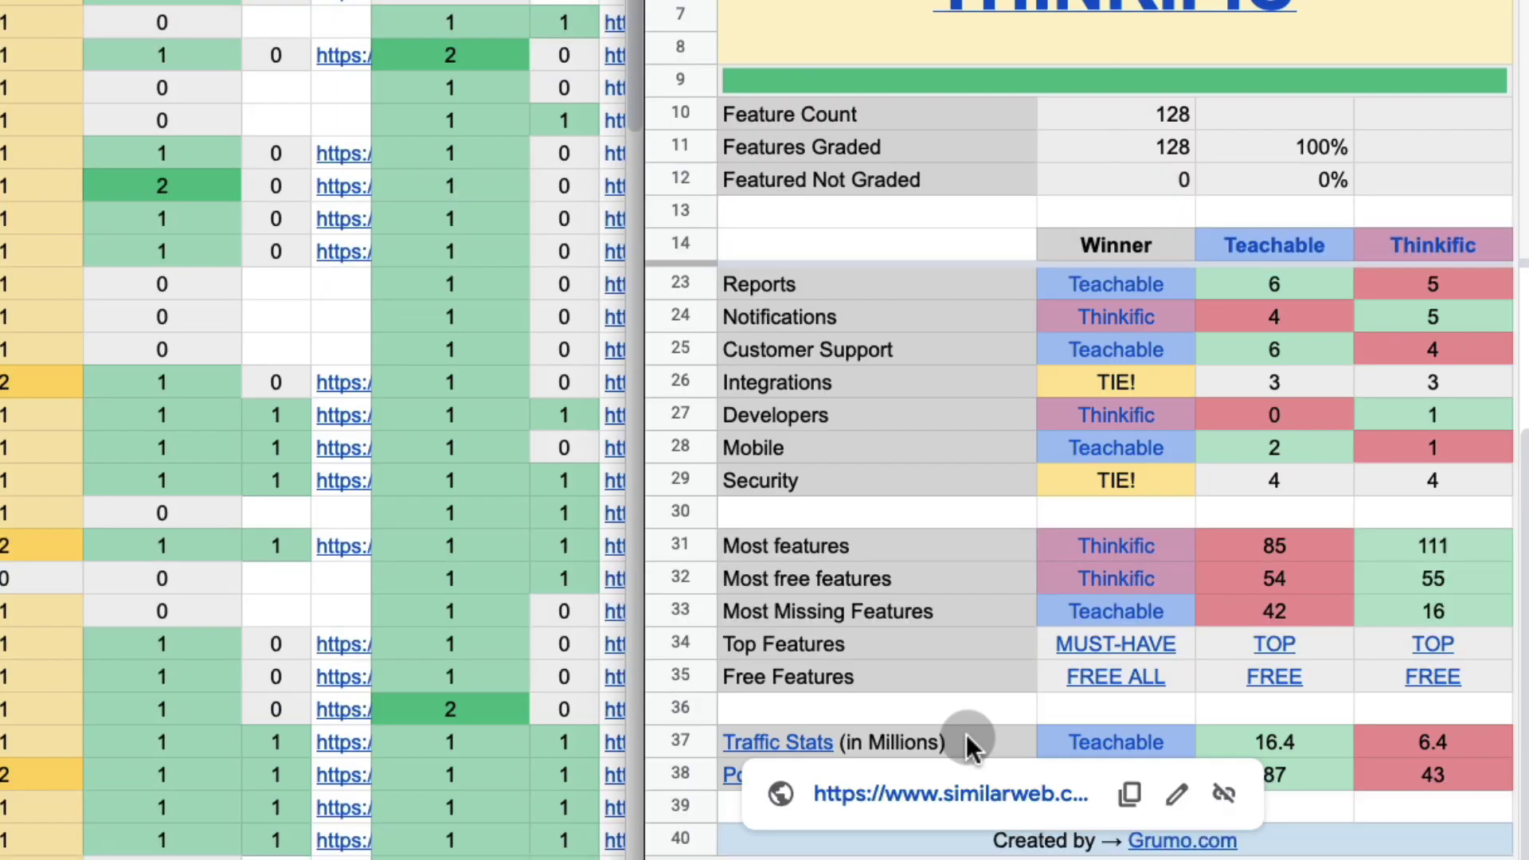
Step: Return to the results summary and select the Traffic Stats cell
{"action": "left_click", "coordinate": [967, 734]}
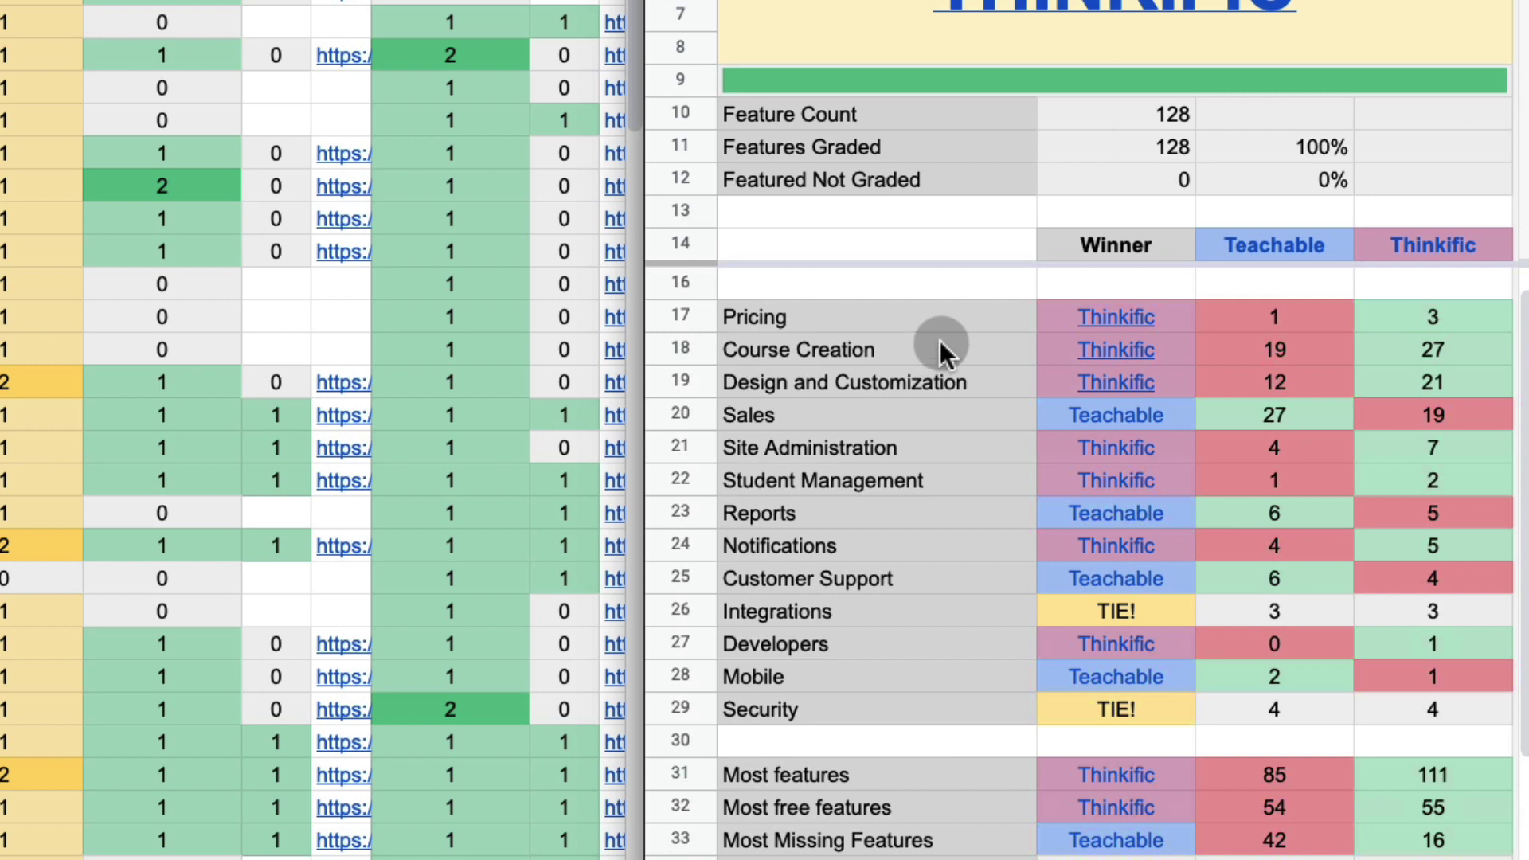
{"action": "left_click", "coordinate": [901, 351]}
{"action": "left_click", "coordinate": [894, 312]}
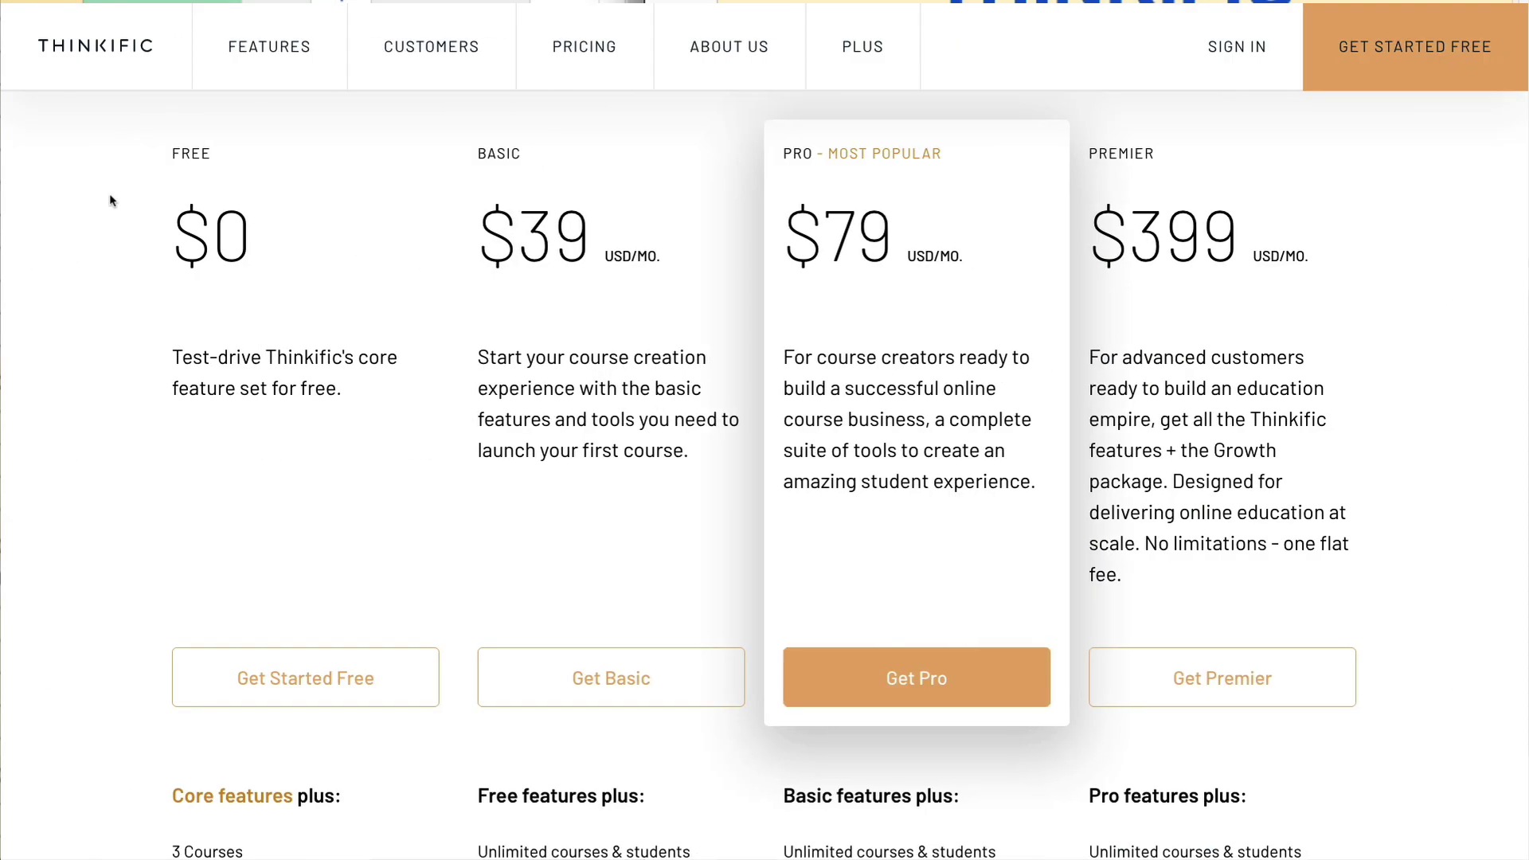
{"action": "scroll", "coordinate": [110, 197], "scroll_direction": "down", "scroll_amount": 5}
Step: Scroll Thinkific's pricing plans down to the free plan's features and back up
{"action": "scroll", "coordinate": [110, 199], "scroll_direction": "down", "scroll_amount": 3}
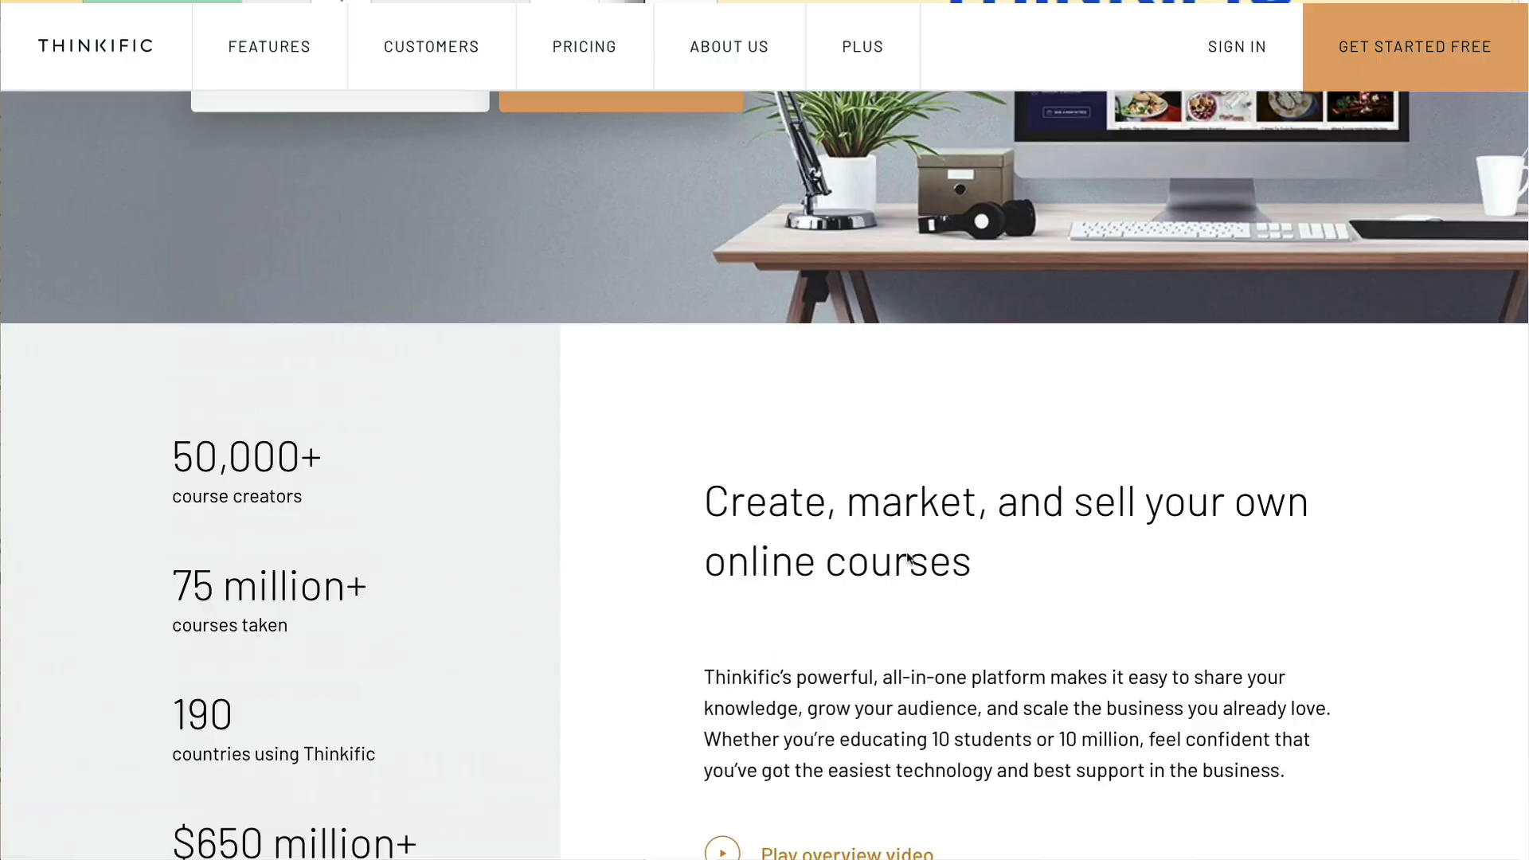
{"action": "scroll", "coordinate": [905, 549], "scroll_direction": "up", "scroll_amount": 5}
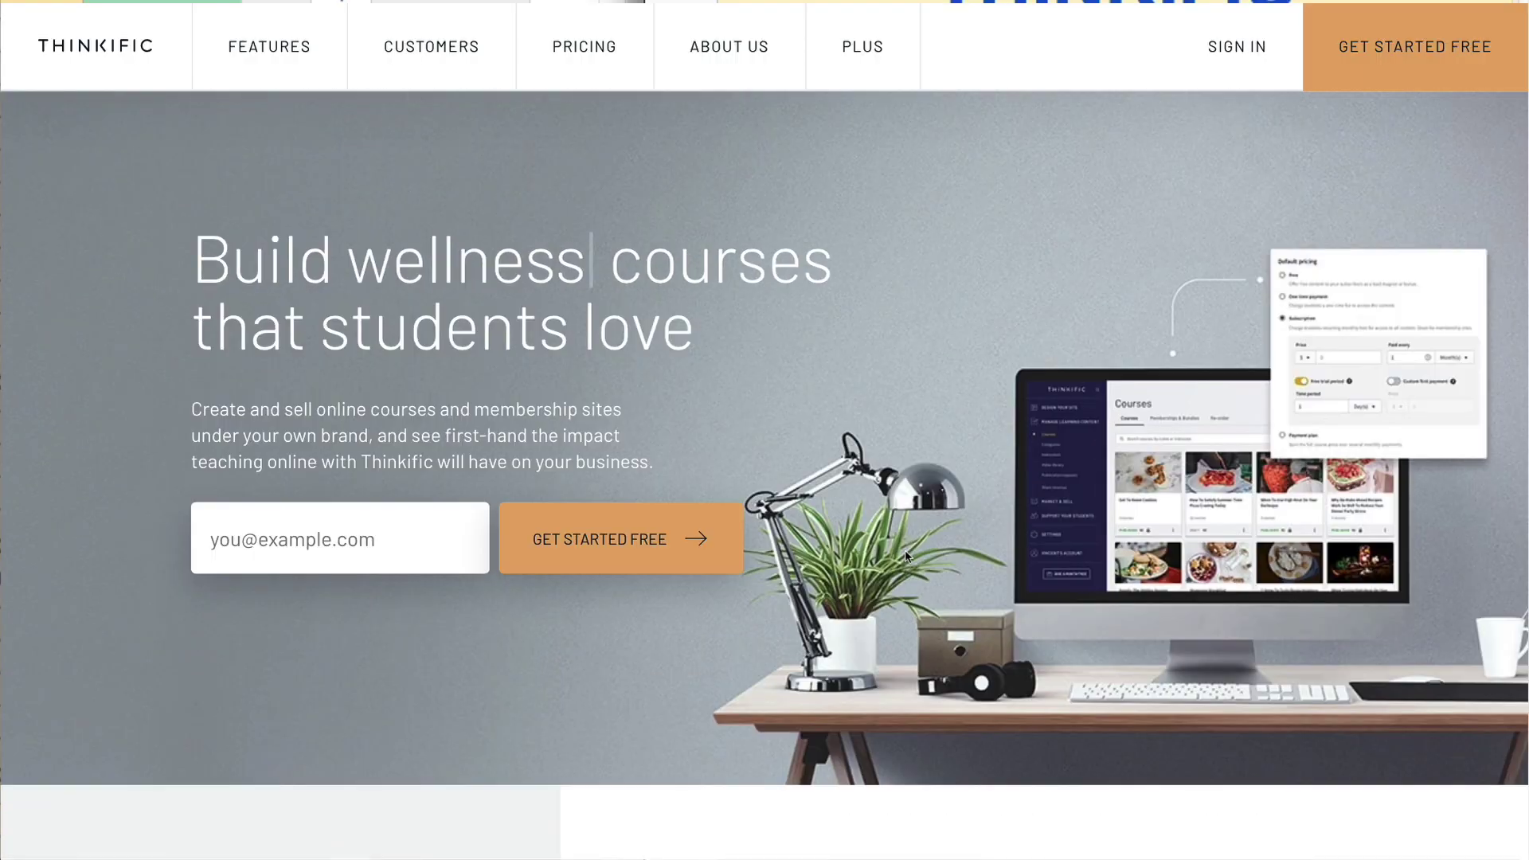